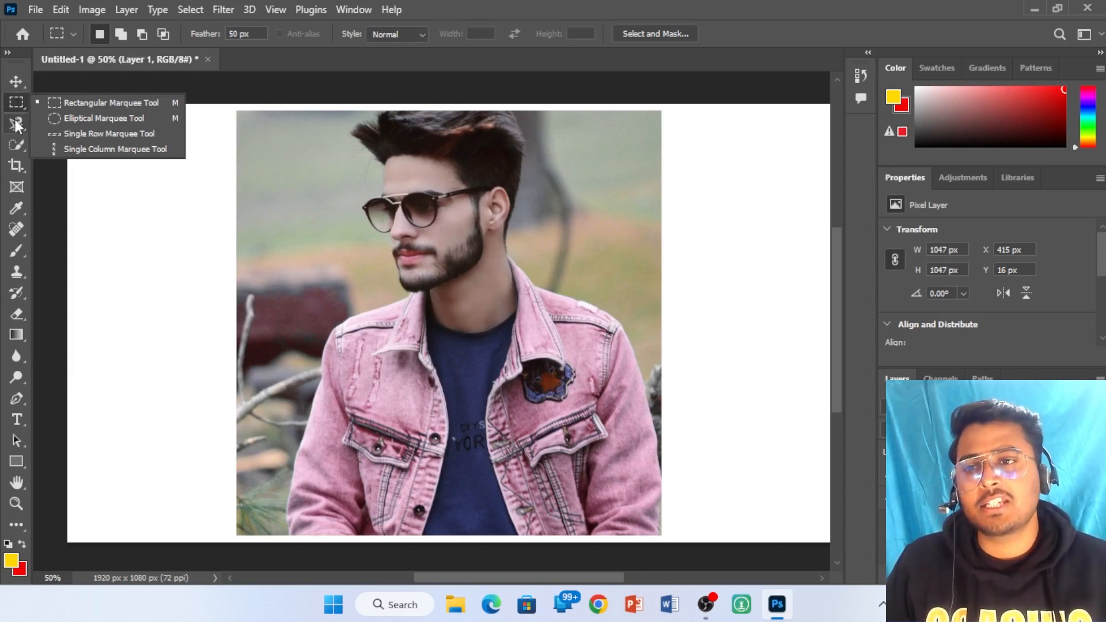
Step: Try a feathered rectangular marquee selection around the man's head and upper body, and clear the selection
left_click(16, 125)
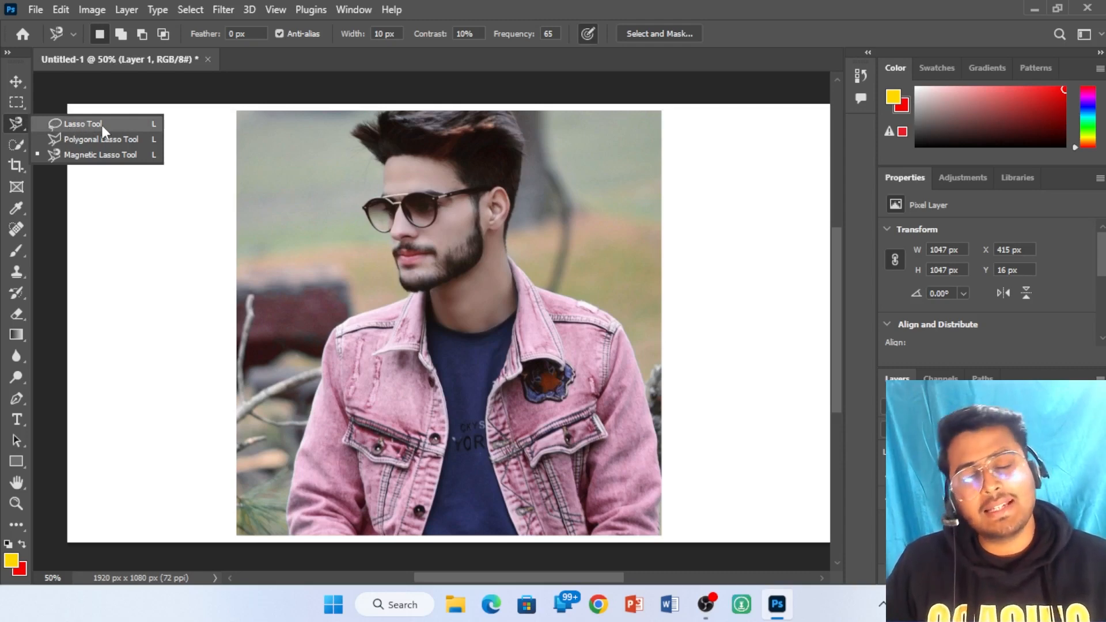
left_click(17, 102)
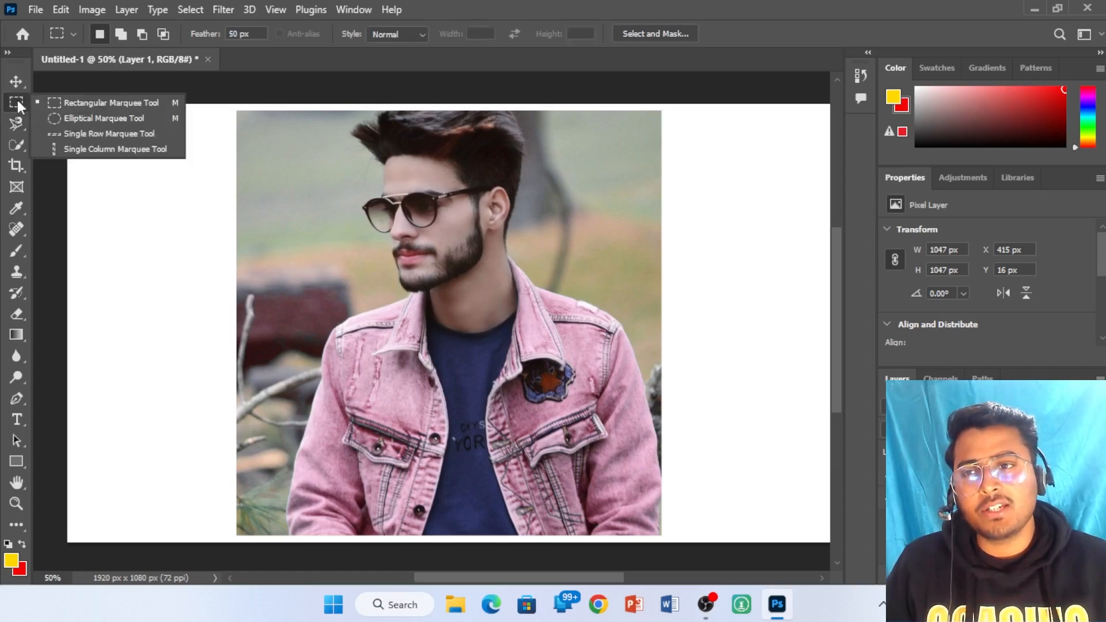
left_click(92, 101)
left_click_drag(268, 113, 615, 443)
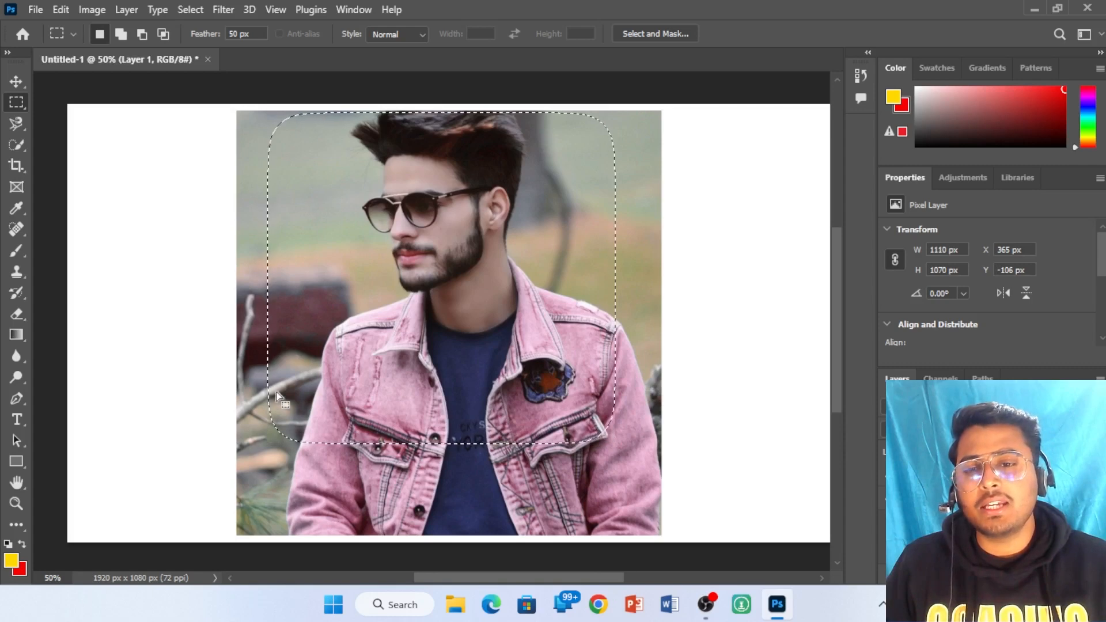
left_click(287, 168)
Step: Set the feather of the Rectangular Marquee Tool to 0 px
left_click(260, 32)
type("0")
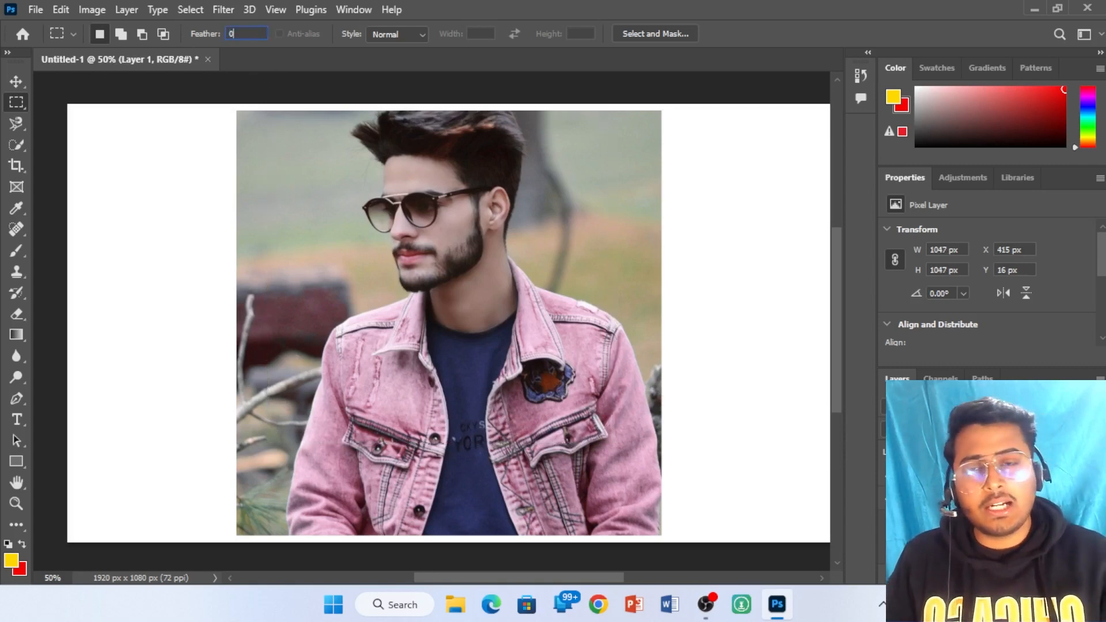
key("Return")
Step: Draw a loose freehand selection around the whole man with the Lasso Tool
left_click(14, 123)
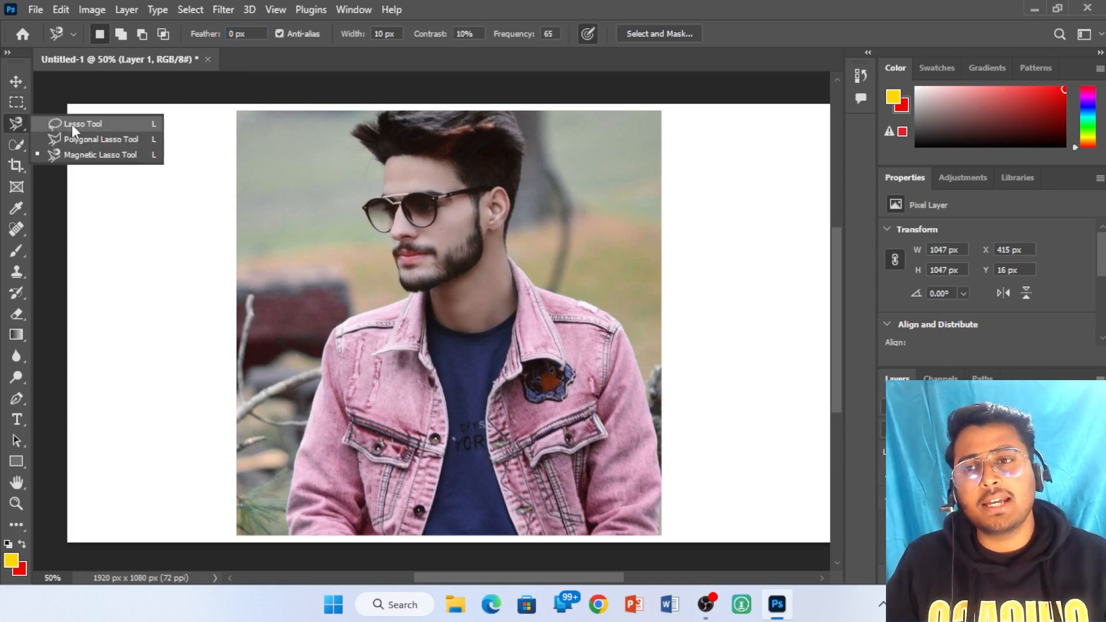
left_click(72, 125)
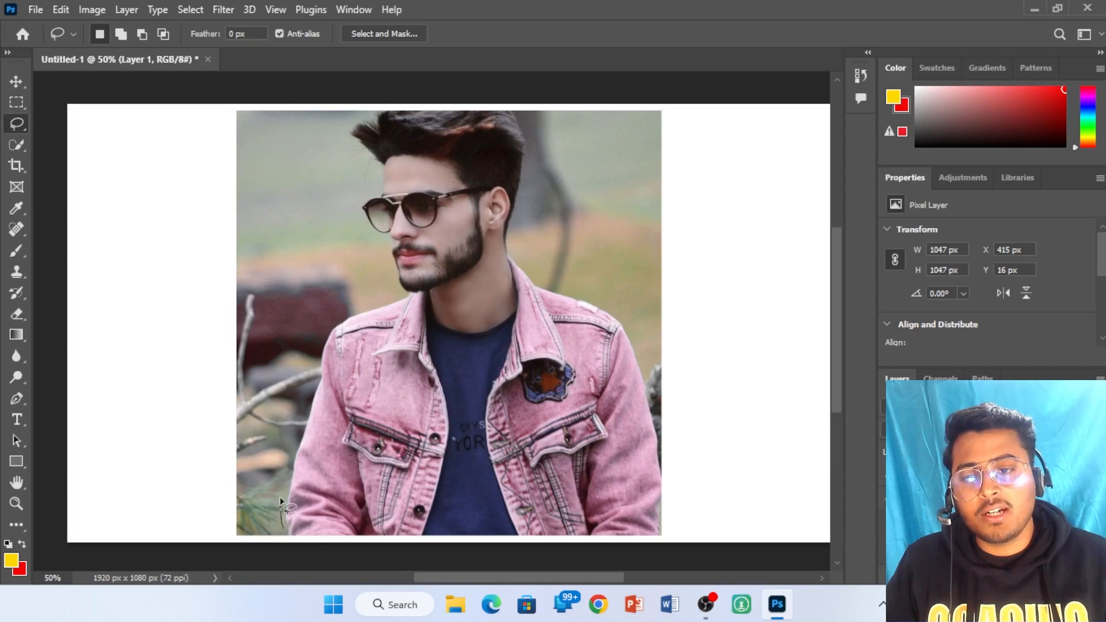
mouse_move(289, 464)
left_mouse_down()
mouse_move(314, 346)
mouse_move(354, 301)
left_mouse_up()
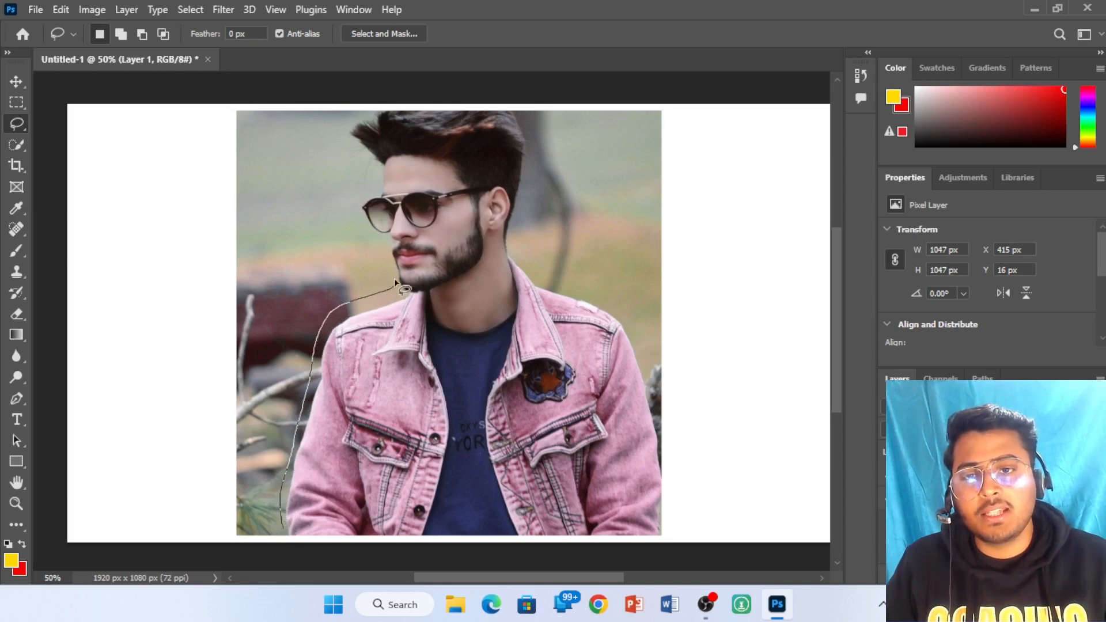
mouse_move(387, 258)
left_mouse_down()
mouse_move(355, 213)
mouse_move(356, 194)
mouse_move(379, 176)
mouse_move(352, 145)
mouse_move(351, 120)
mouse_move(457, 99)
mouse_move(497, 101)
mouse_move(531, 121)
left_mouse_up()
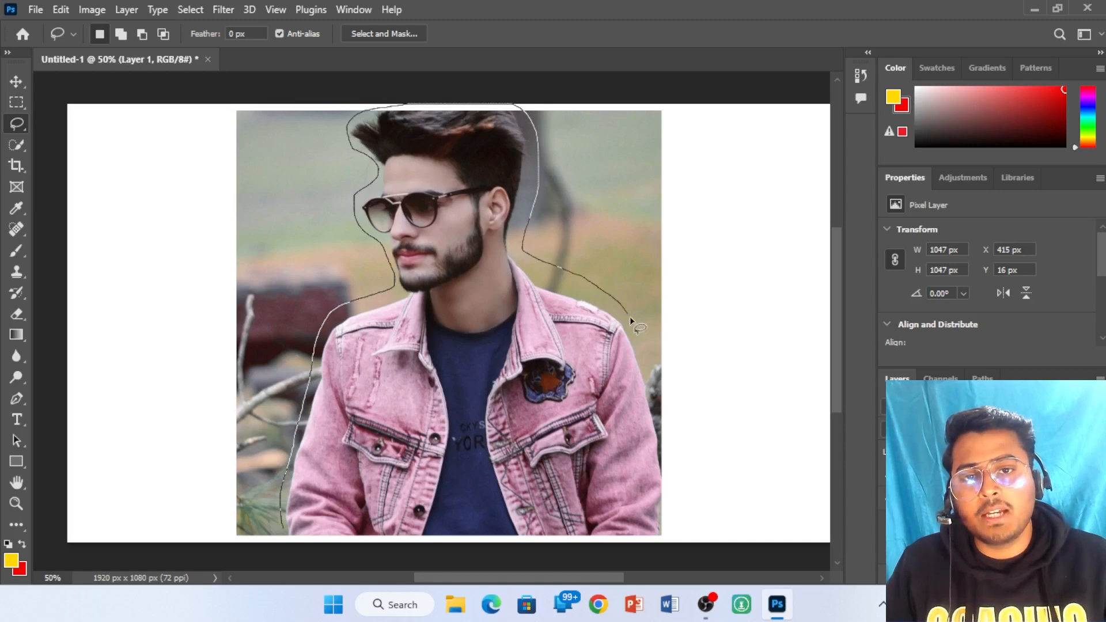
mouse_move(655, 378)
left_mouse_down()
mouse_move(663, 537)
mouse_move(286, 531)
mouse_move(280, 515)
left_mouse_up()
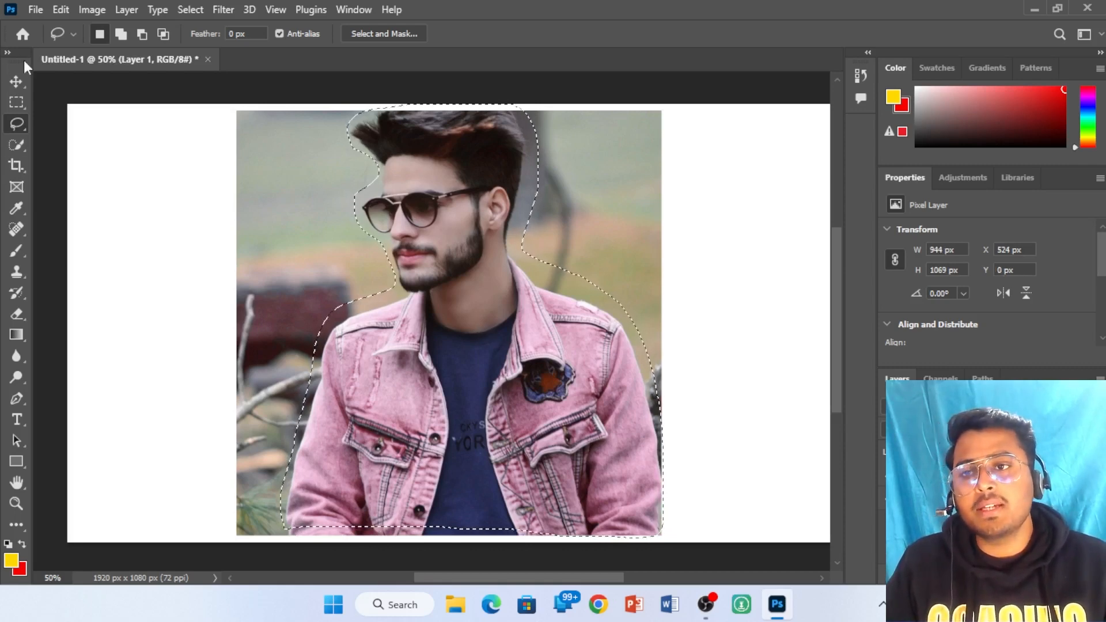
Step: Try moving the lasso-selected part of the photo, and undo the move
left_click(17, 81)
left_click_drag(515, 249, 468, 271)
key("ctrl+z")
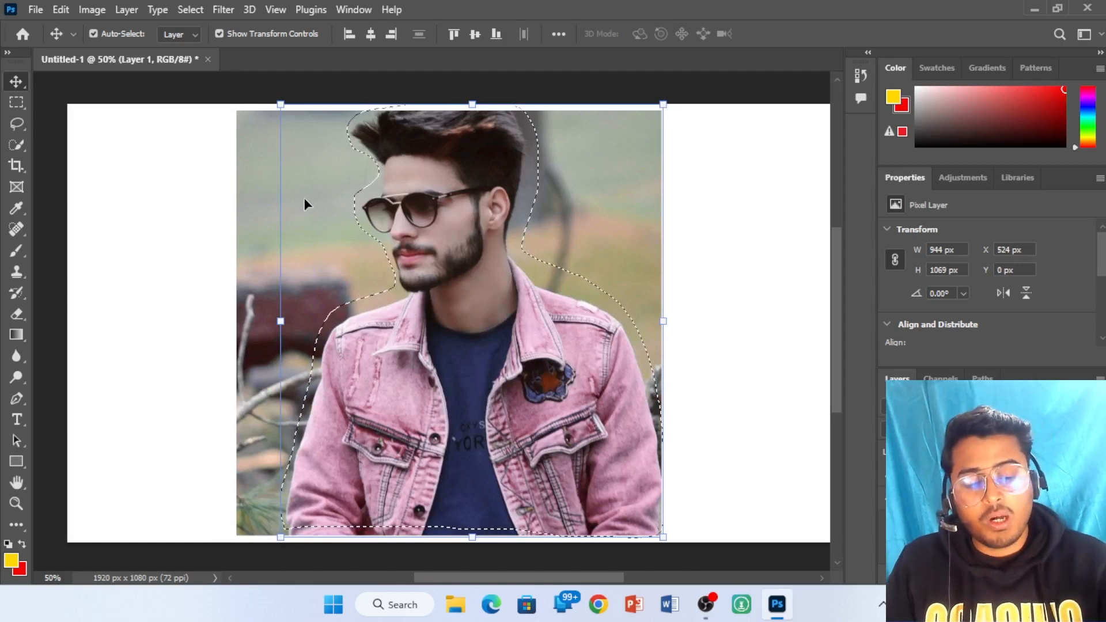
Step: Delete the background outside the lasso selection, and move the deselected cut-out man to about X 174 px, Y 33 px
key("ctrl")
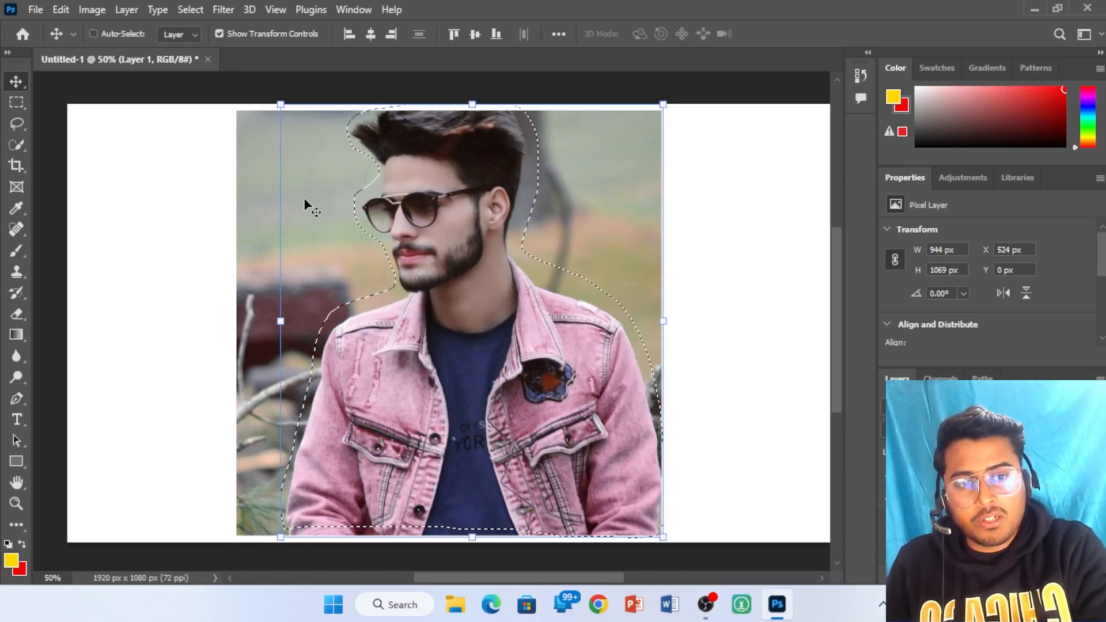
key("ctrl+shift+i")
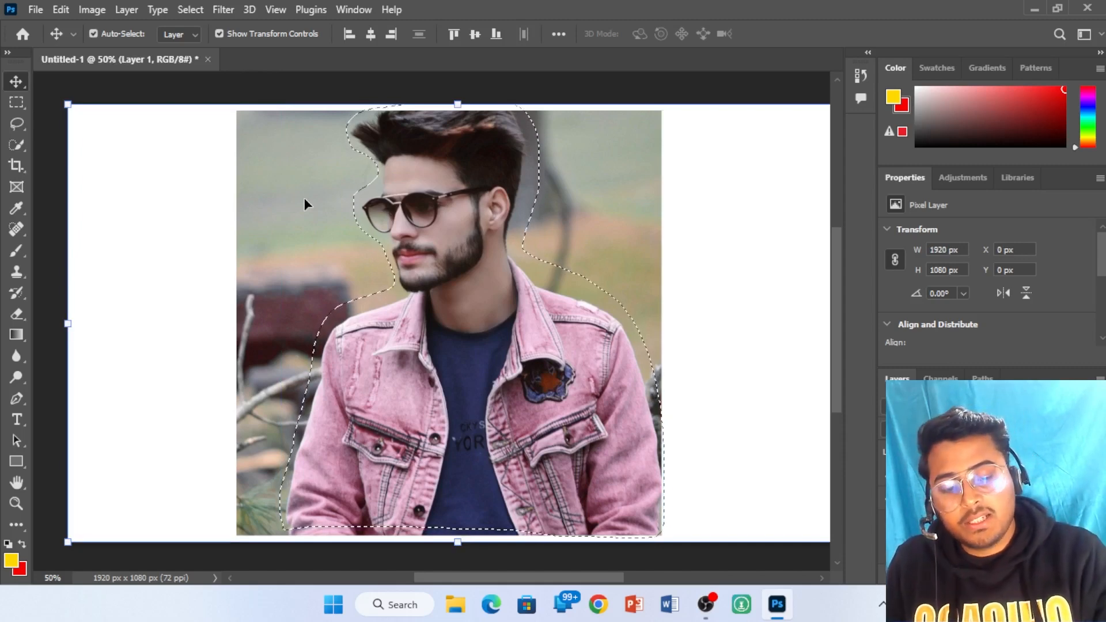
key("Delete")
key("ctrl")
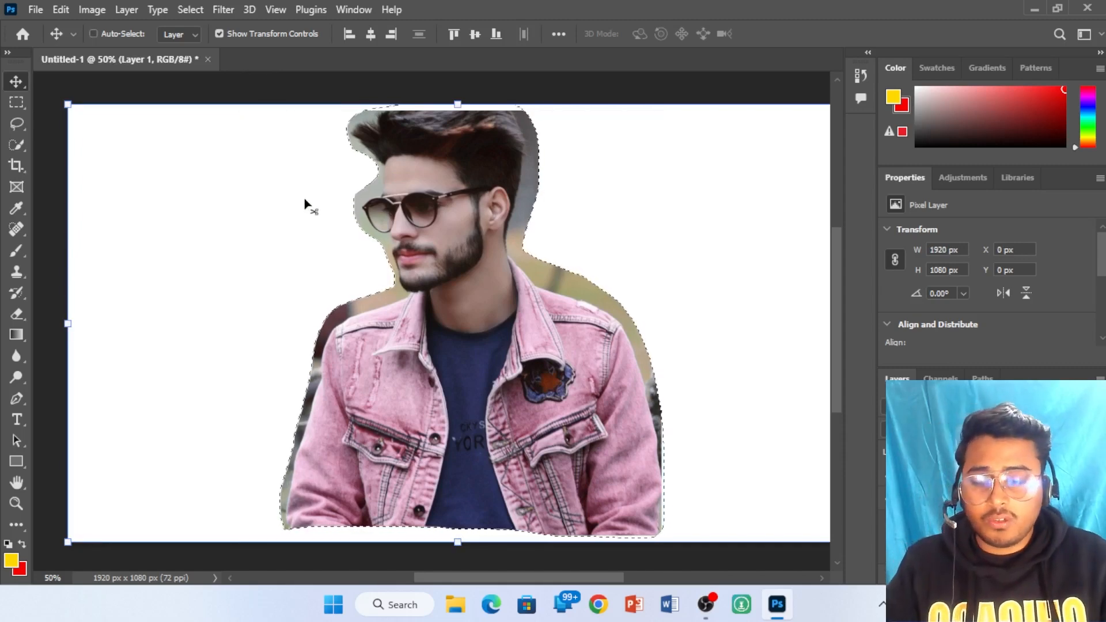
key("ctrl+d")
left_click(205, 238)
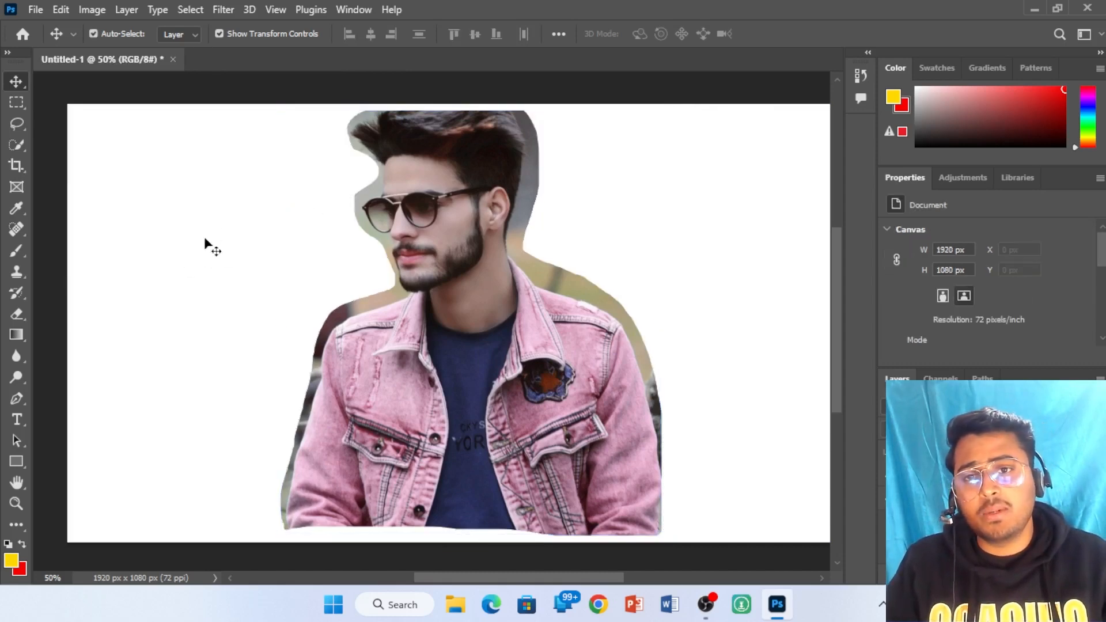
left_click_drag(463, 321, 321, 327)
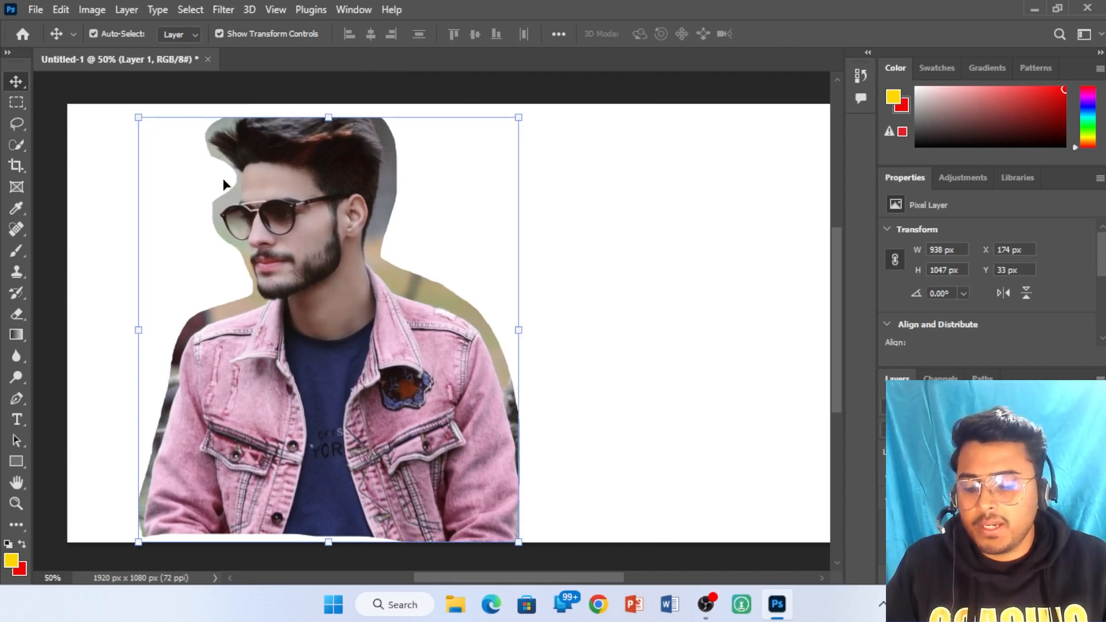
Step: Undo the cut-out's move, the background deletion and the lasso selection to restore the full photo
key("ctrl+z")
key("ctrl+z")
key("ctrl+z")
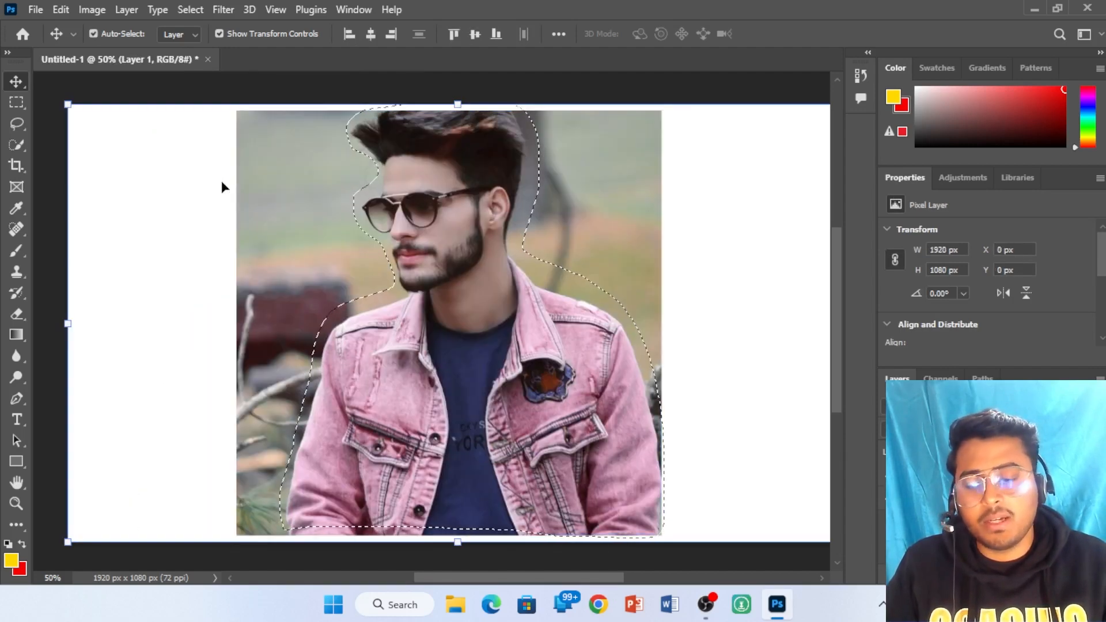
key("ctrl+z")
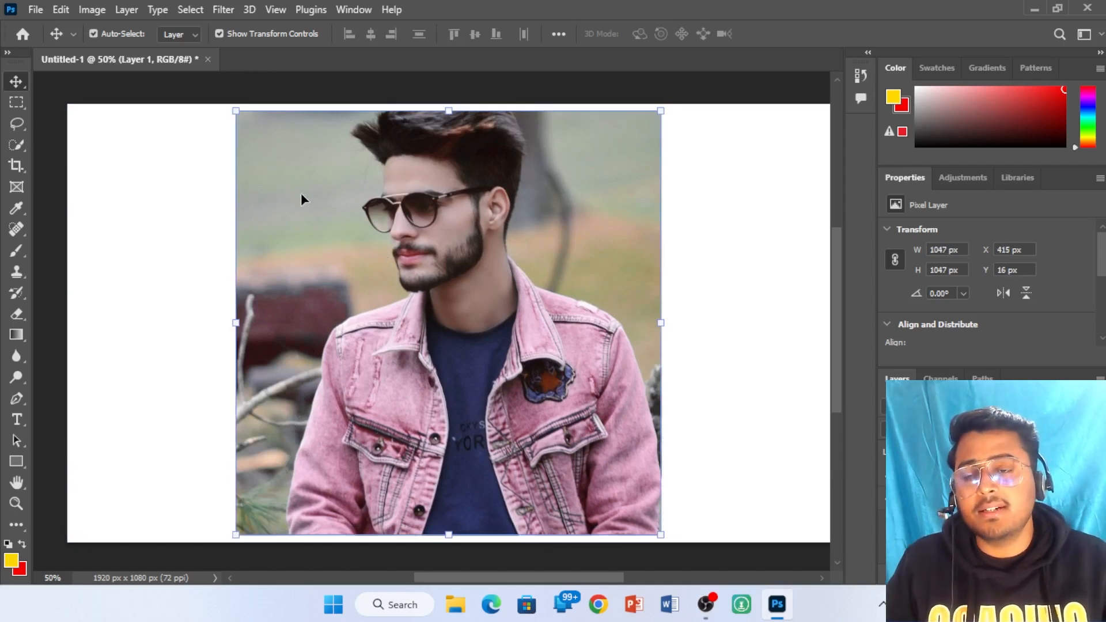
Step: Select the man's head and chest with a rectangular marquee about 862 by 856 px
left_click(18, 101)
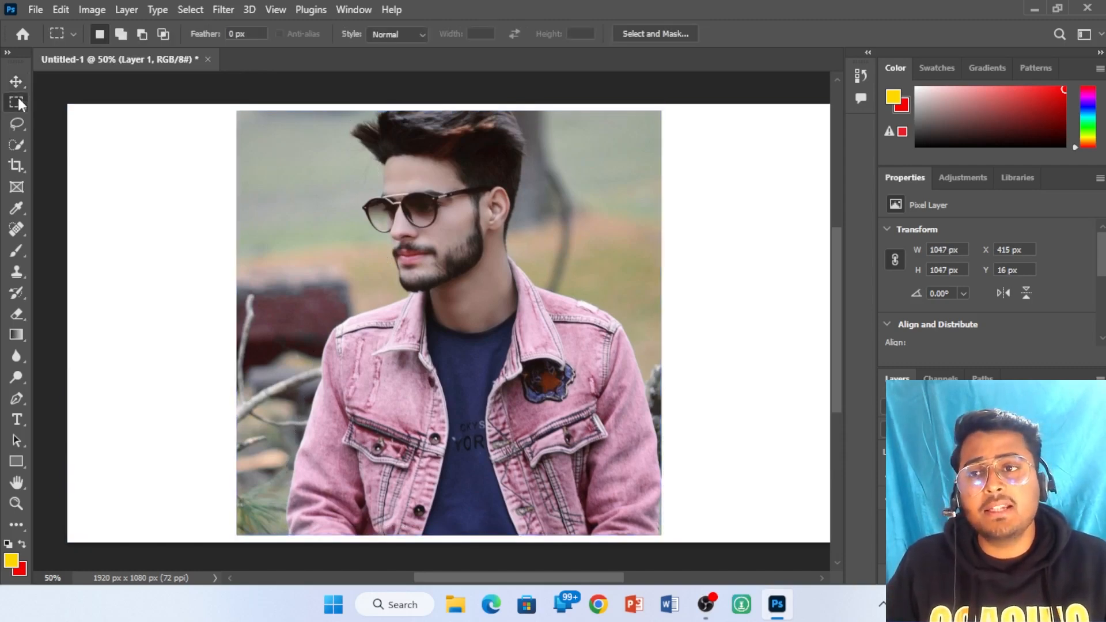
right_click(17, 102)
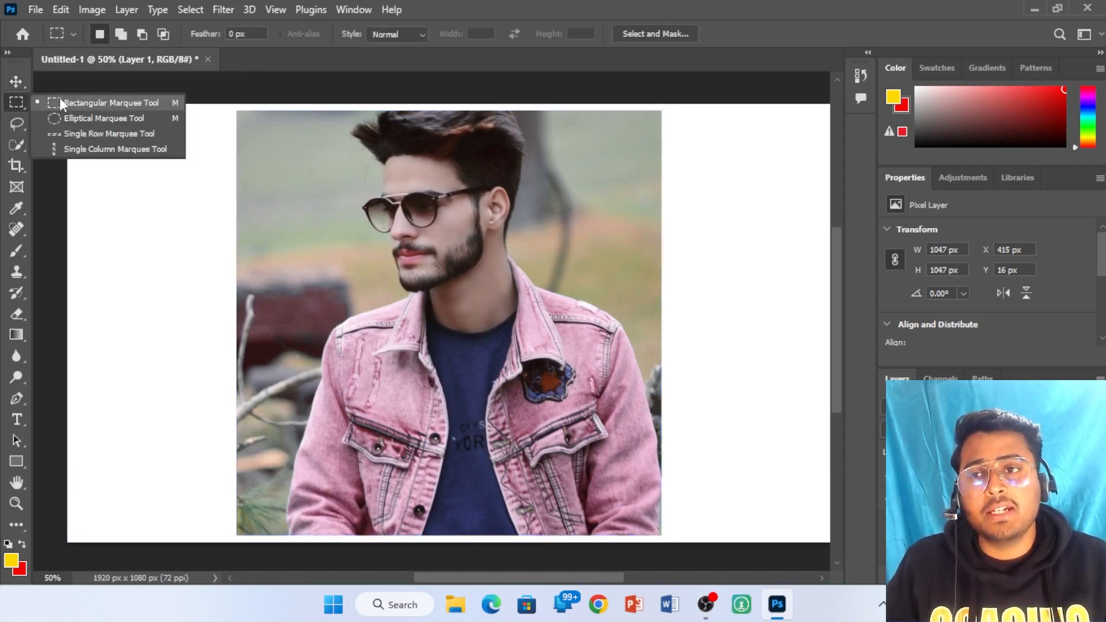
left_click(109, 102)
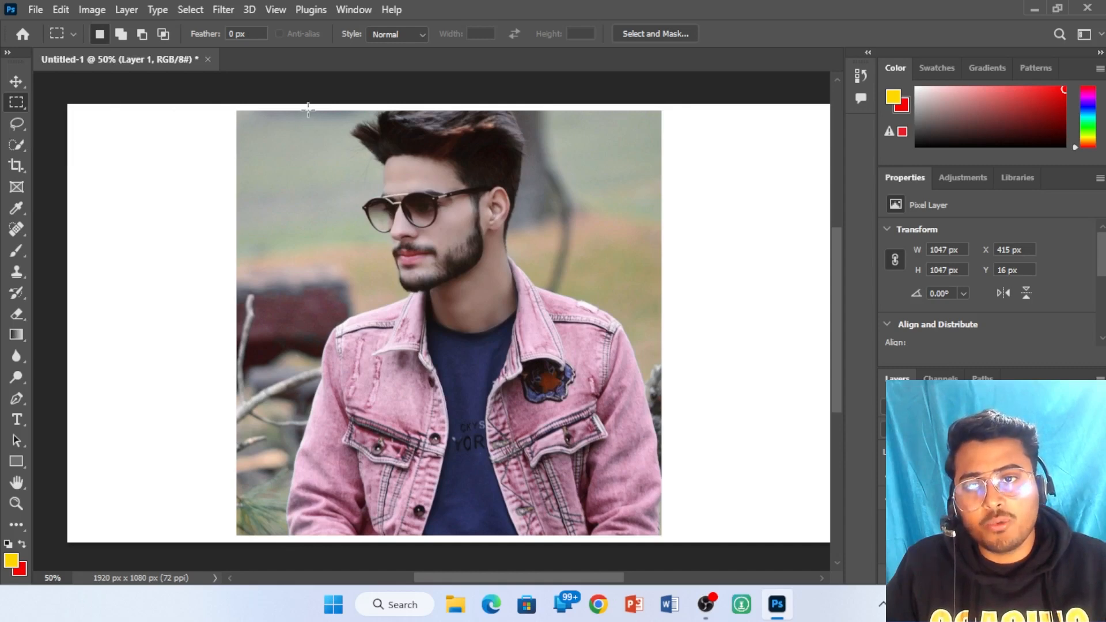
left_click_drag(295, 110, 642, 457)
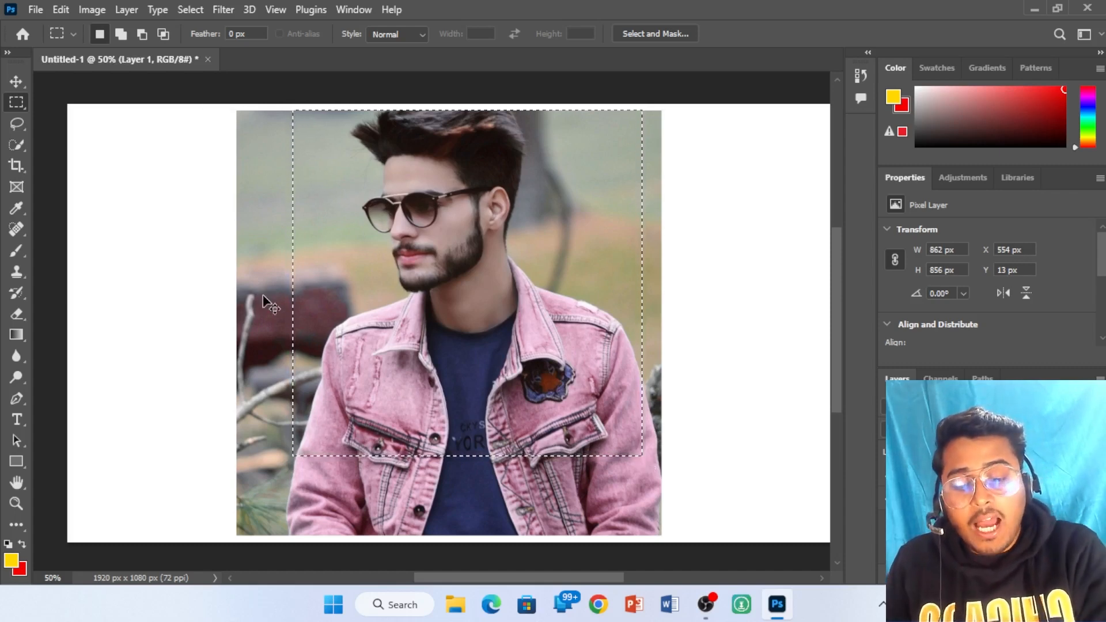
Step: Delete the photo area outside the marquee, and move the deselected remaining photo to about X 346 px, Y 44 px
key("ctrl+a")
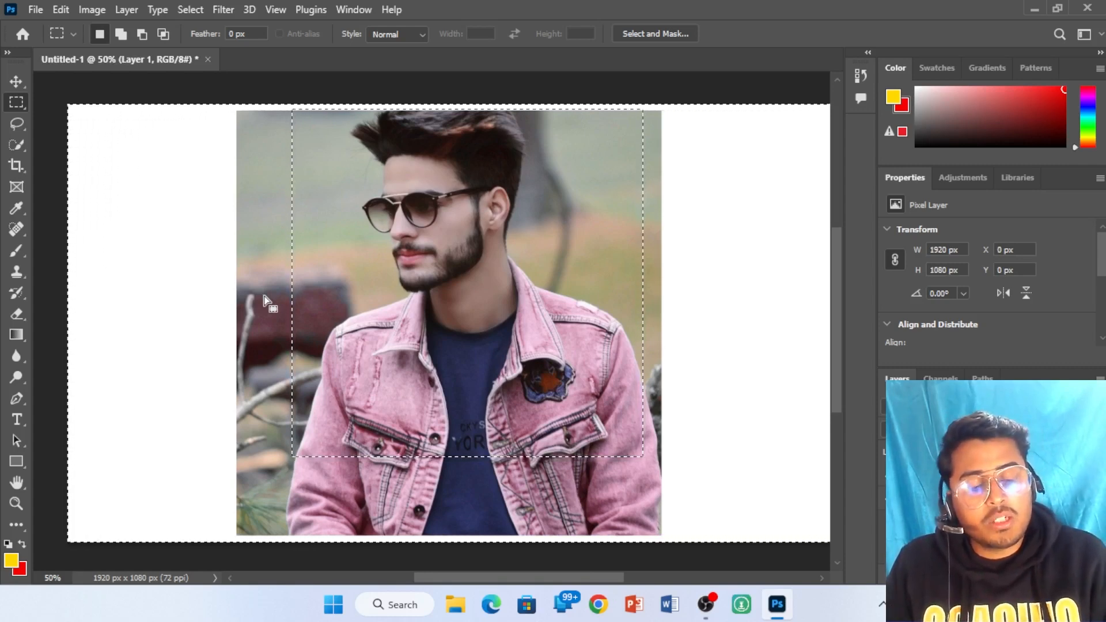
key("Delete")
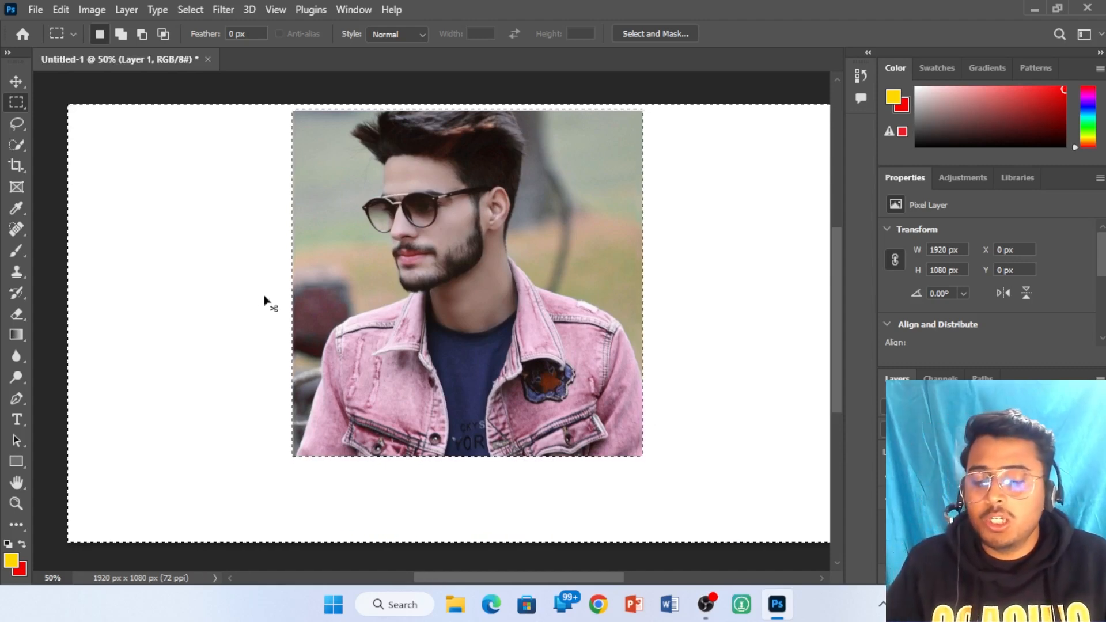
key("ctrl+d")
left_click(23, 85)
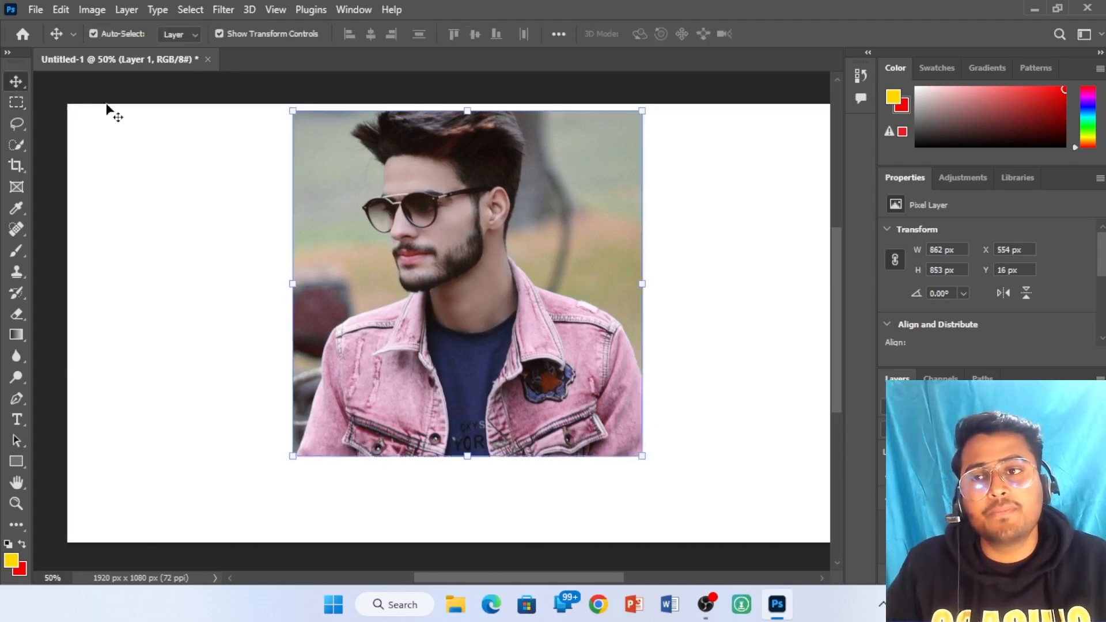
left_click_drag(441, 226, 361, 240)
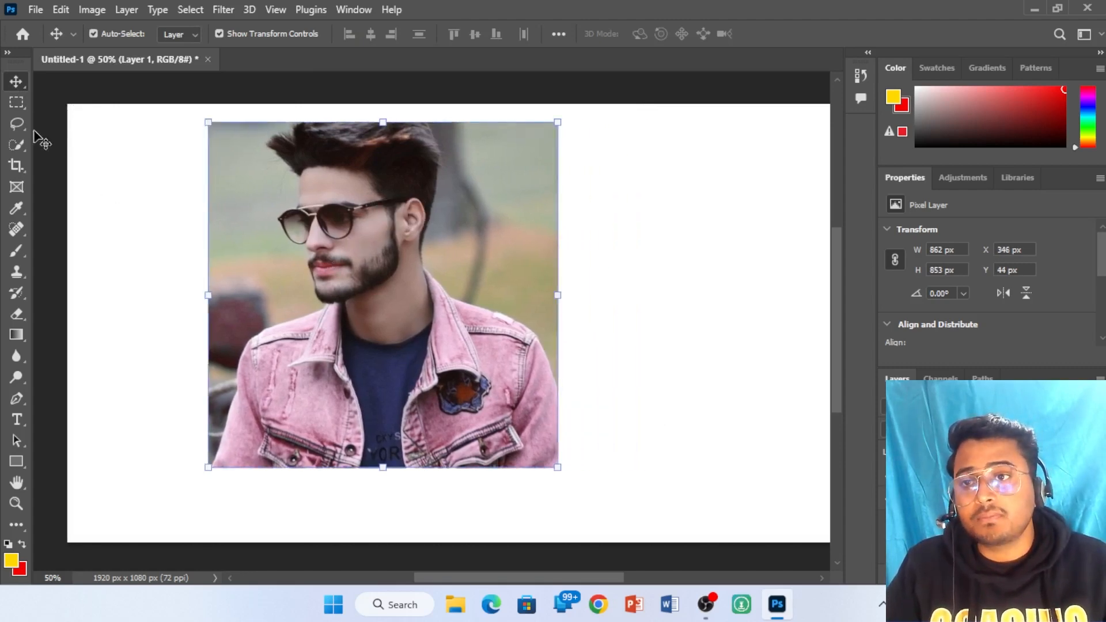
Step: Start a Polygonal Lasso outline at the photo's lower-left corner and trace the jacket sleeve, shoulder and face edge up to the nose
left_click(20, 119)
right_click(19, 119)
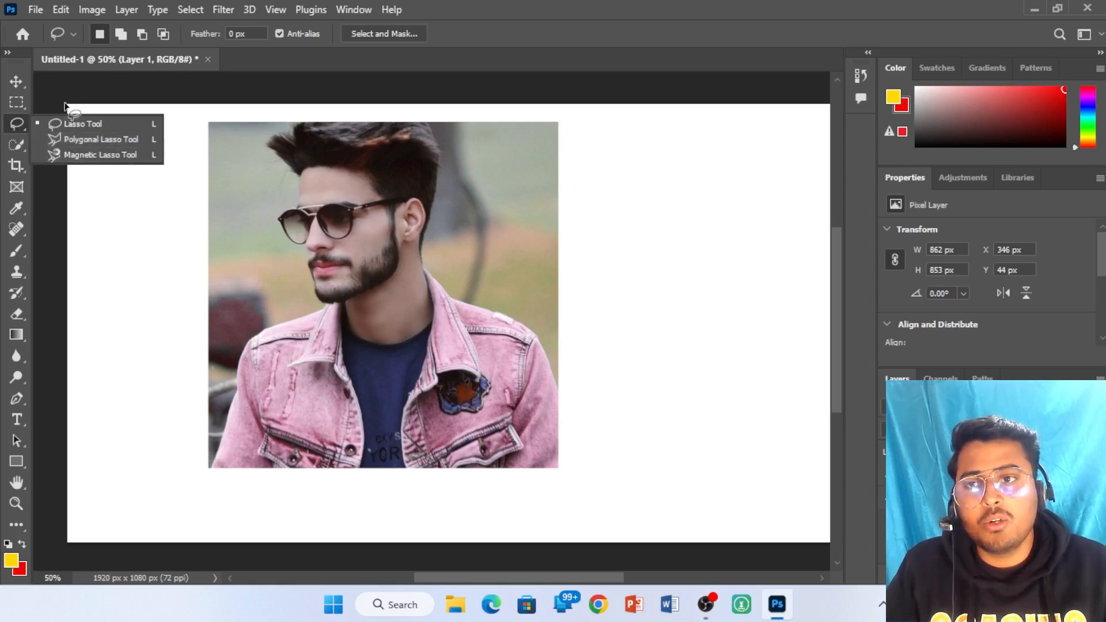
left_click(81, 140)
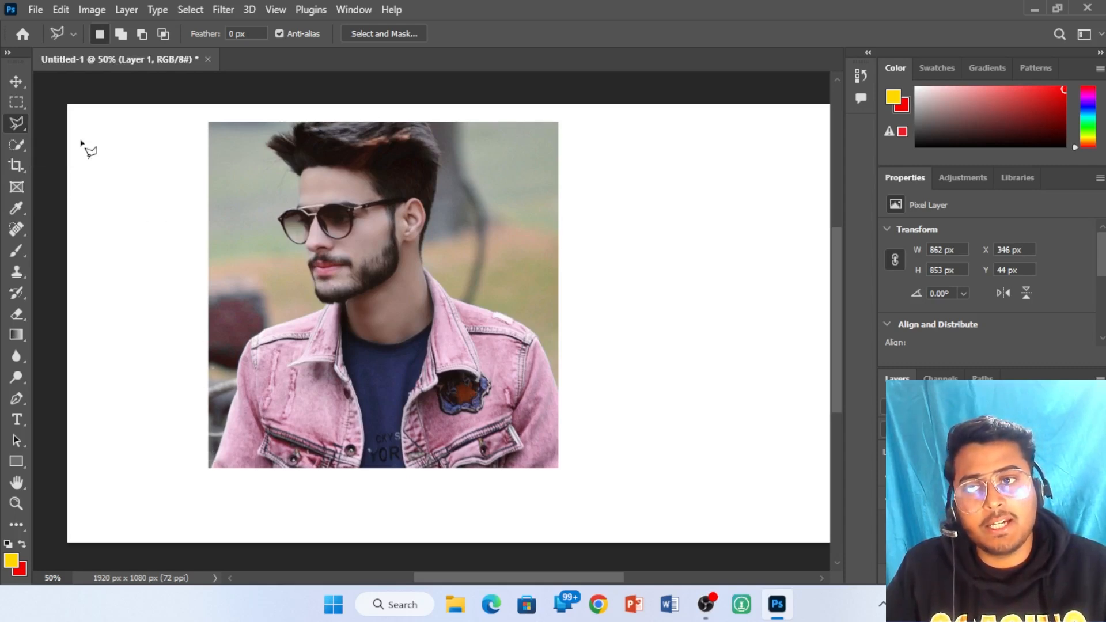
left_click(210, 467)
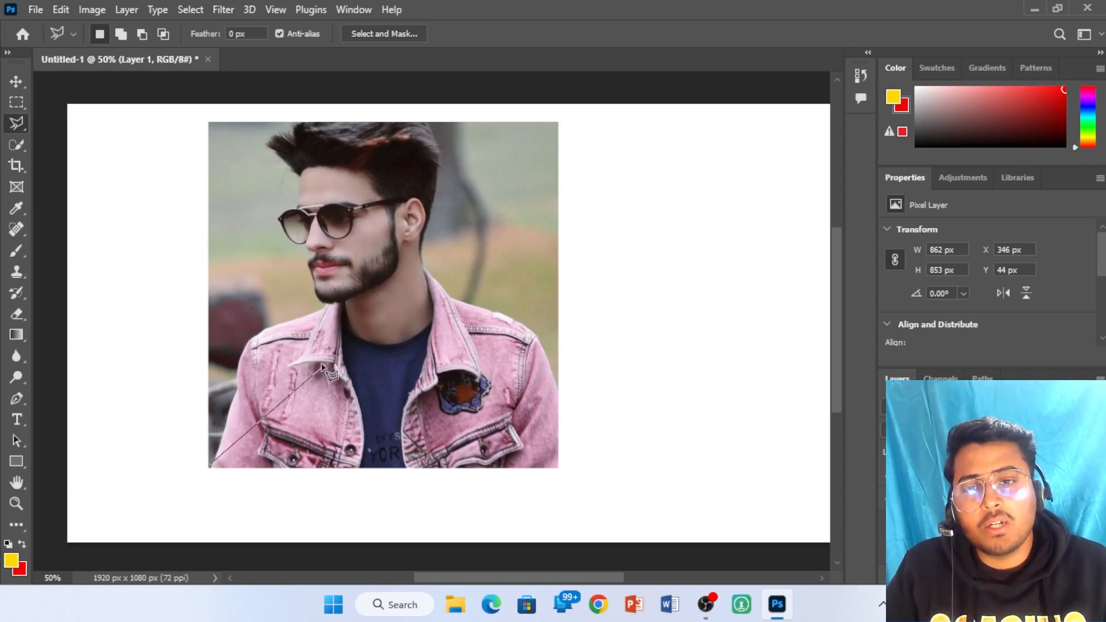
left_click(228, 232)
key("BackSpace")
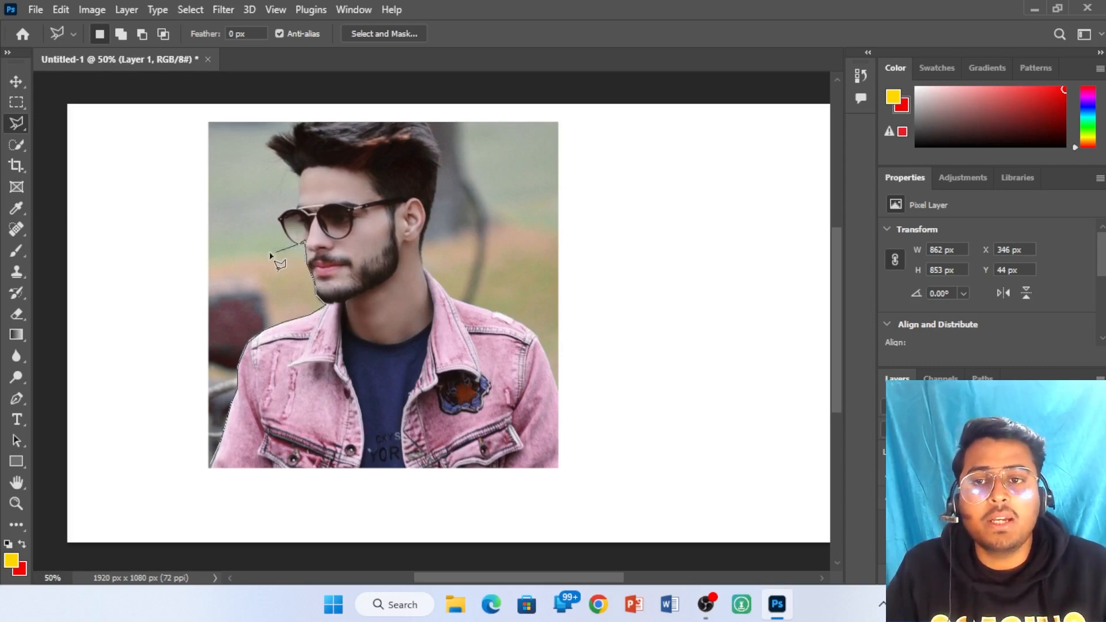
Step: Remove the last outline points along the face, and retrace the face edge from the chin up to the sunglasses
left_click(311, 173)
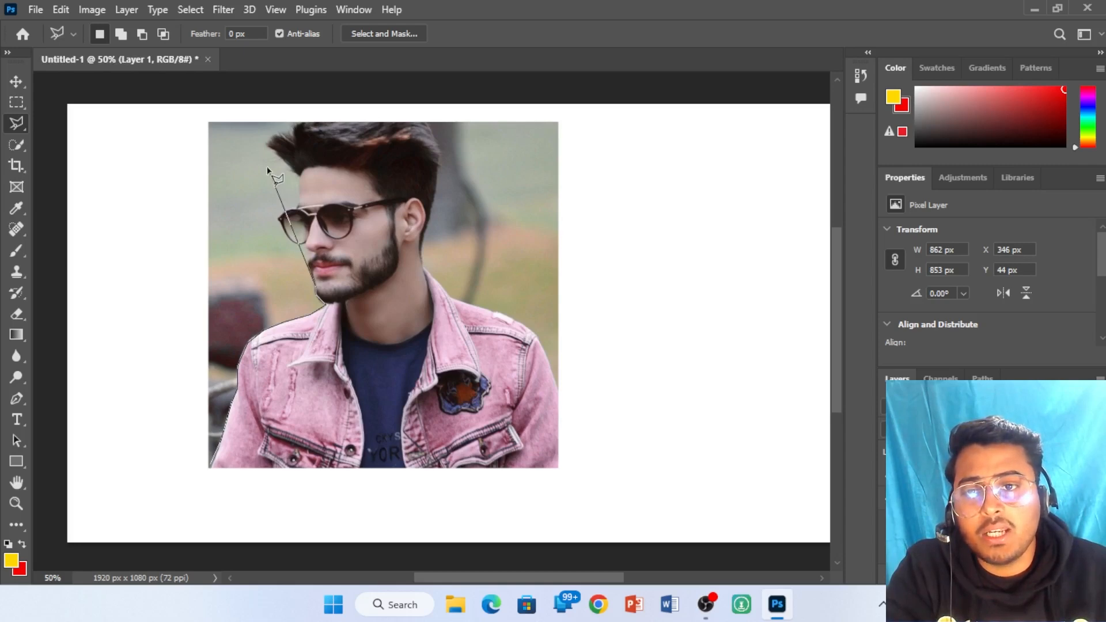
key("BackSpace")
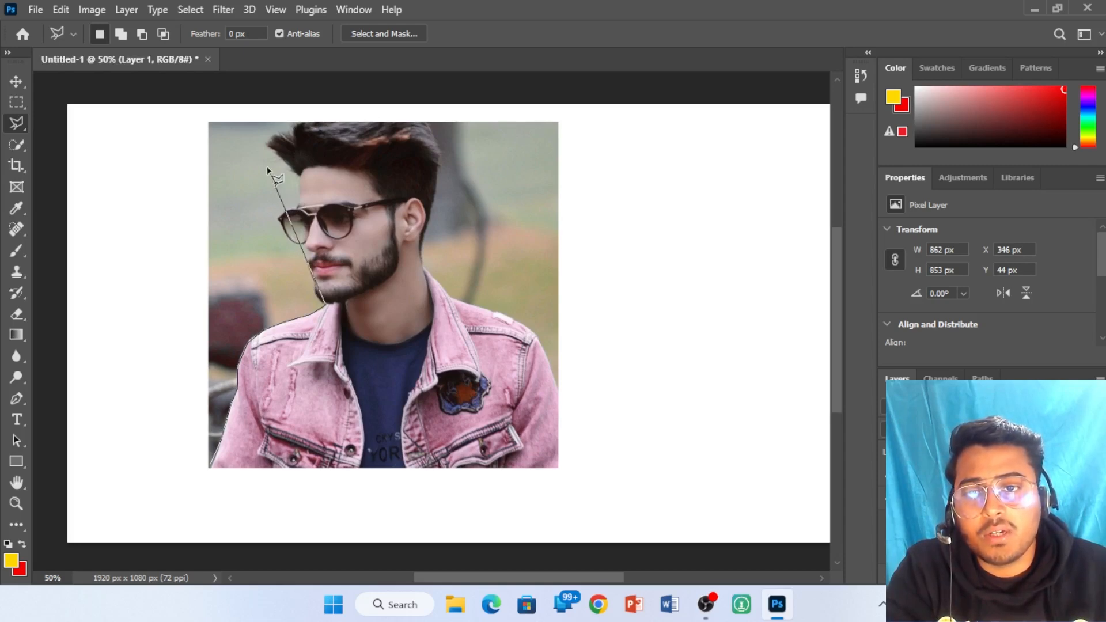
key("BackSpace")
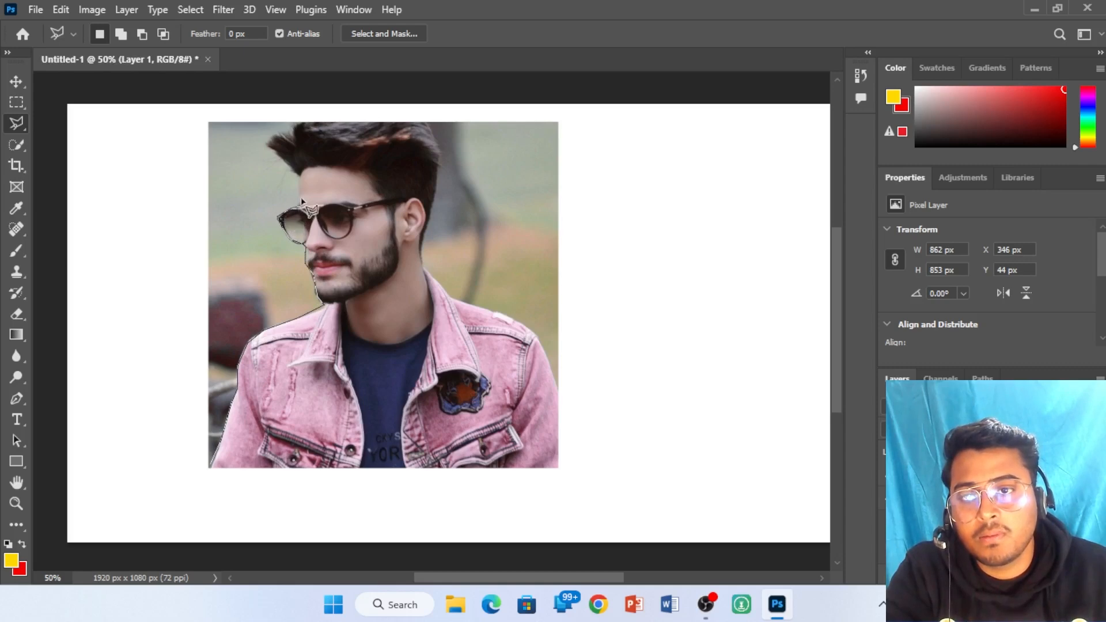
double_click(292, 173)
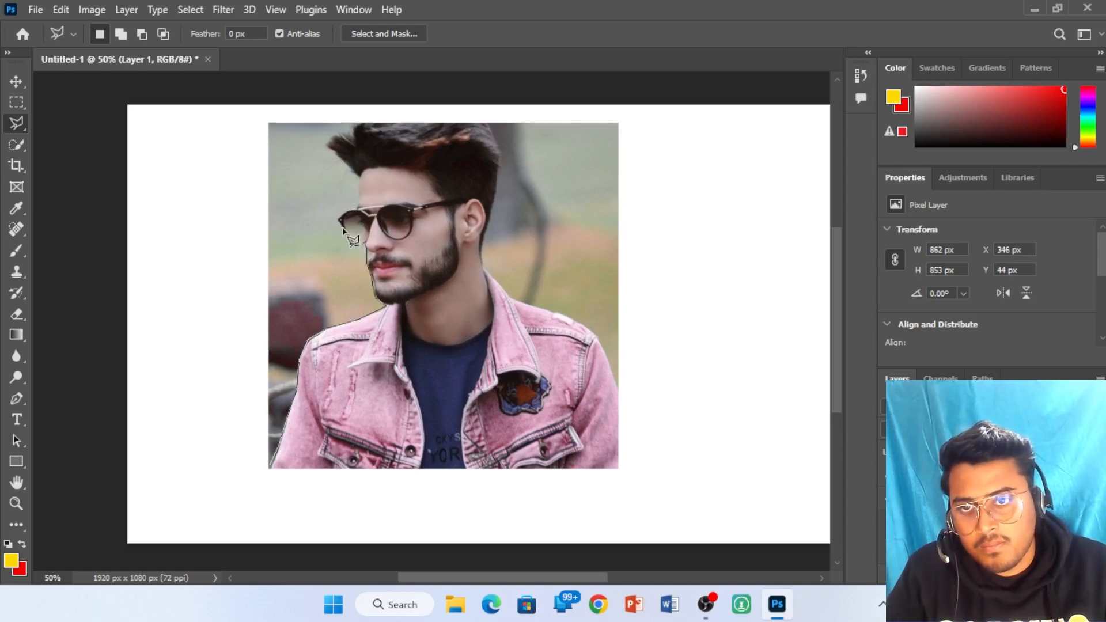
Step: Continue the Polygonal Lasso outline around the sunglasses, up the forehead and along the hair to the back of the head
left_click(338, 221)
left_click(341, 212)
left_click(358, 207)
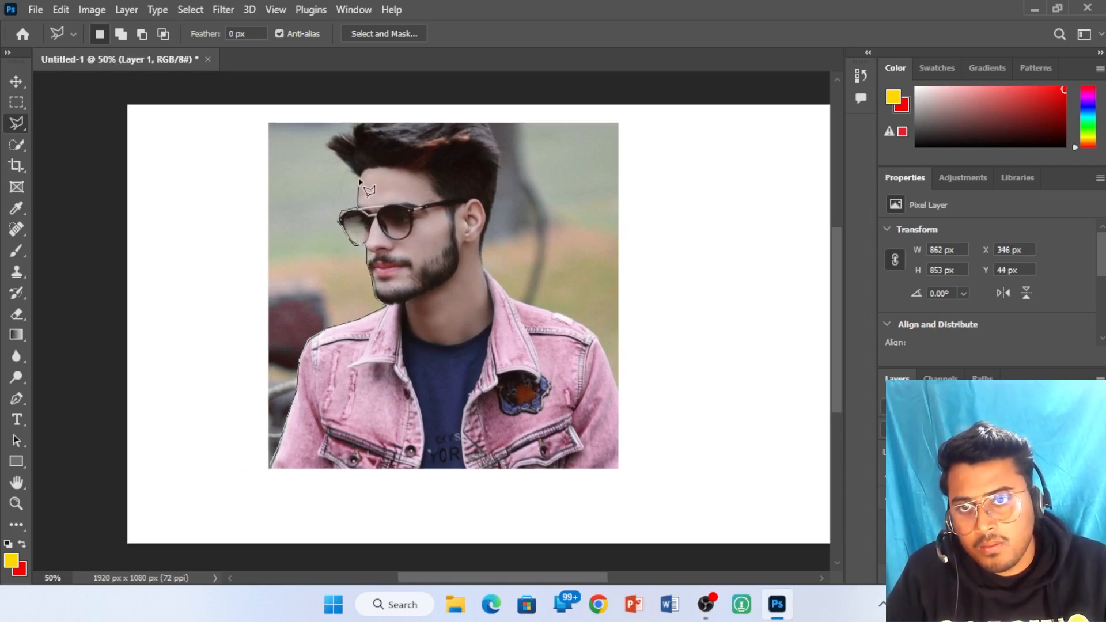
left_click(359, 178)
left_click(326, 145)
left_click(353, 129)
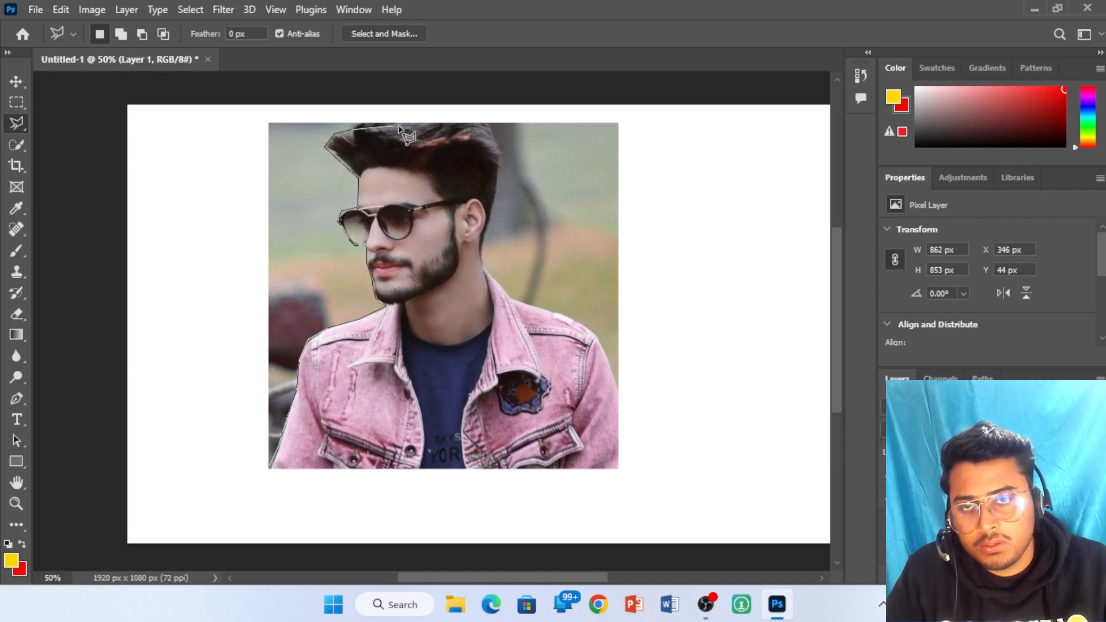
left_click(358, 122)
left_click(490, 123)
left_click(502, 154)
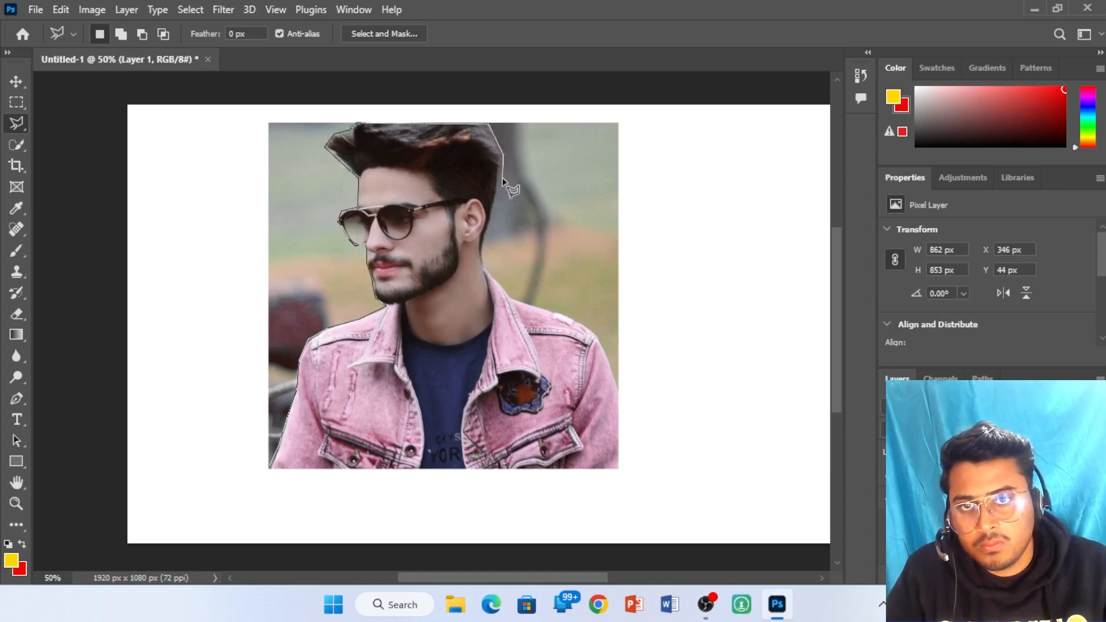
Step: Trace the neck, far shoulder and sleeve, and close the outline along the photo's lower edge as a selection about 861 by 856 px
left_click(483, 237)
left_click(483, 263)
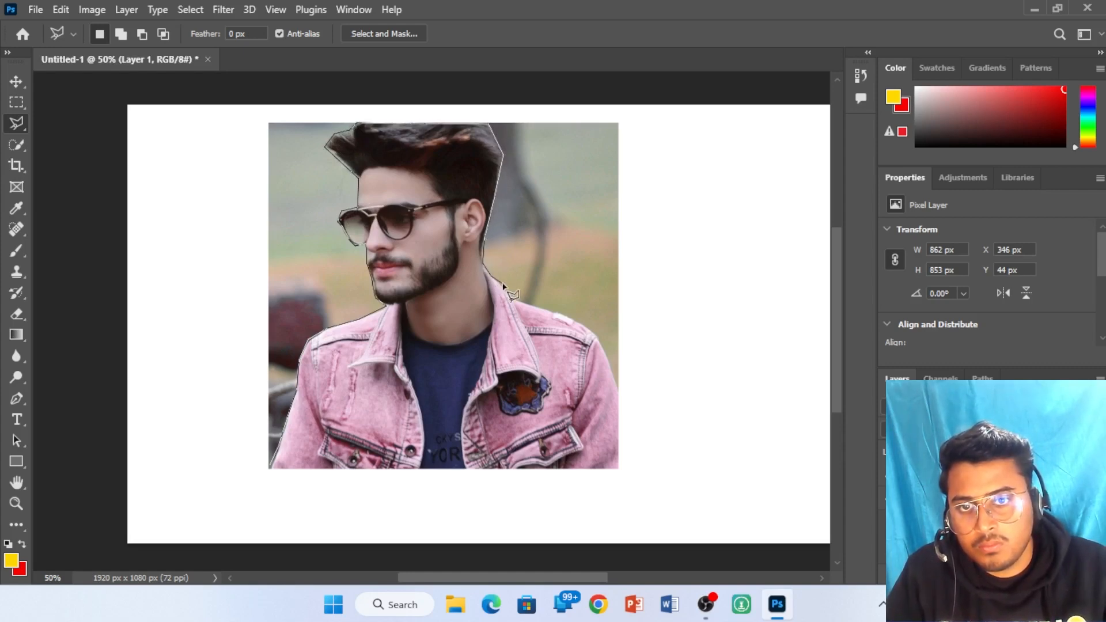
left_click(514, 300)
left_click(557, 315)
left_click(593, 341)
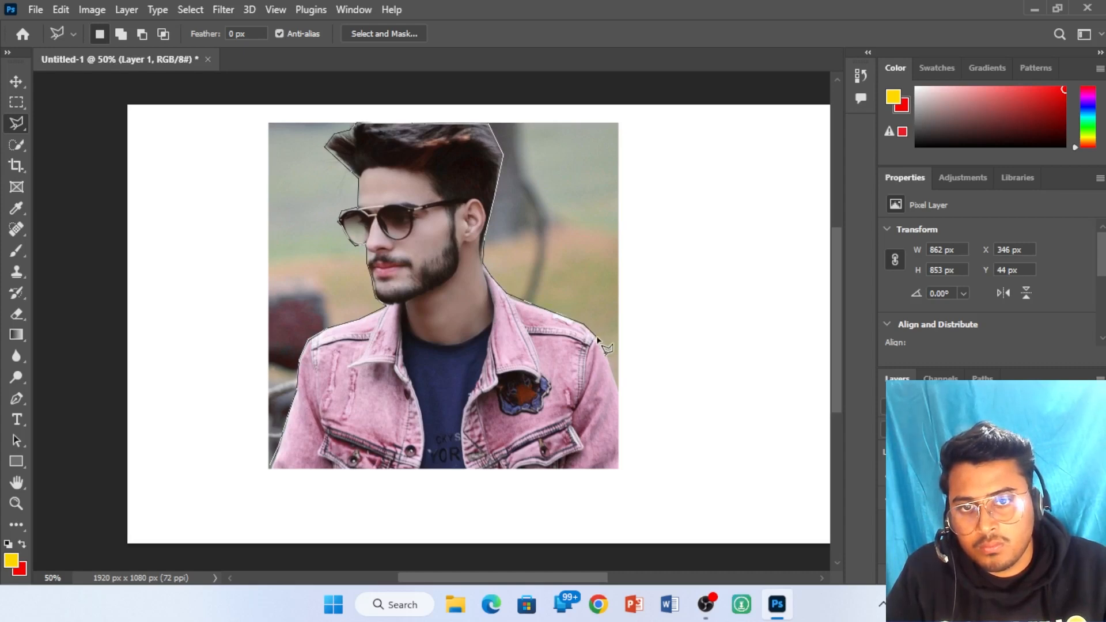
left_click(613, 374)
left_click(617, 468)
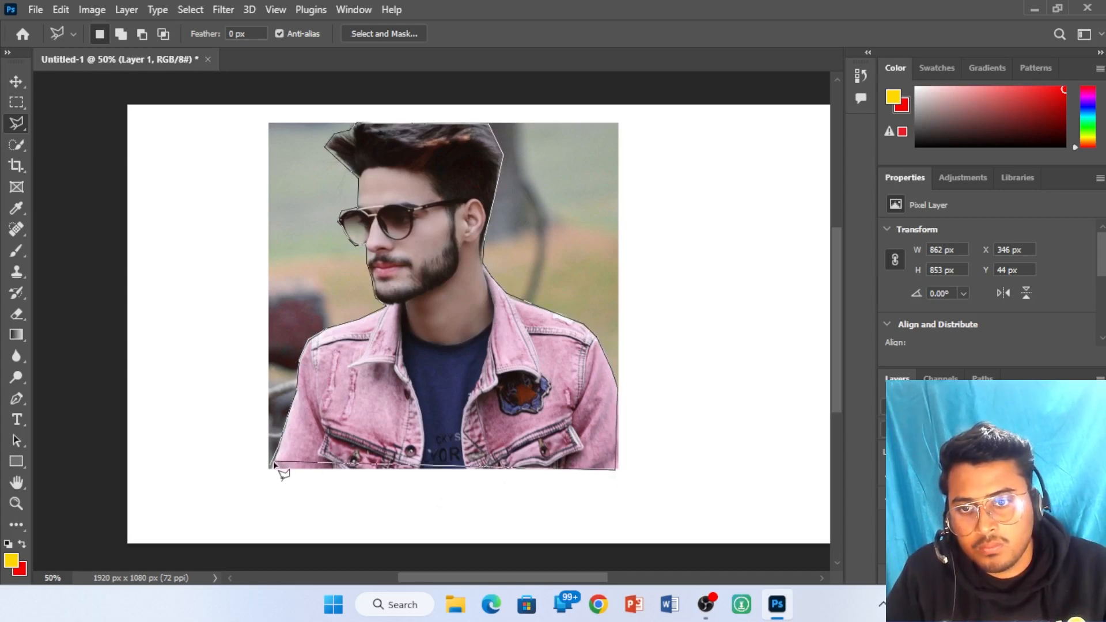
left_click(269, 465)
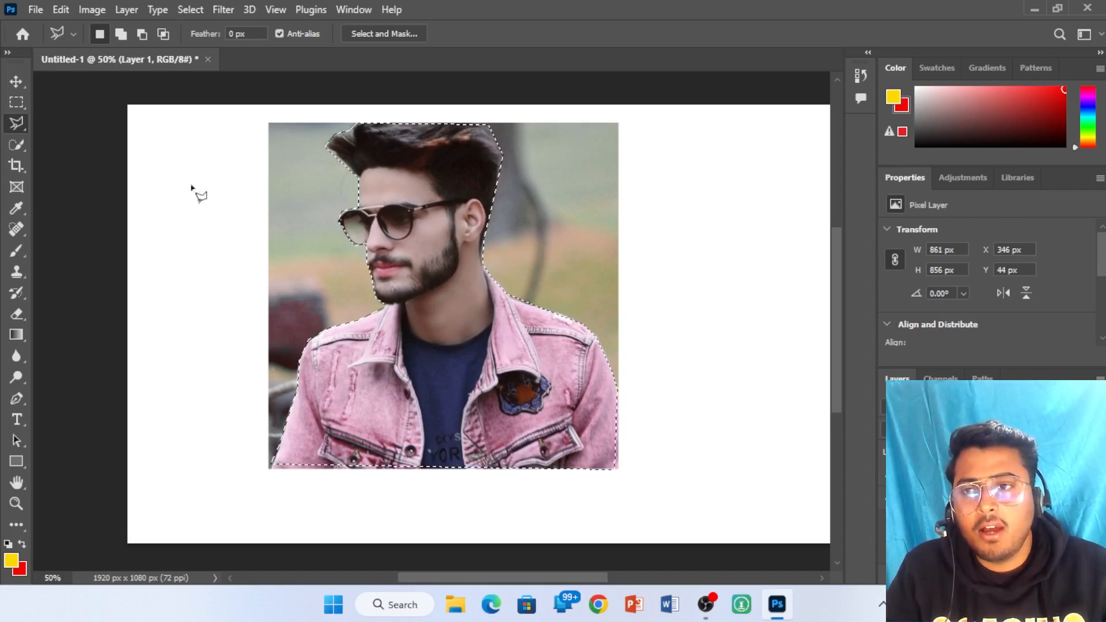
Step: Delete the background outside the man's outline, and move the deselected cutout to about X 255 px, Y 92 px
left_click(16, 82)
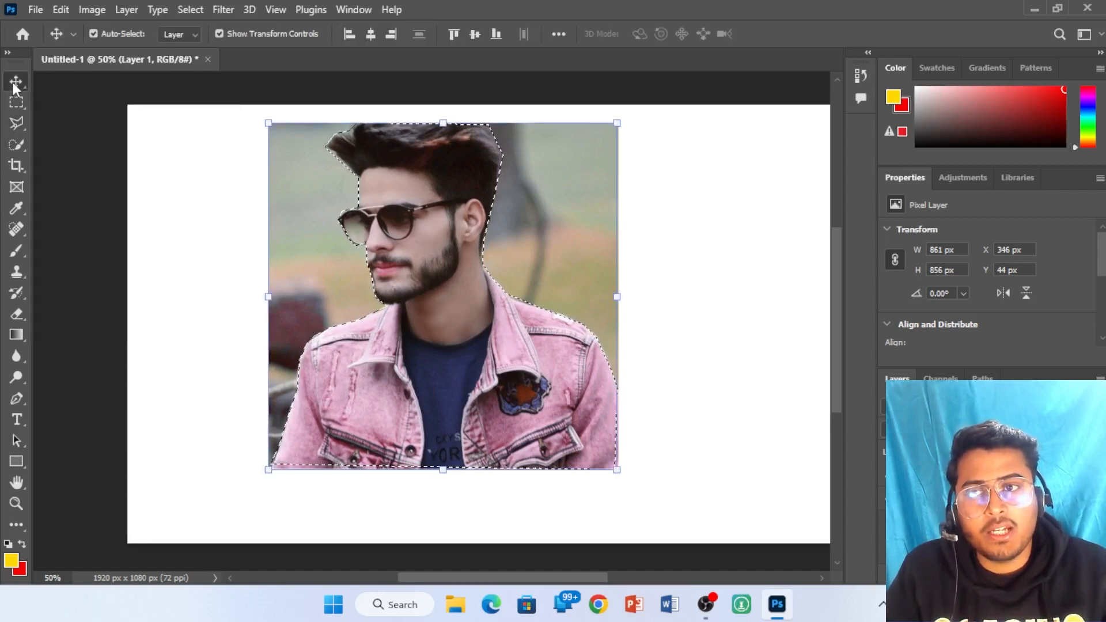
left_click_drag(440, 247, 465, 230)
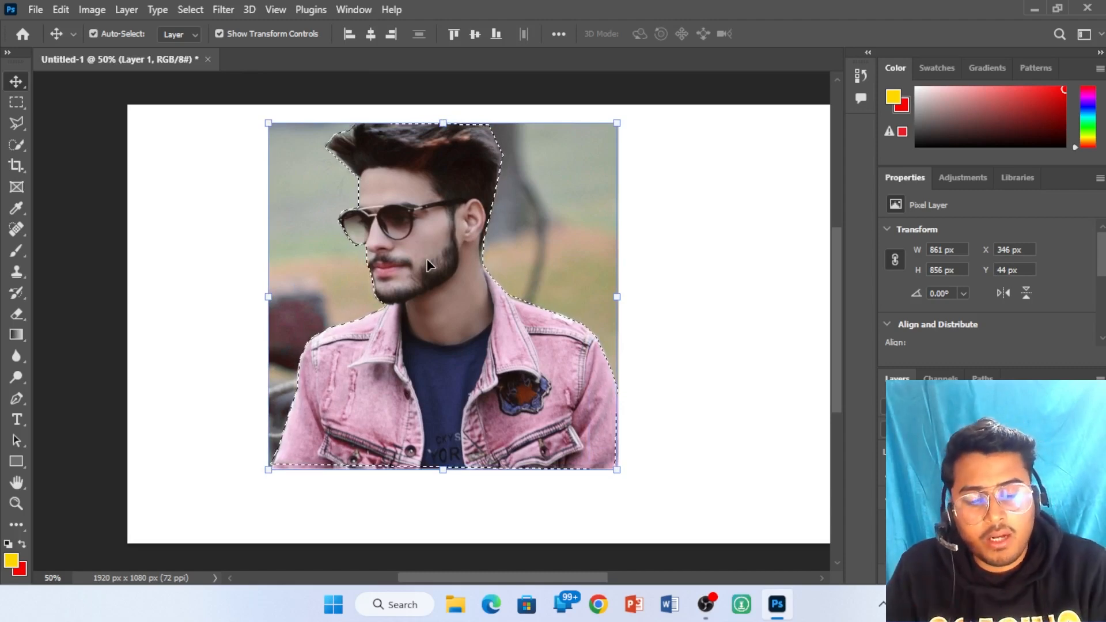
key("ctrl")
left_click(427, 261, "ctrl")
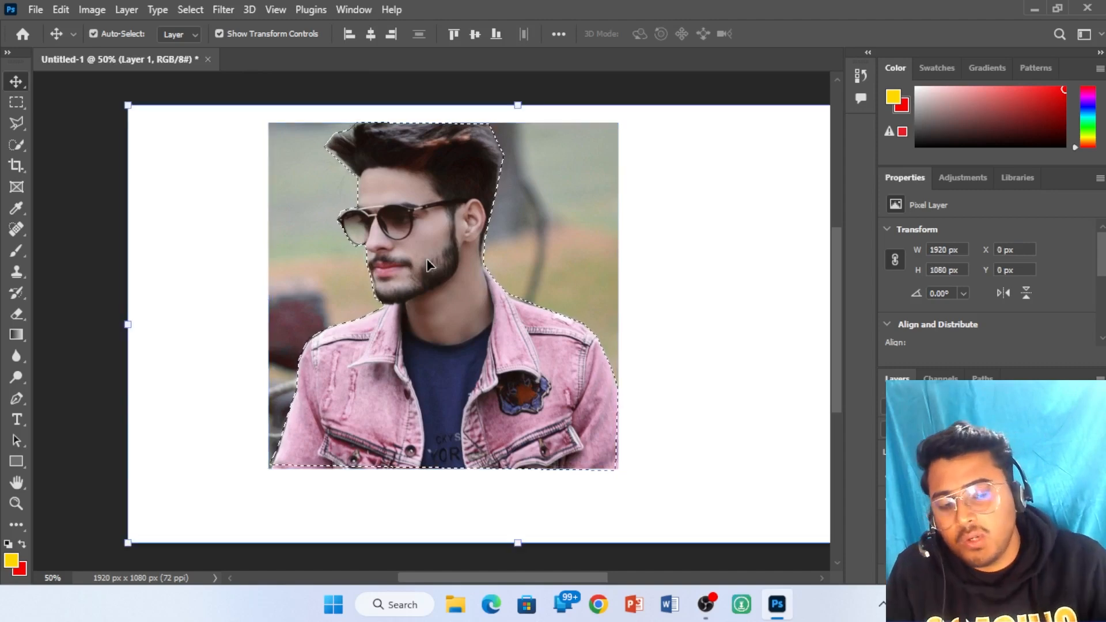
key("Delete")
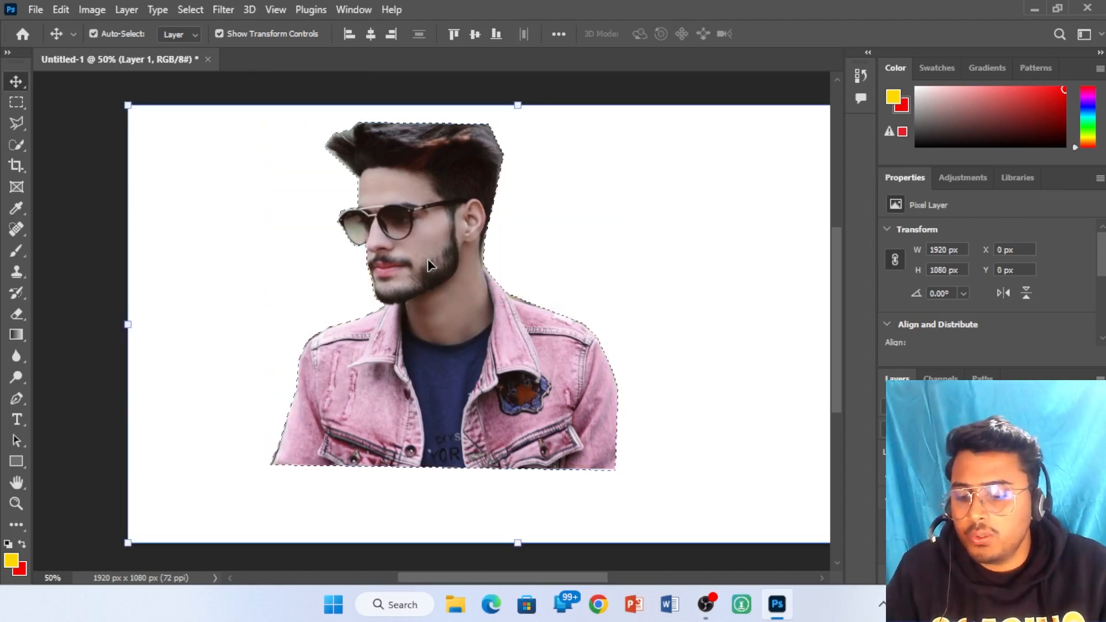
key("ctrl+d")
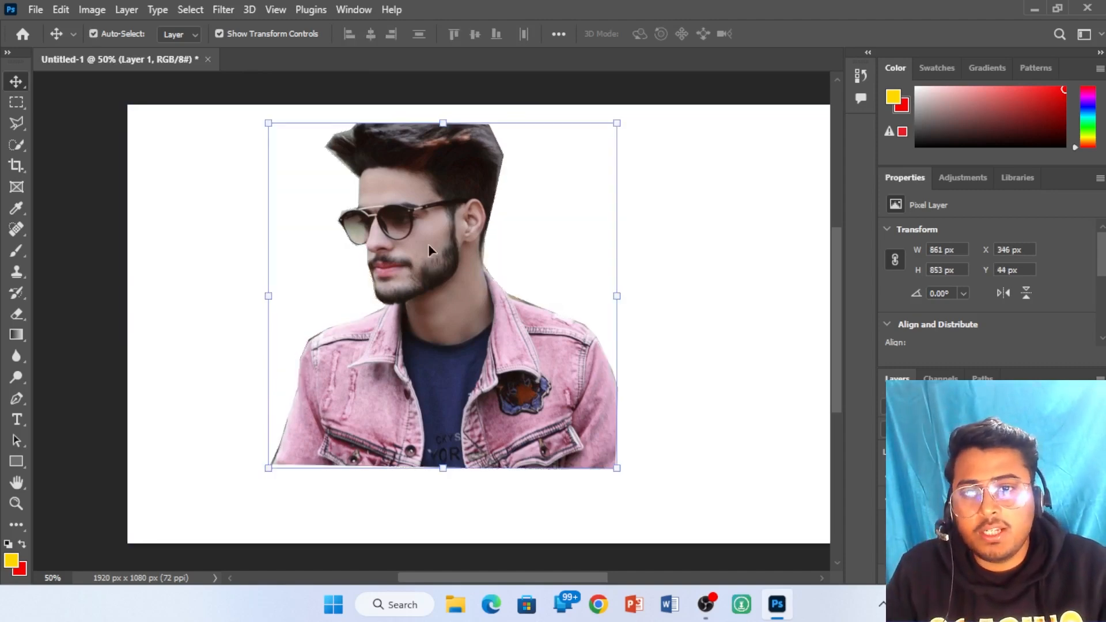
left_click_drag(430, 250, 392, 235)
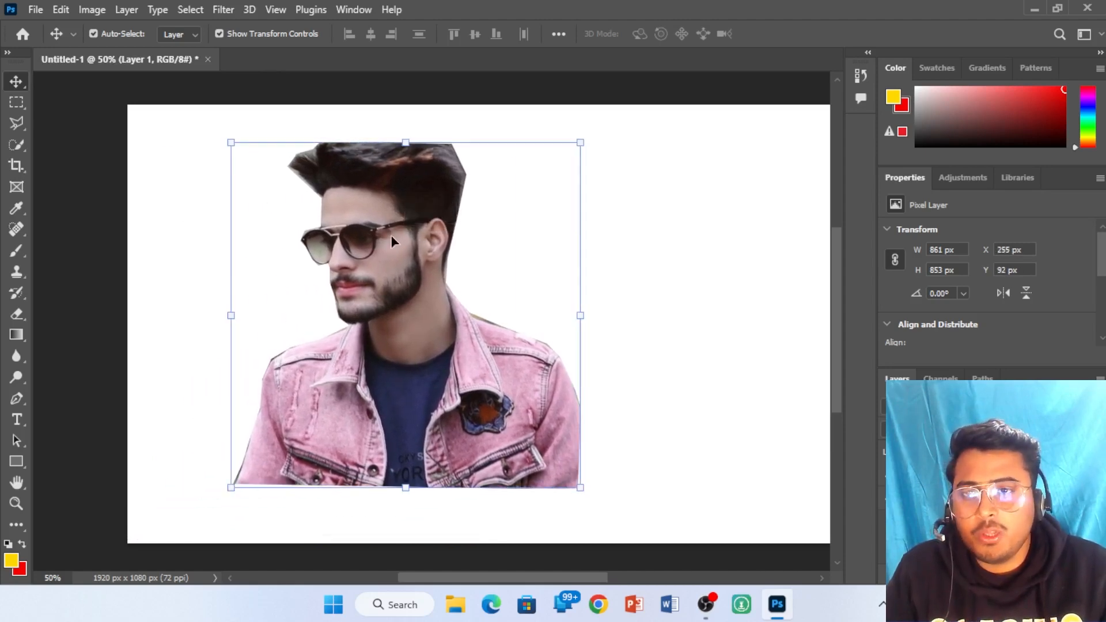
Step: Undo the cutout's move and the background deletion, and clear the selection around the man
key("ctrl+z")
key("ctrl+z")
key("ctrl+z")
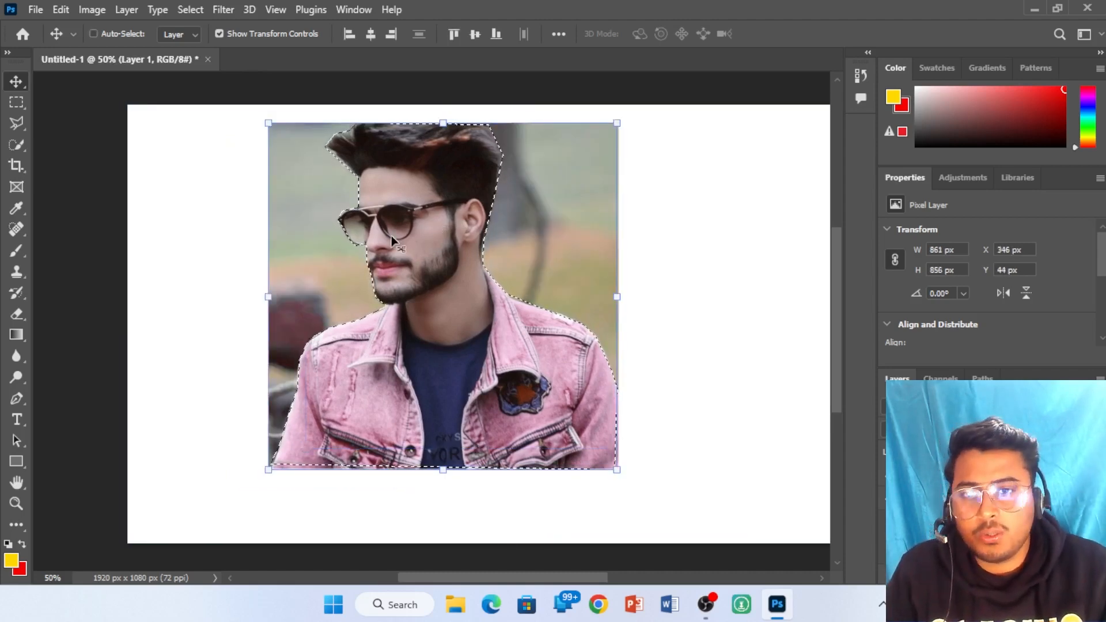
left_click(20, 119)
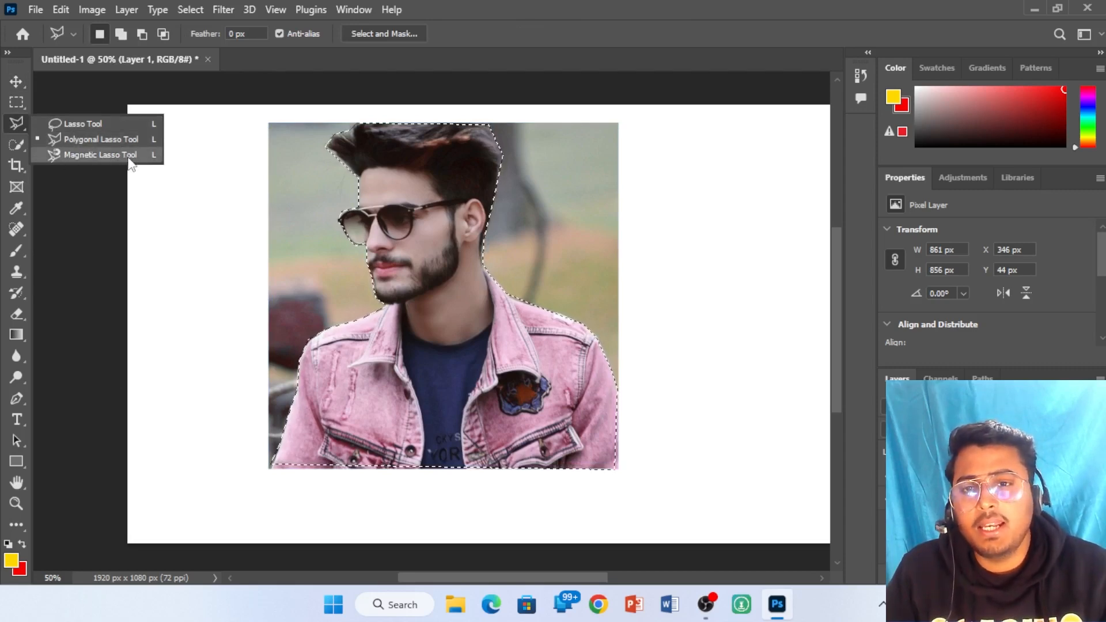
left_click(575, 325)
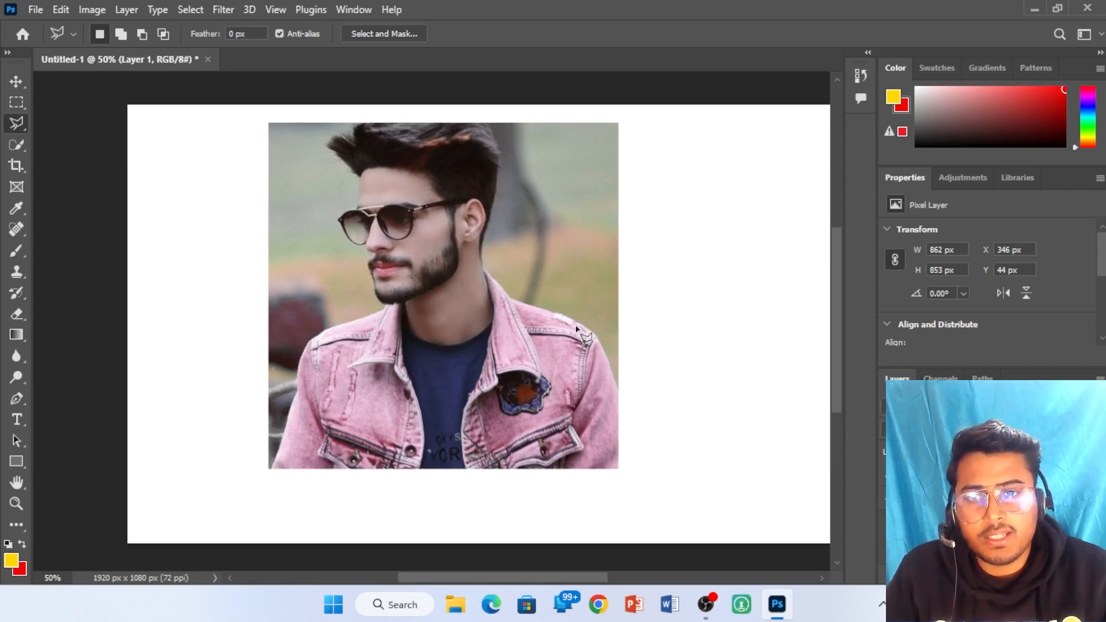
Step: Draw a rough Polygonal Lasso selection about 704 by 393 px across the jacket and chest, and deselect it
left_click(272, 466)
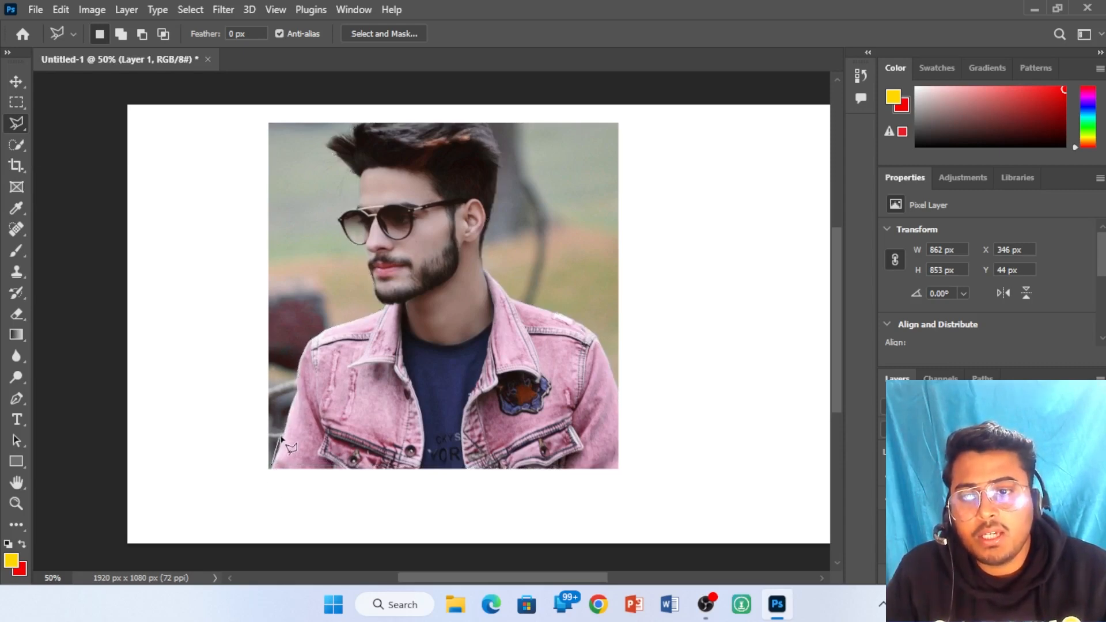
left_click(296, 392)
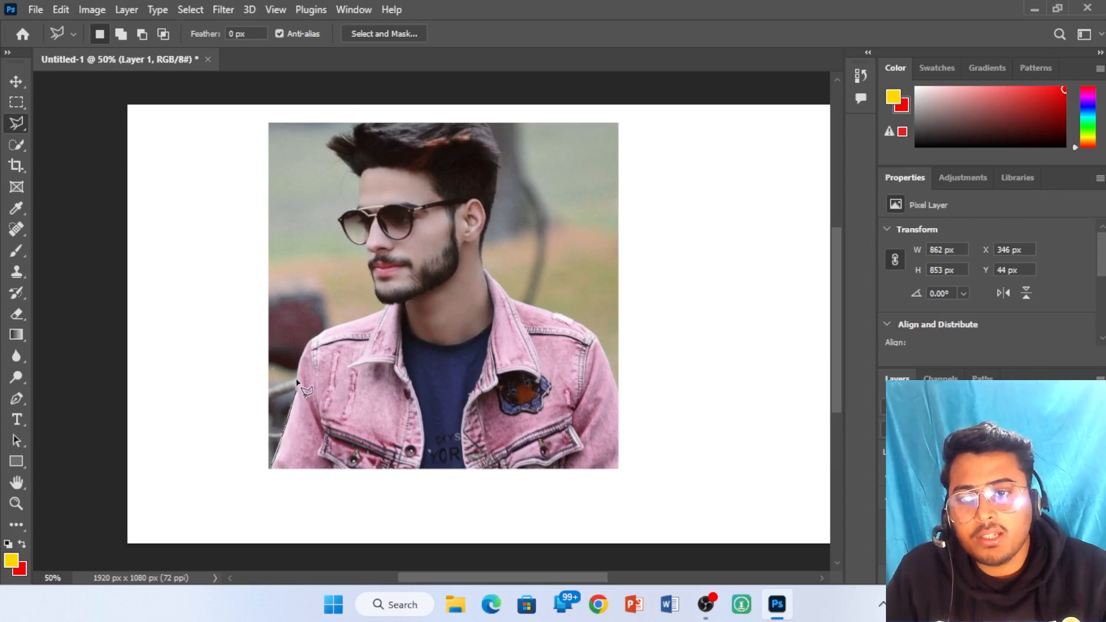
left_click(299, 353)
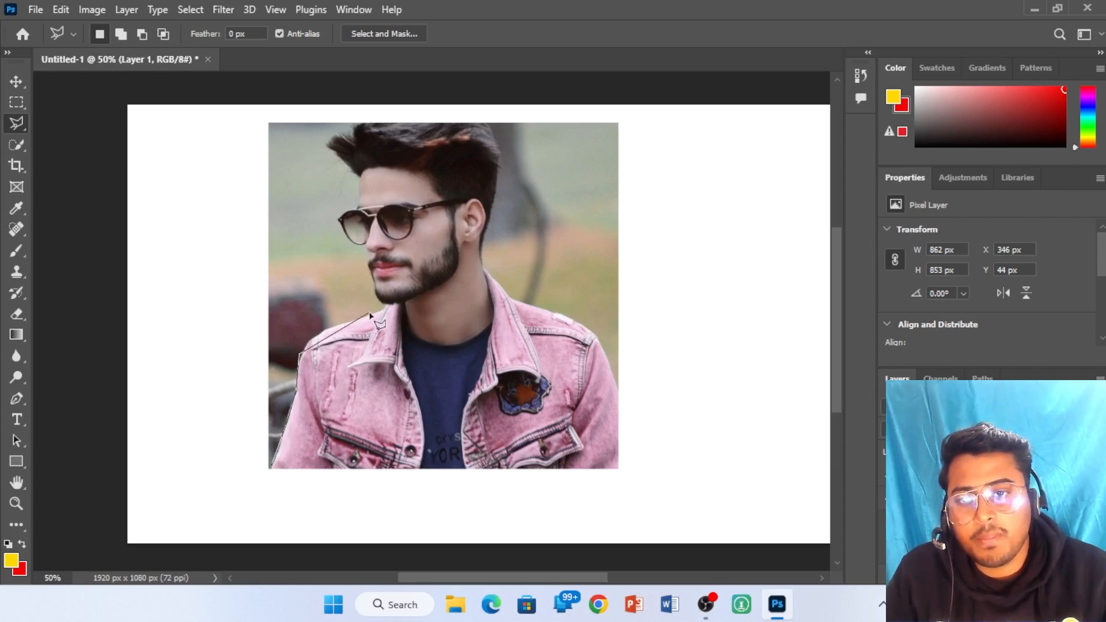
left_click(389, 309)
left_click(557, 305)
left_click(497, 417)
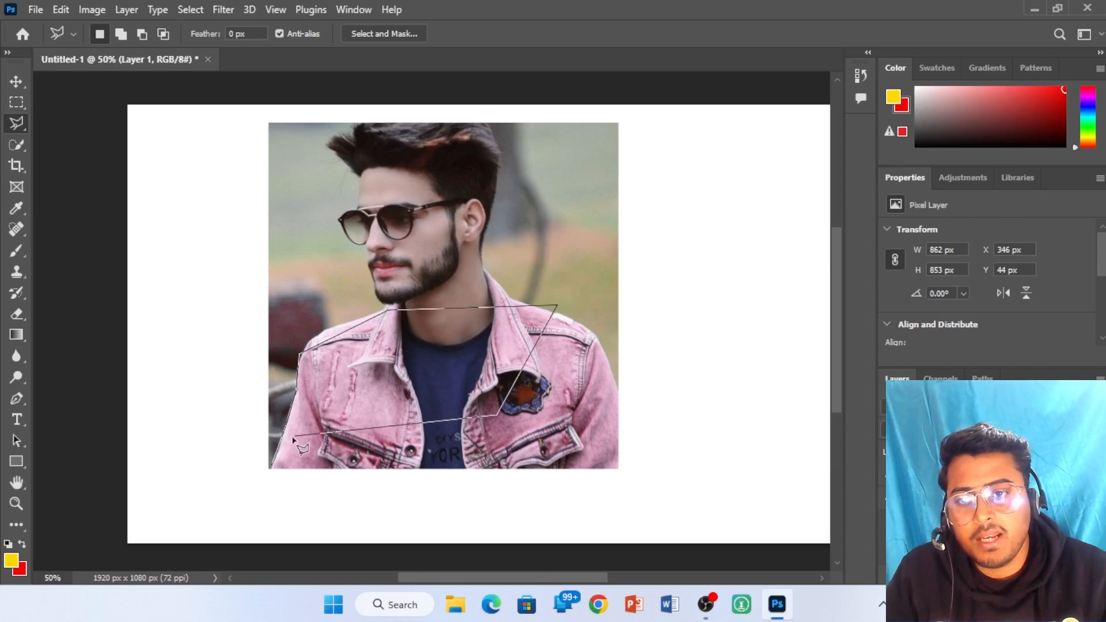
left_click(274, 466)
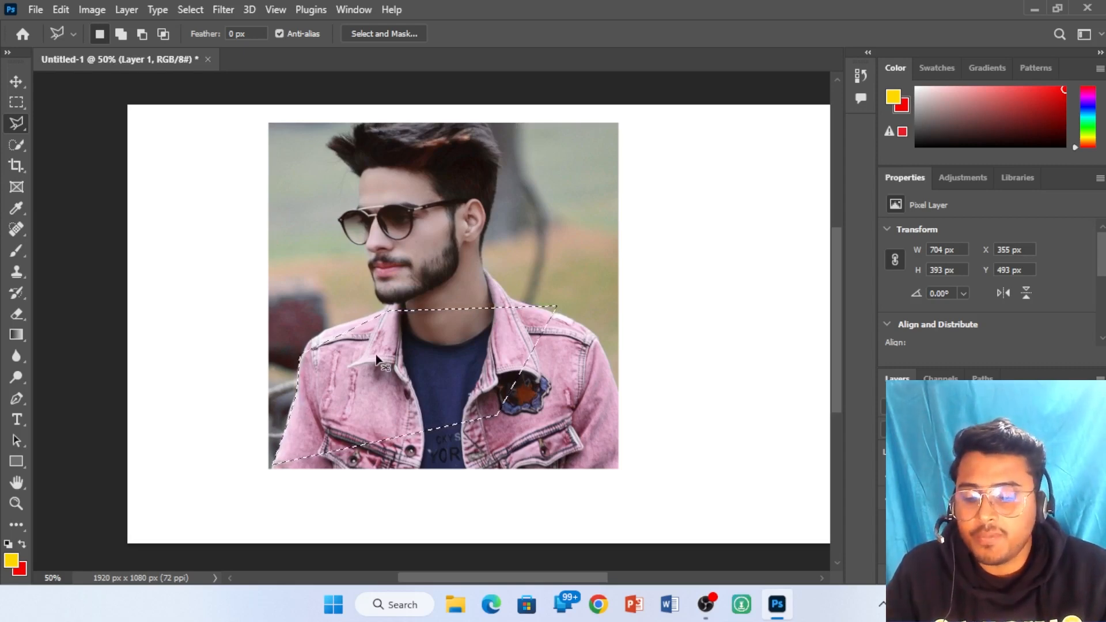
key("ctrl+d")
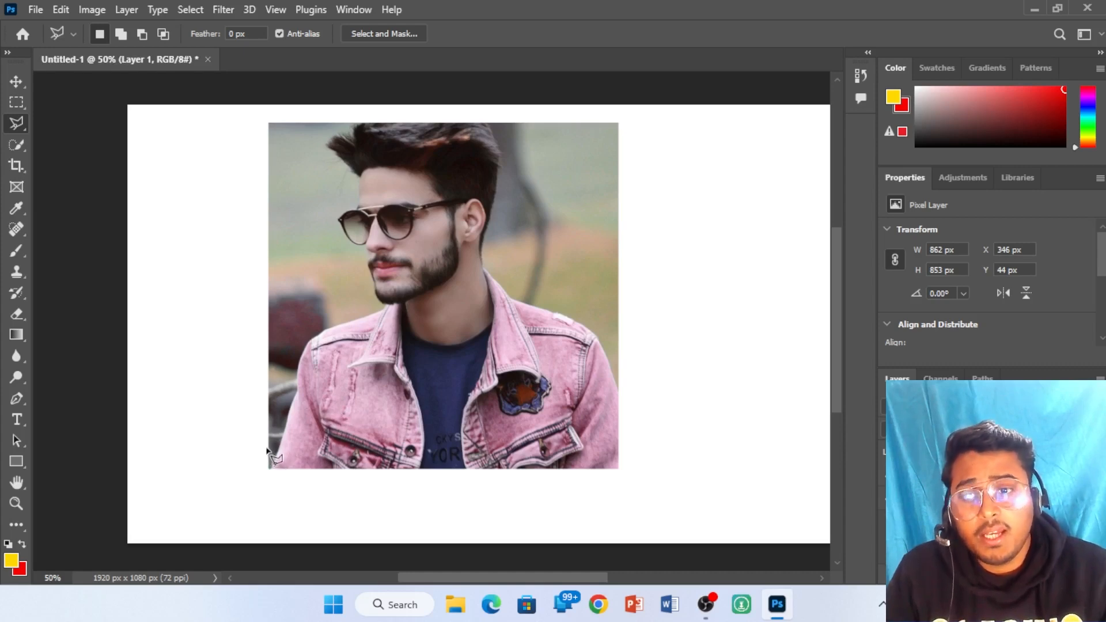
Step: Draw a closed Polygonal Lasso outline along the jacket sleeve and shoulder up to the collar, and discard it
left_click(291, 414)
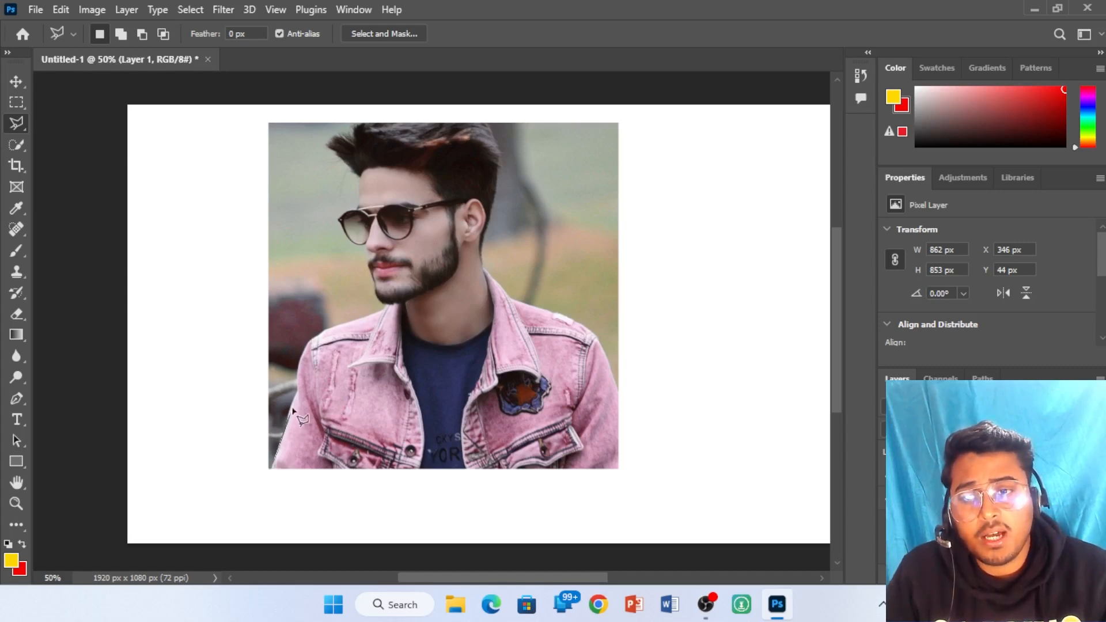
left_click(317, 332)
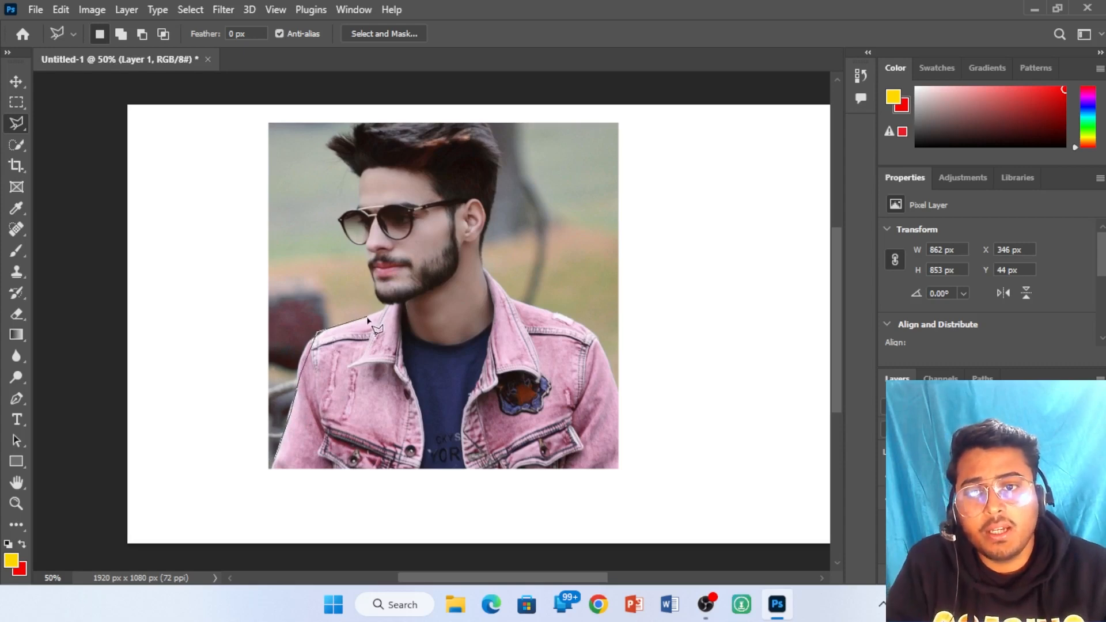
left_click(381, 313)
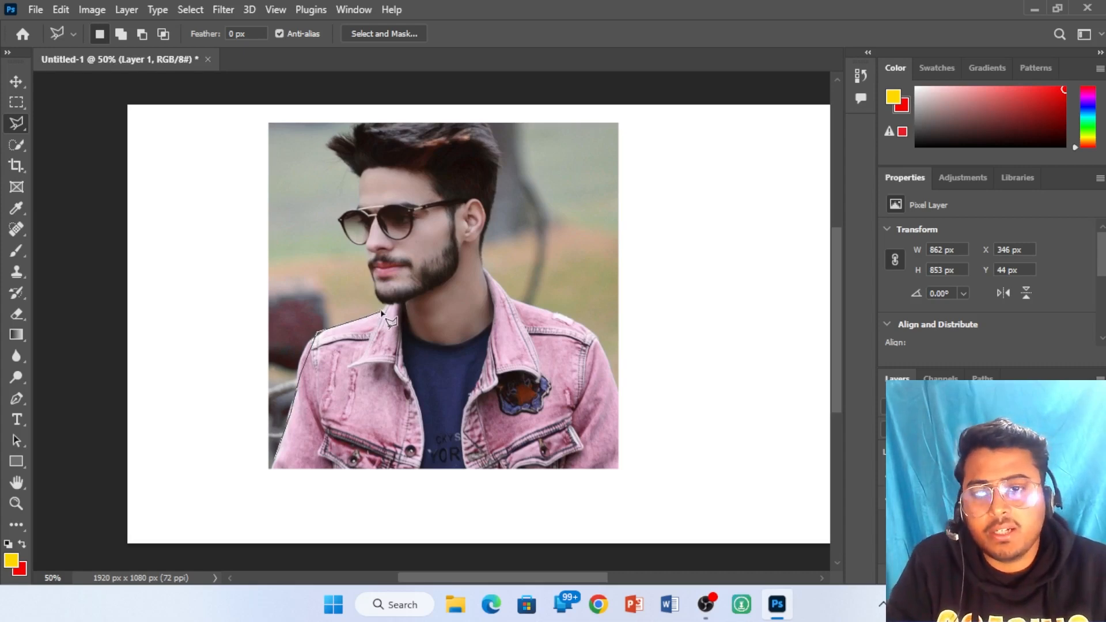
left_click(383, 314)
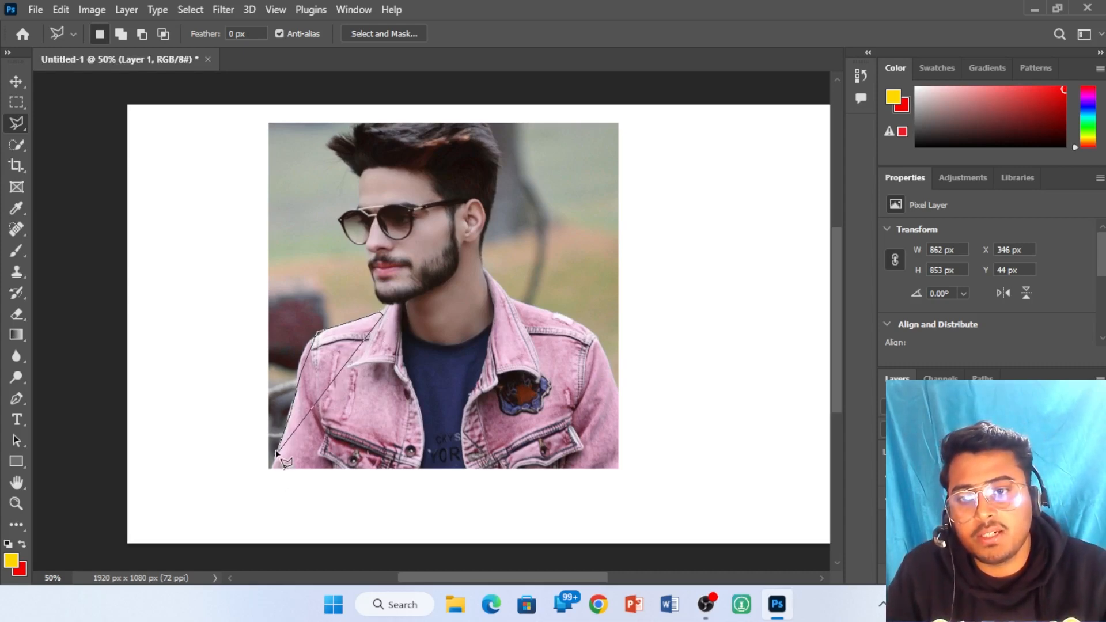
left_click(278, 453)
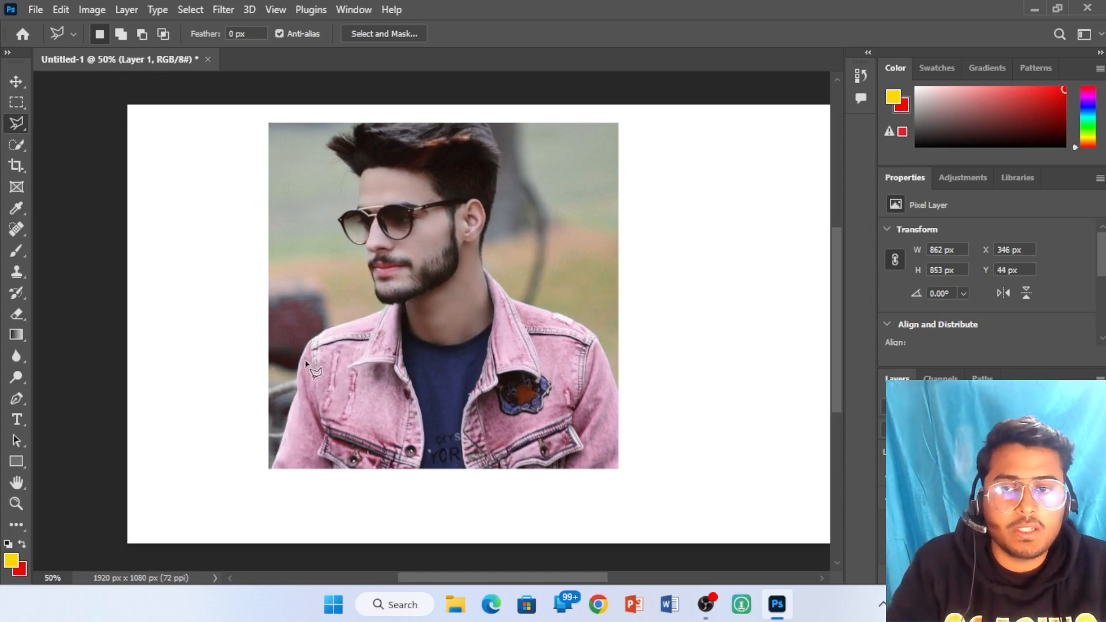
right_click(18, 118)
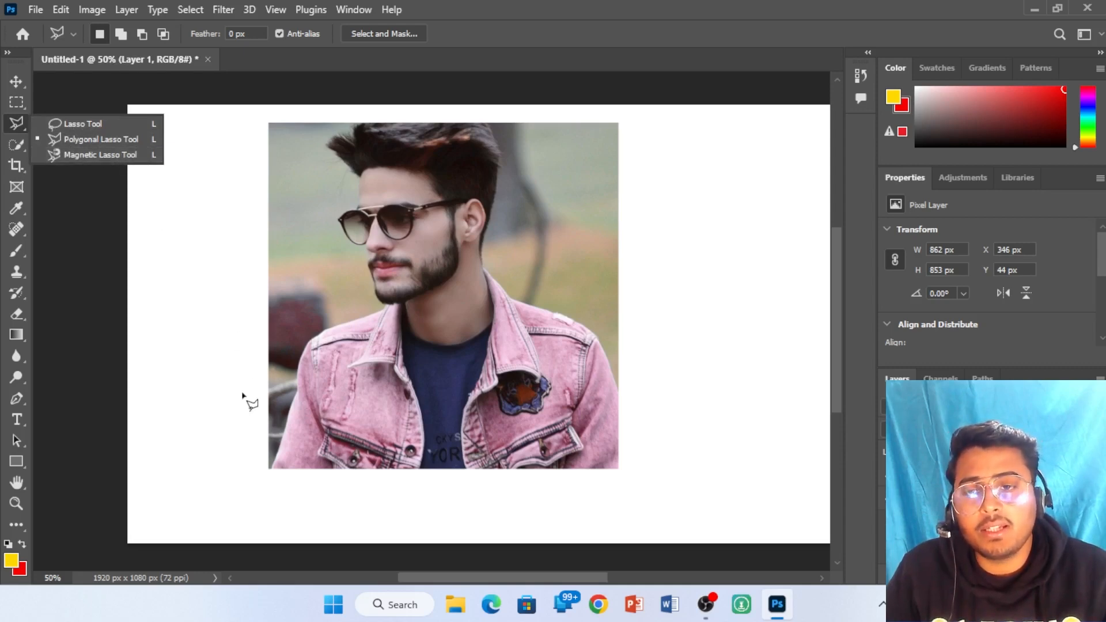
left_click(271, 472)
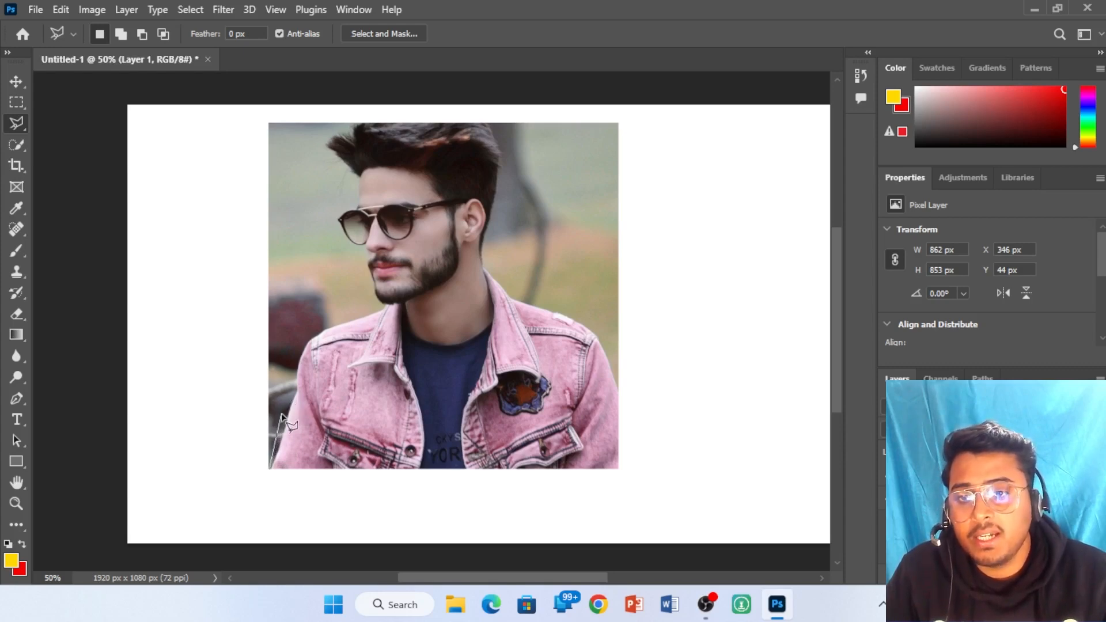
left_click(275, 470)
left_click(524, 232)
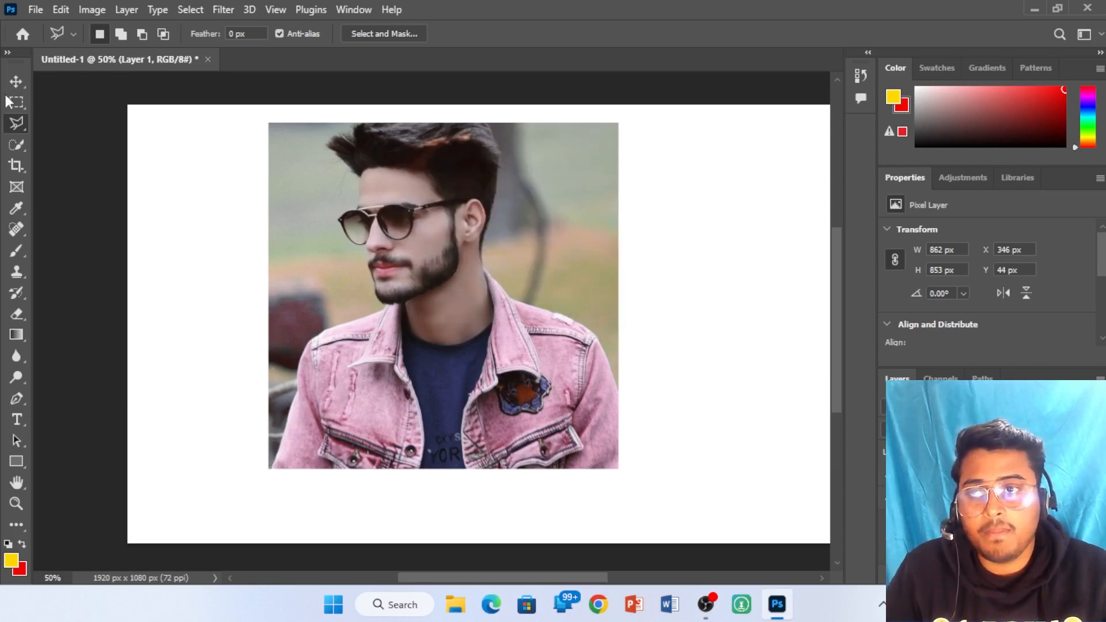
Step: Outline the man with the Magnetic Lasso as a selection about 864 by 855 px, and invert it to the surrounding background
right_click(9, 130)
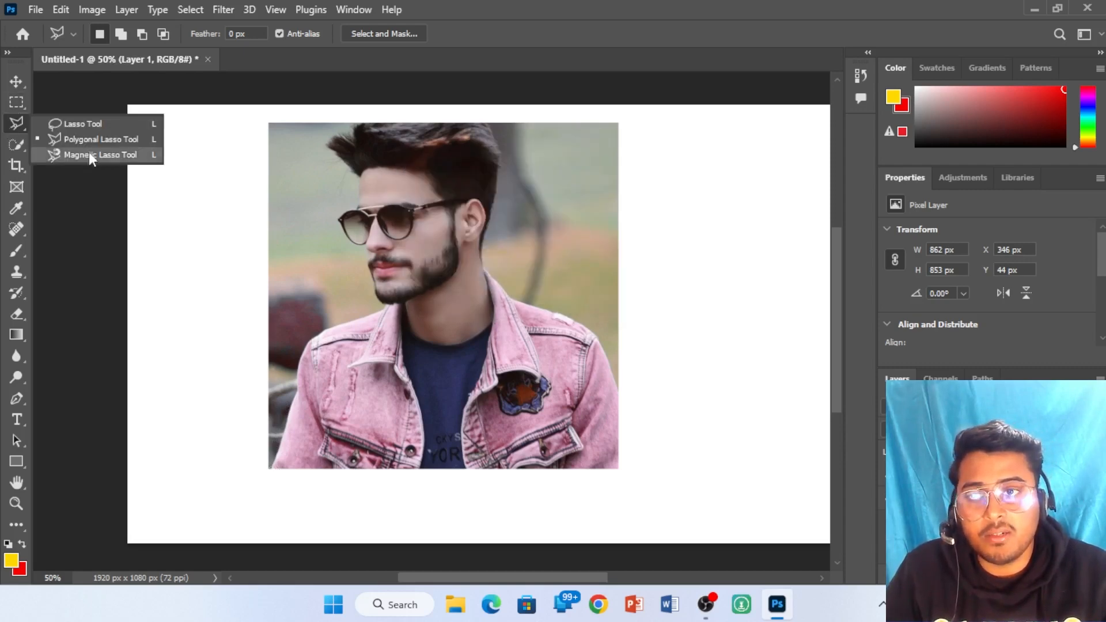
left_click(89, 153)
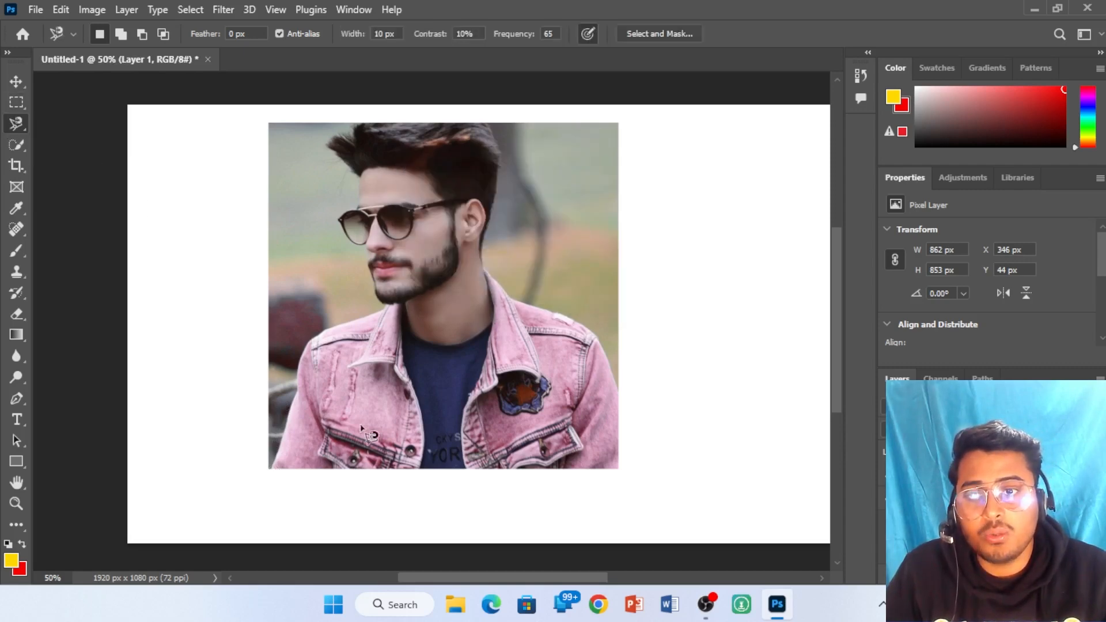
left_click(269, 469)
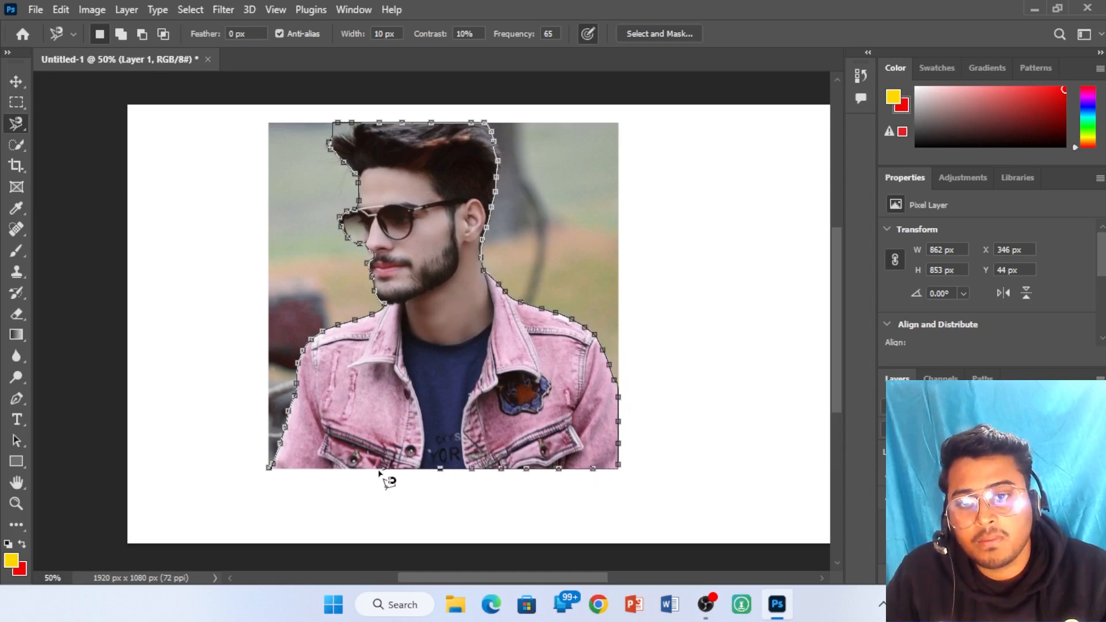
left_click(269, 467)
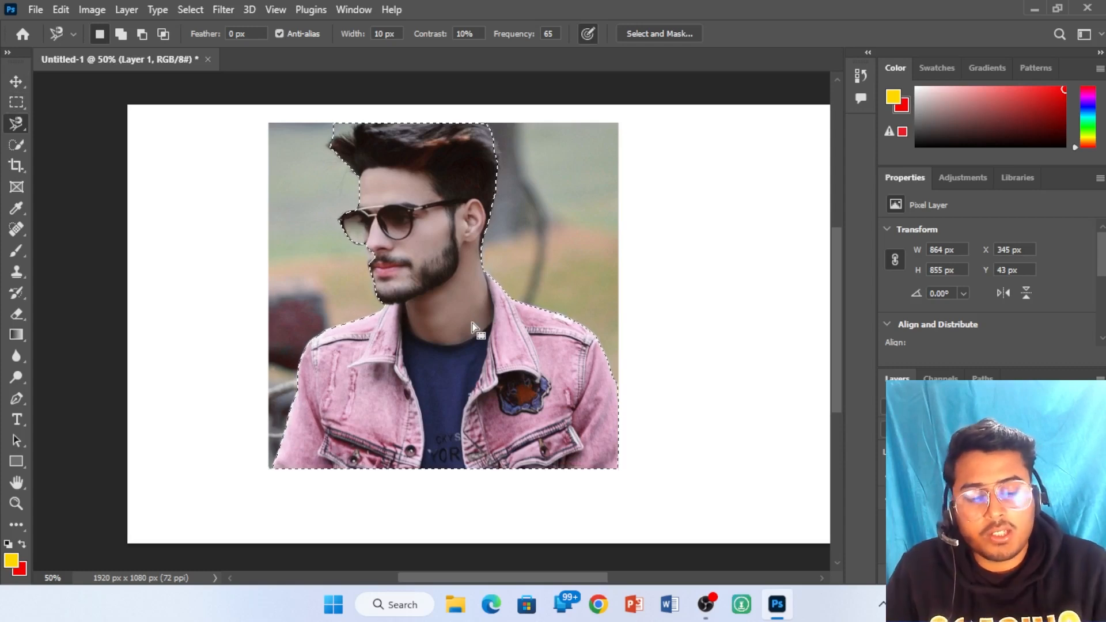
key("ctrl+shift+i")
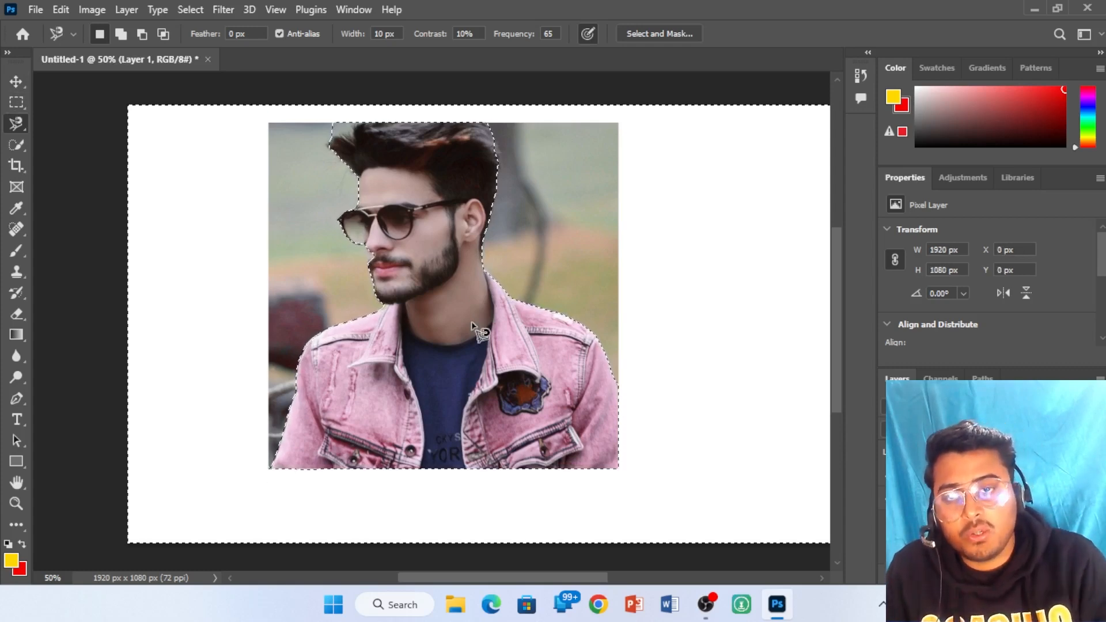
Step: Delete the selected background around the man, deselect, and move the cutout to the canvas's upper-left corner
key("Delete")
key("ctrl+d")
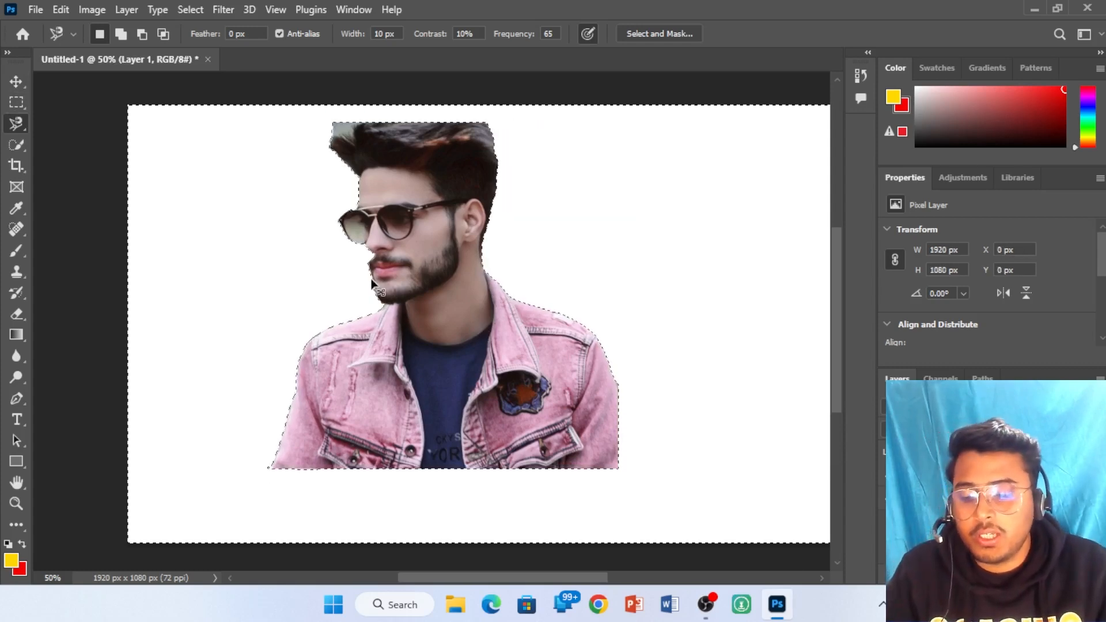
left_click(19, 83)
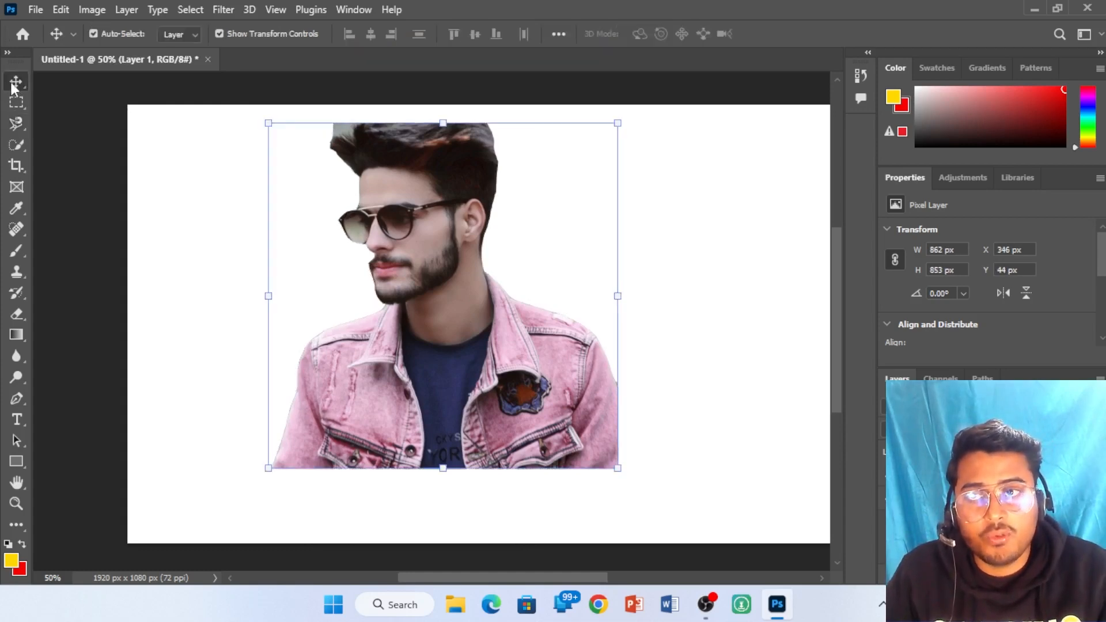
mouse_move(450, 263)
left_mouse_down()
mouse_move(375, 317)
mouse_move(412, 240)
mouse_move(495, 233)
mouse_move(227, 224)
mouse_move(443, 271)
mouse_move(397, 306)
mouse_move(302, 268)
left_mouse_up()
left_click(16, 122)
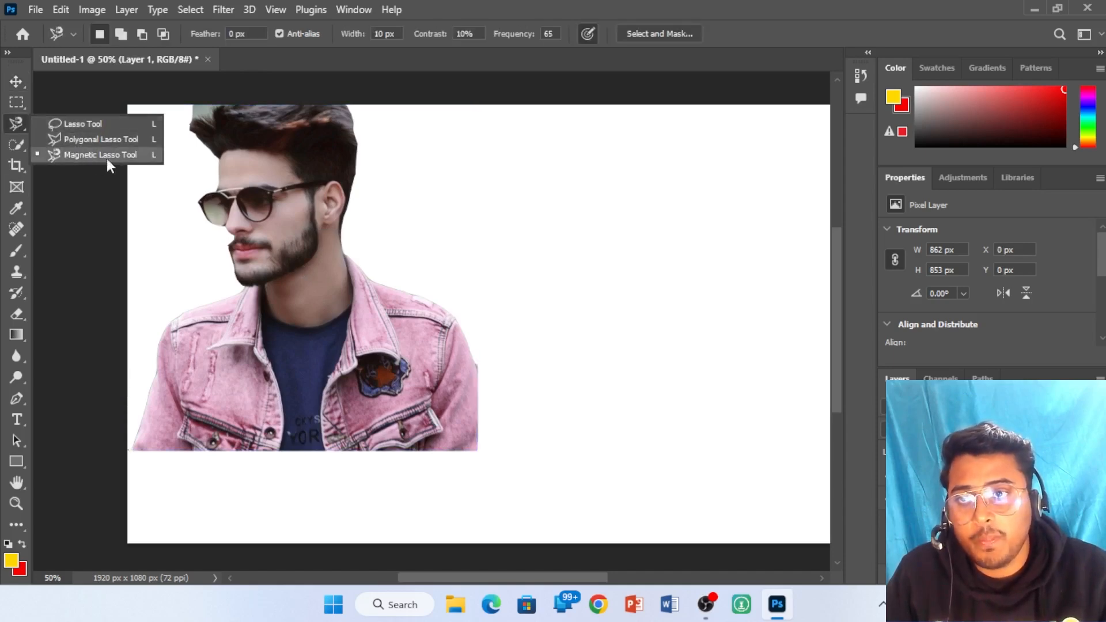
left_click(289, 191)
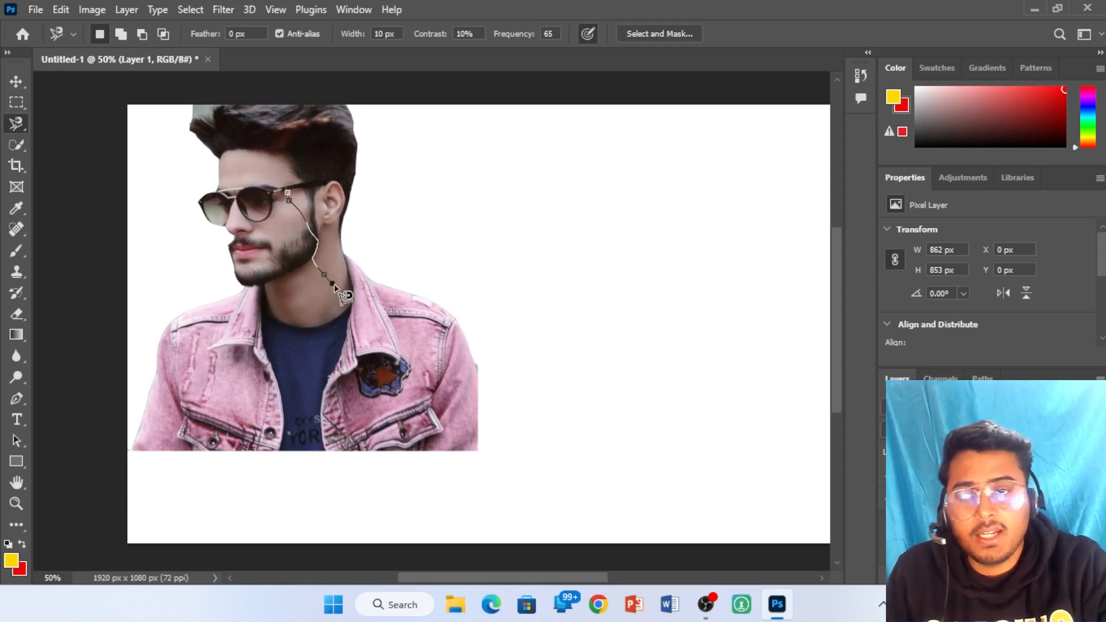
key("Escape")
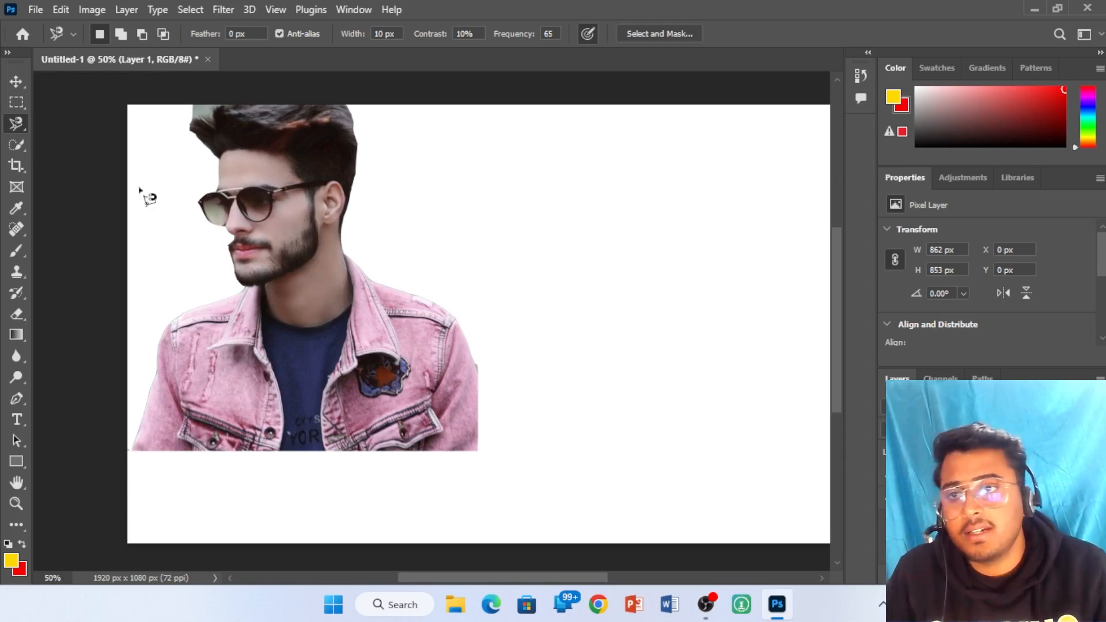
Step: Undo the cutout's move to the corner, the background deletion, and the Magnetic Lasso selection around the man
key("ctrl+z")
key("ctrl+z")
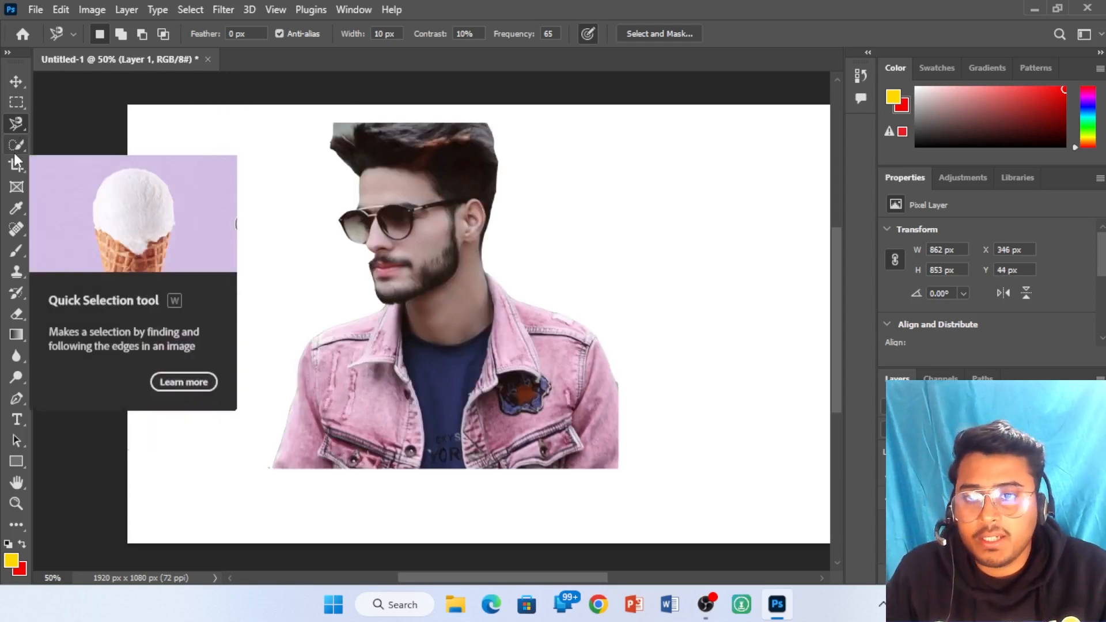
key("ctrl+z")
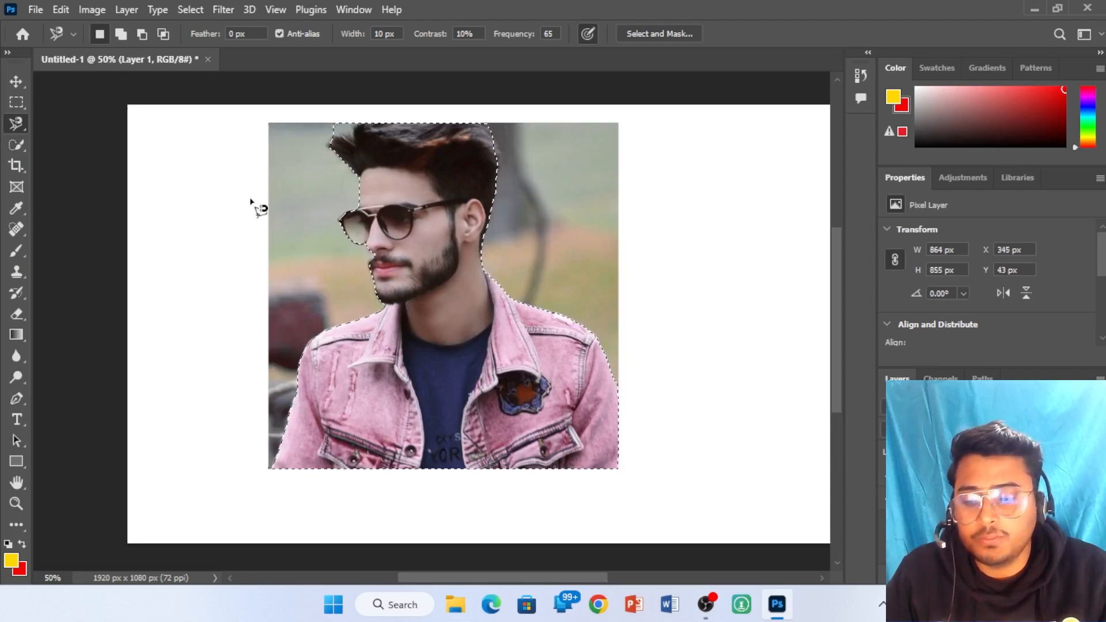
key("ctrl+z")
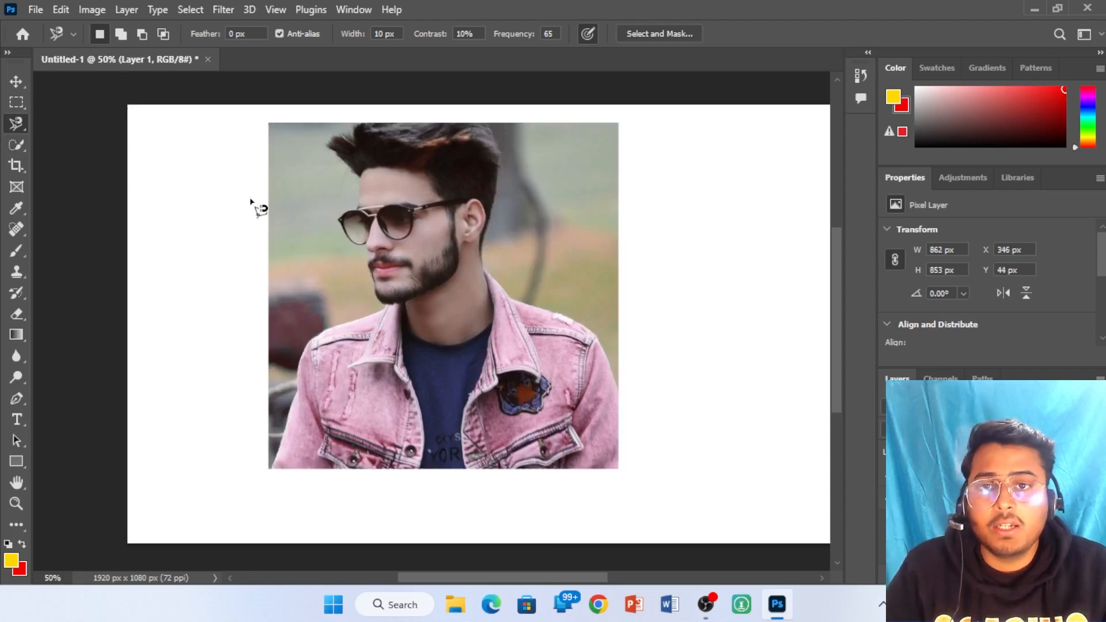
Step: Select the man with the Object Selection tool as a selection about 856 by 856 px, and dismiss the workspace tip
left_click(16, 143)
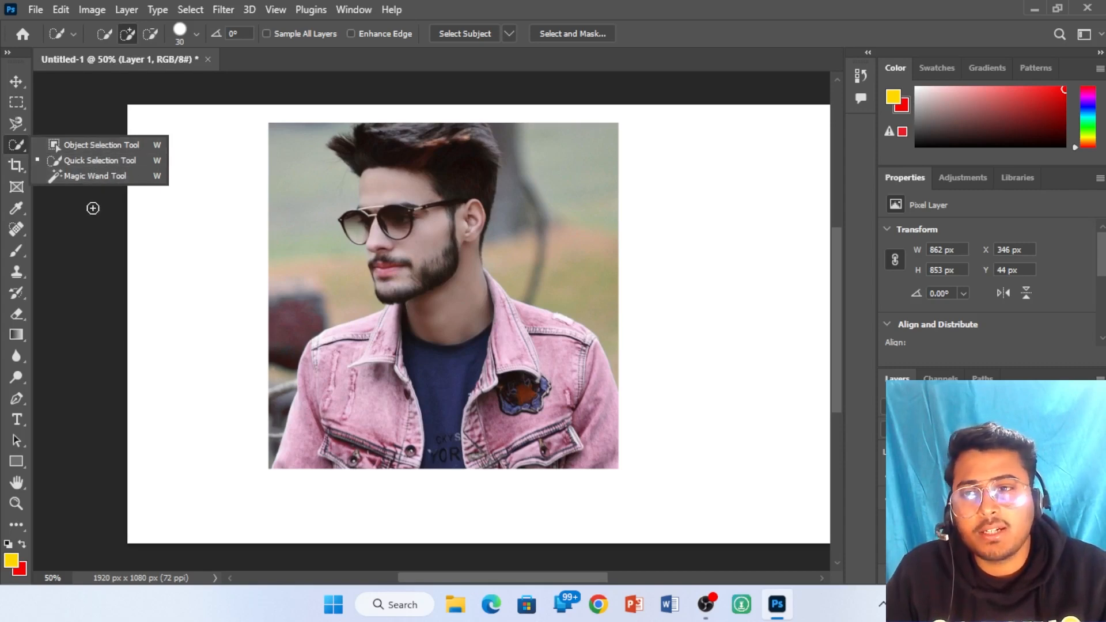
left_click(63, 203)
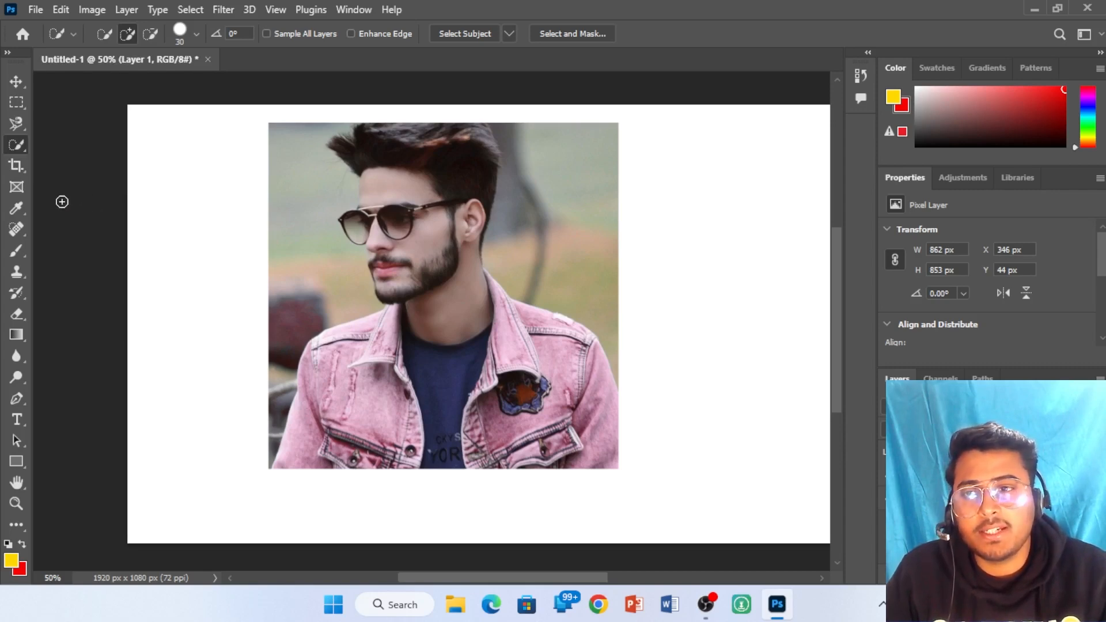
right_click(17, 144)
left_click(77, 143)
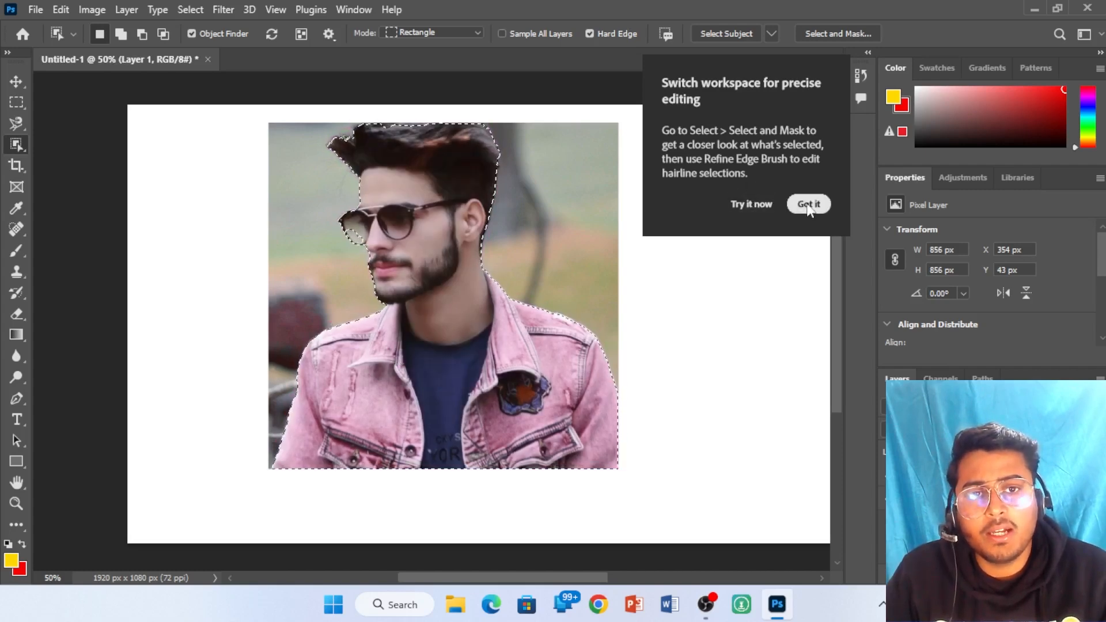
left_click(809, 205)
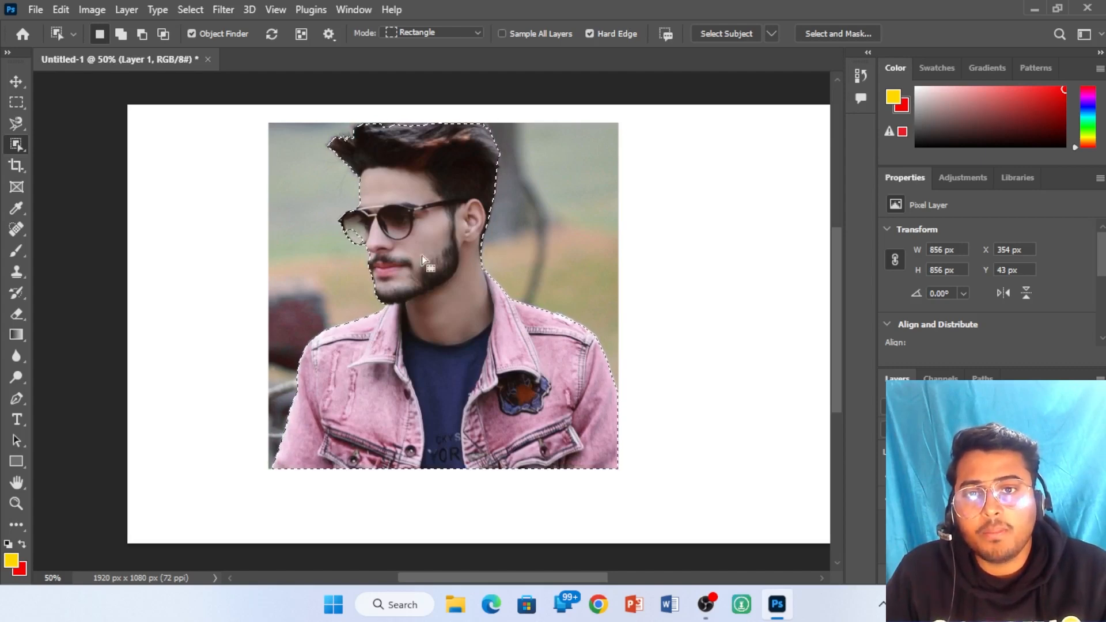
key("ctrl+d")
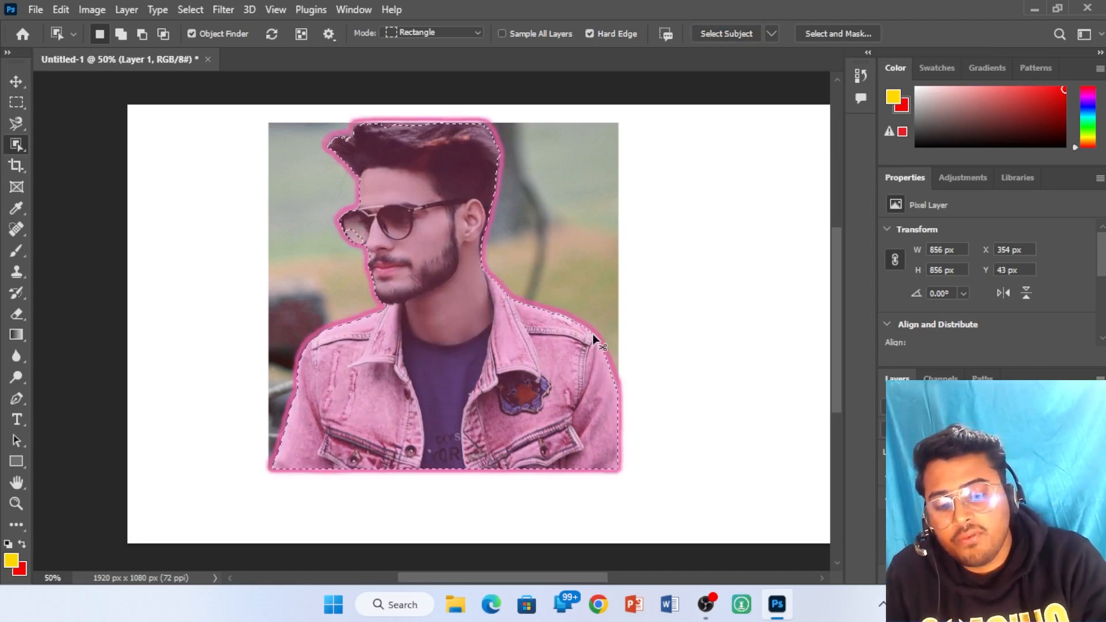
Step: Try deleting the background around the man through the inverted selection, and undo the deletion and deselect
key("ctrl+shift+i")
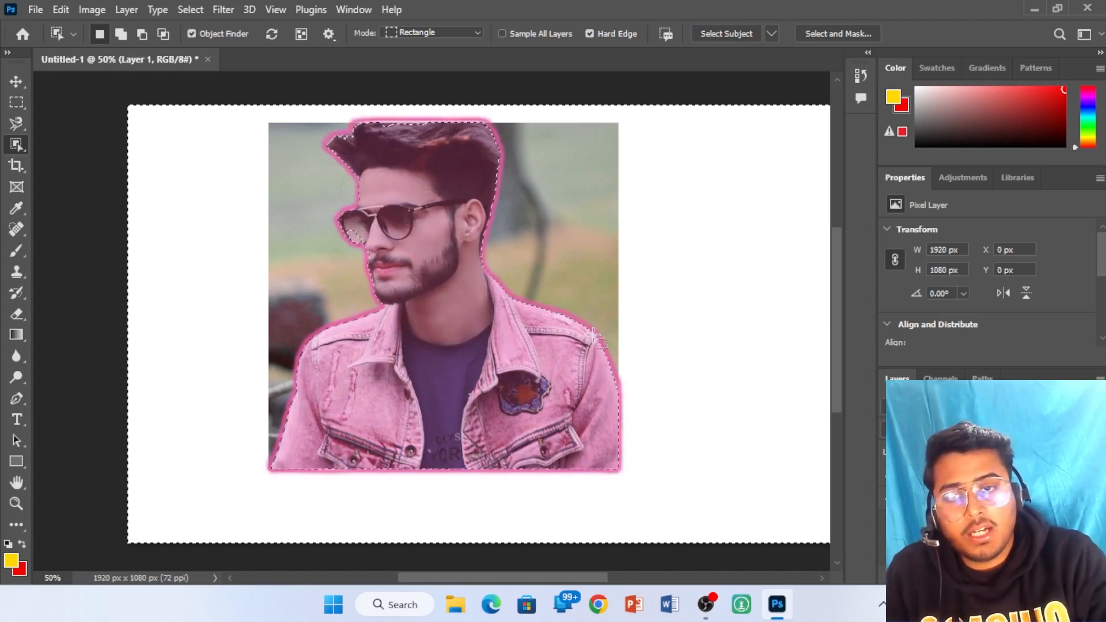
key("Delete")
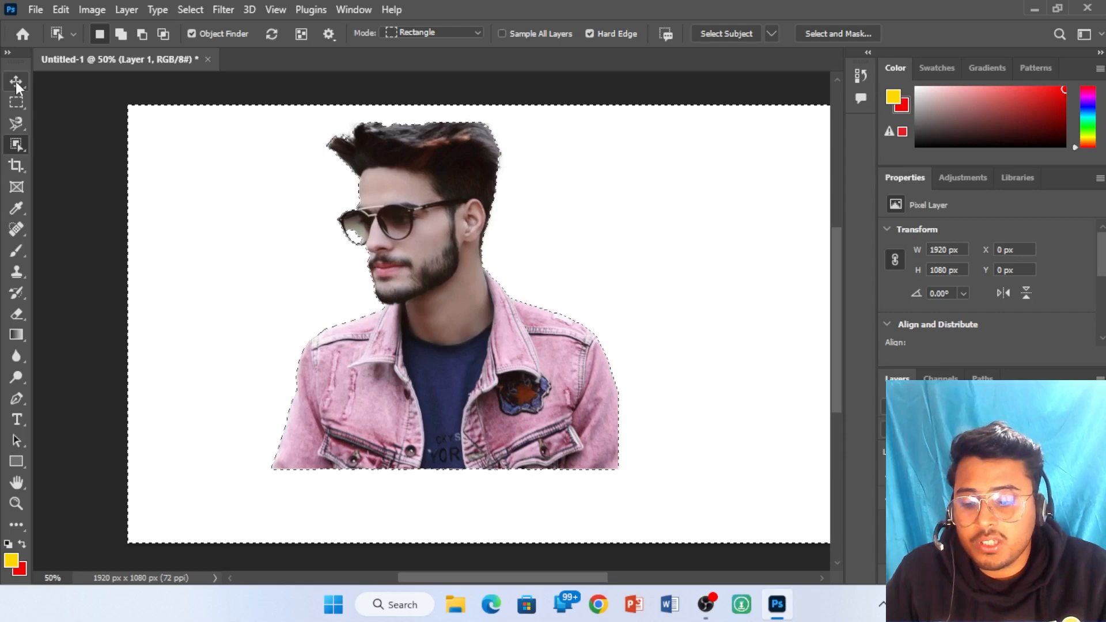
key("ctrl+z")
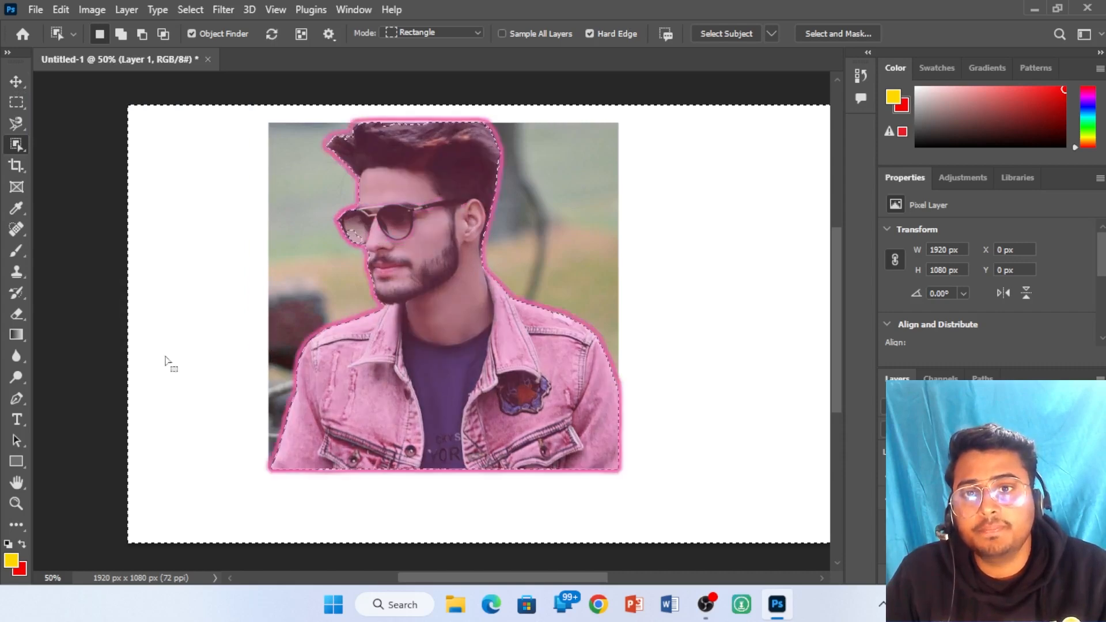
left_click(122, 269)
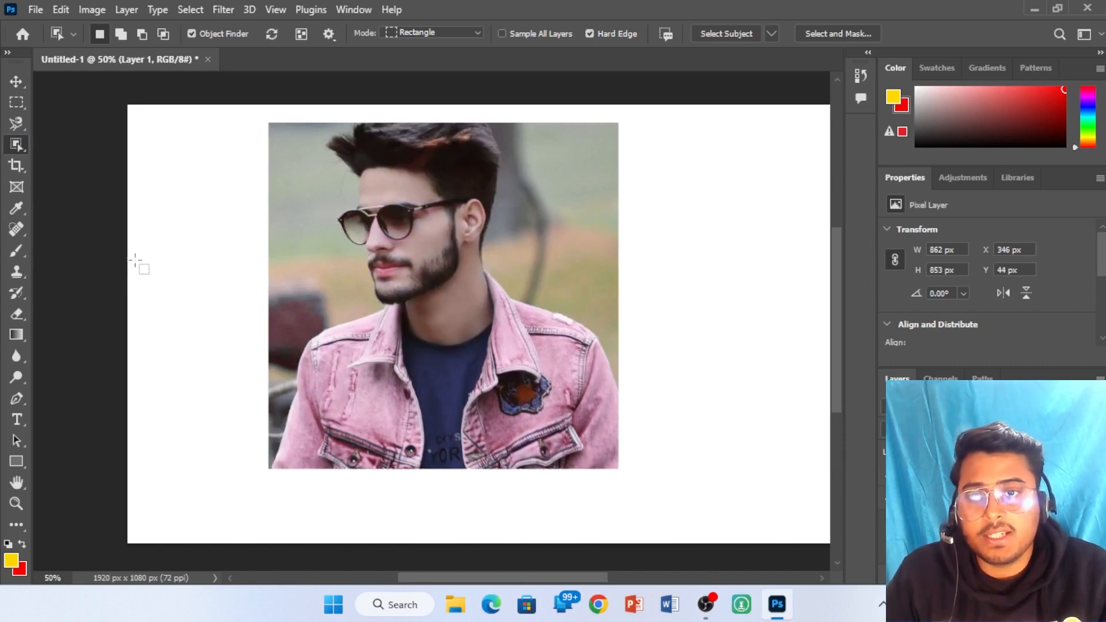
Step: Select the man's jacket, face, sunglasses and hair with the Quick Selection tool, about 853 by 853 px overall
right_click(20, 143)
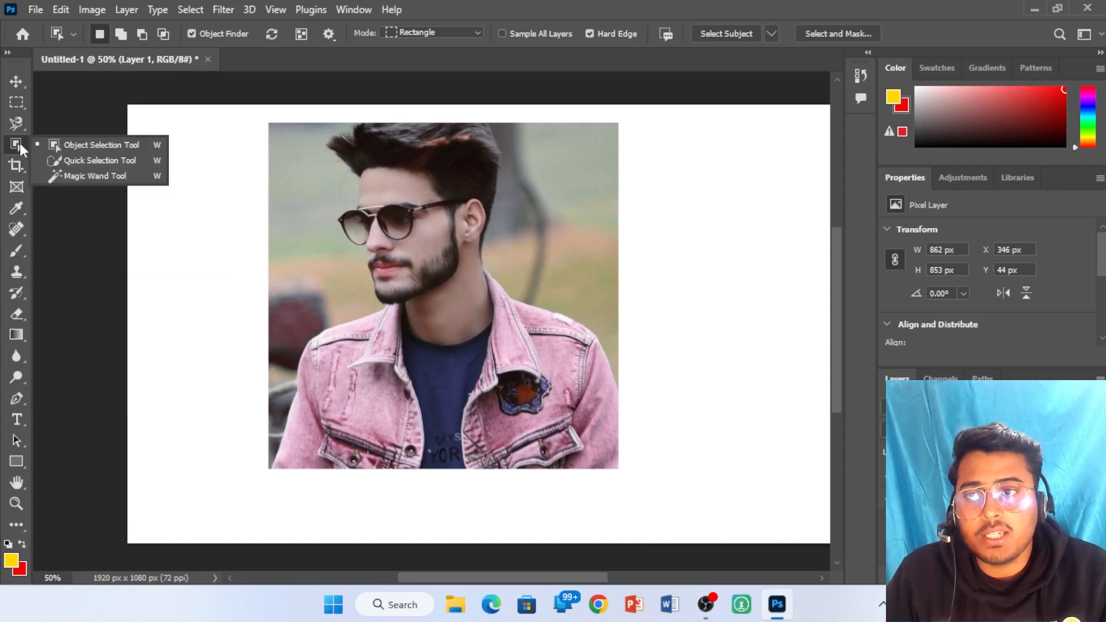
left_click(115, 160)
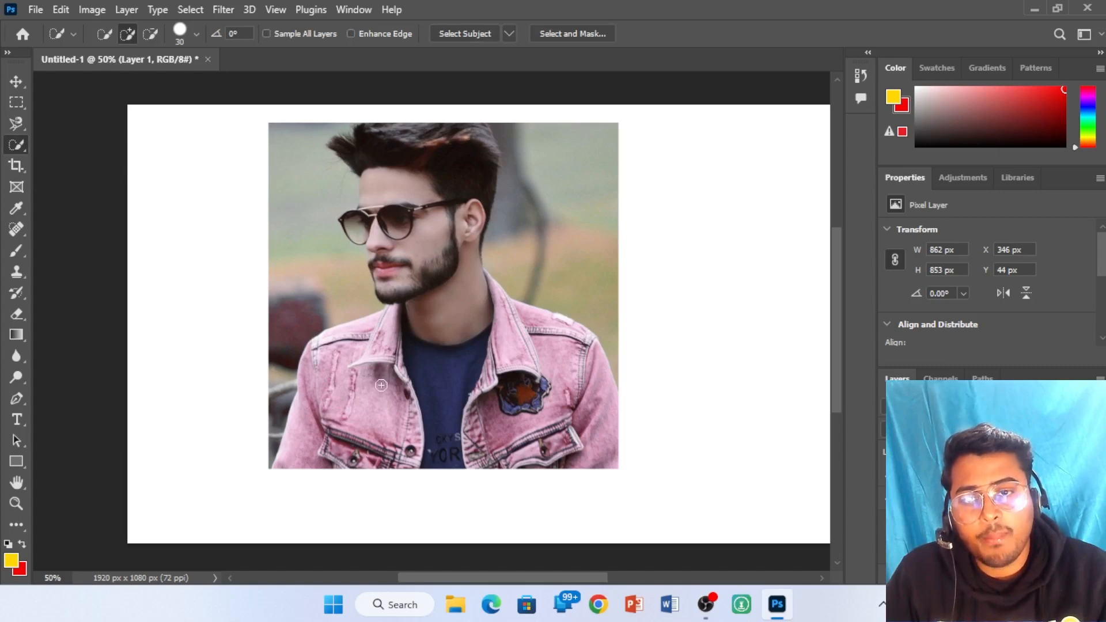
mouse_move(378, 378)
left_mouse_down()
mouse_move(465, 400)
mouse_move(450, 380)
mouse_move(394, 372)
mouse_move(381, 352)
mouse_move(358, 349)
left_mouse_up()
mouse_move(317, 398)
left_mouse_down()
mouse_move(309, 430)
mouse_move(444, 389)
mouse_move(509, 401)
mouse_move(523, 438)
mouse_move(579, 440)
mouse_move(583, 424)
mouse_move(536, 366)
mouse_move(443, 334)
mouse_move(422, 283)
left_mouse_up()
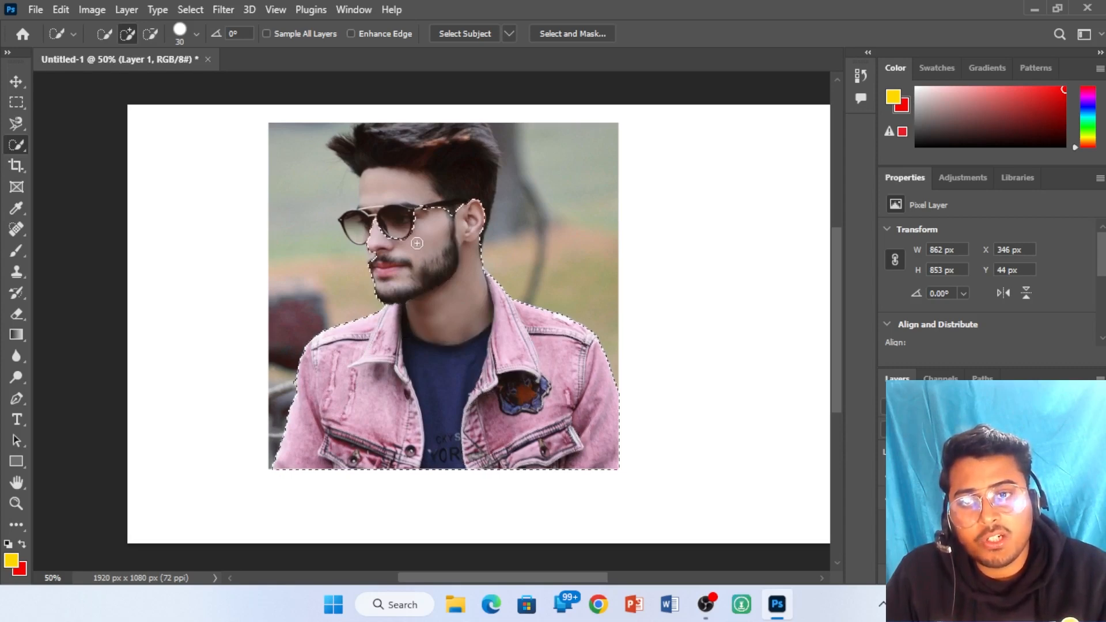
mouse_move(417, 243)
left_mouse_down()
mouse_move(408, 219)
mouse_move(418, 184)
mouse_move(438, 196)
left_mouse_up()
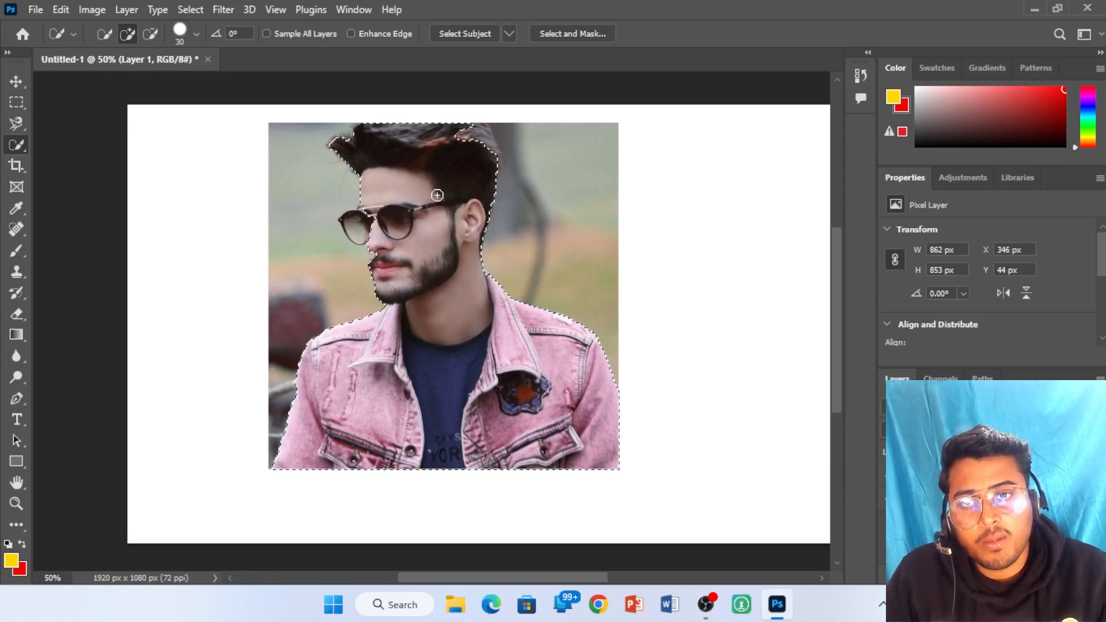
left_click_drag(457, 153, 460, 146)
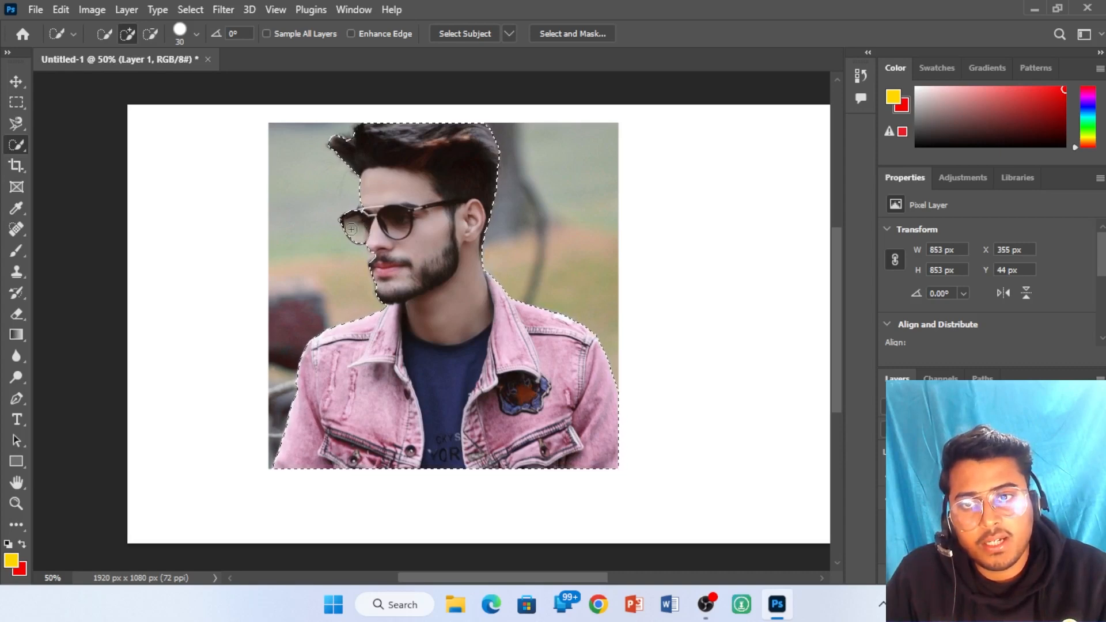
key("ctrl+z")
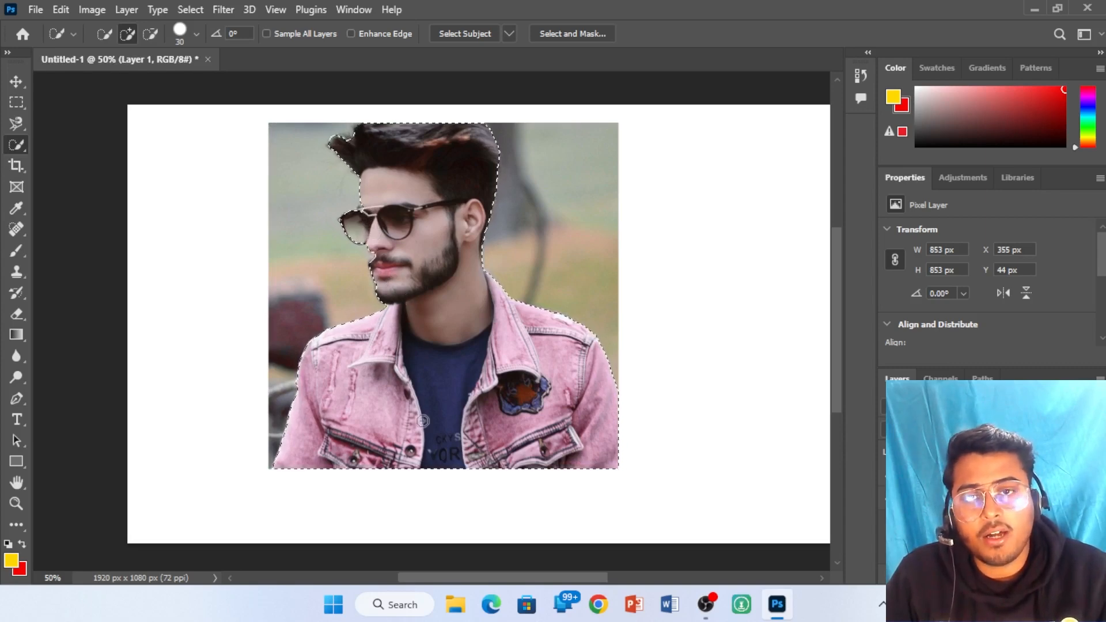
Step: Try cutting the man out by deleting the background through the inverted selection, and move the deselected cutout
key("ctrl+shift+i")
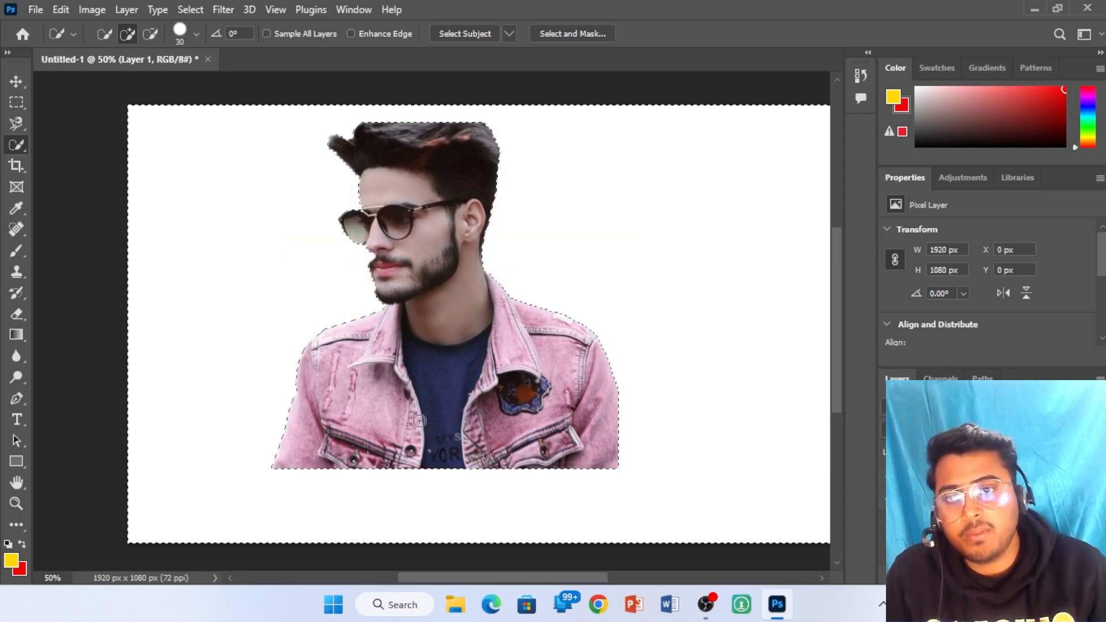
key("ctrl+d")
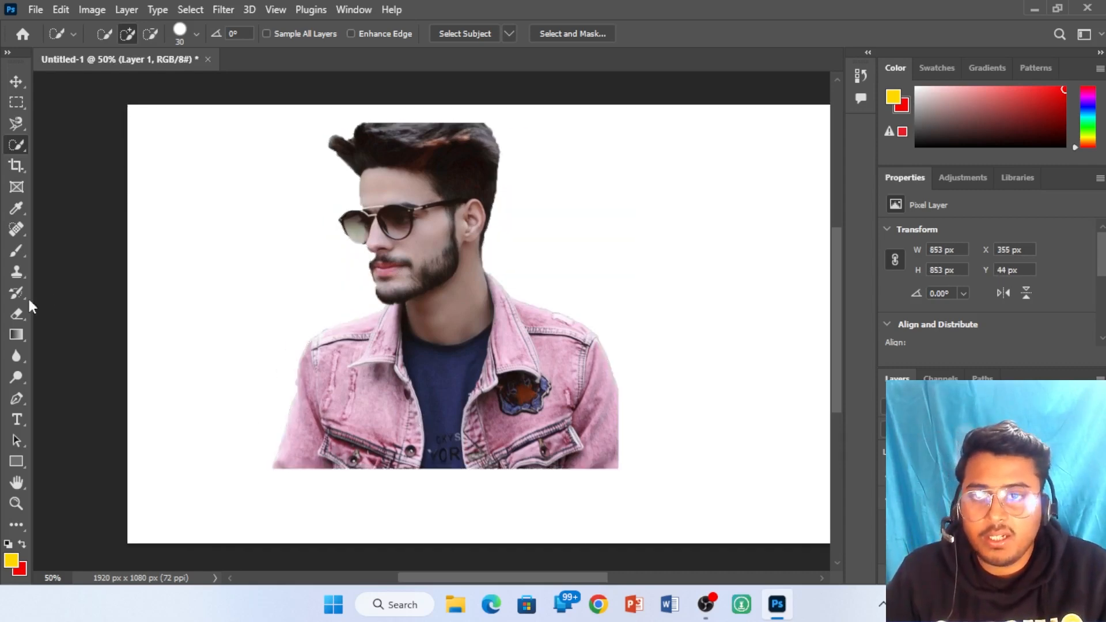
left_click(16, 81)
left_click_drag(452, 267, 362, 252)
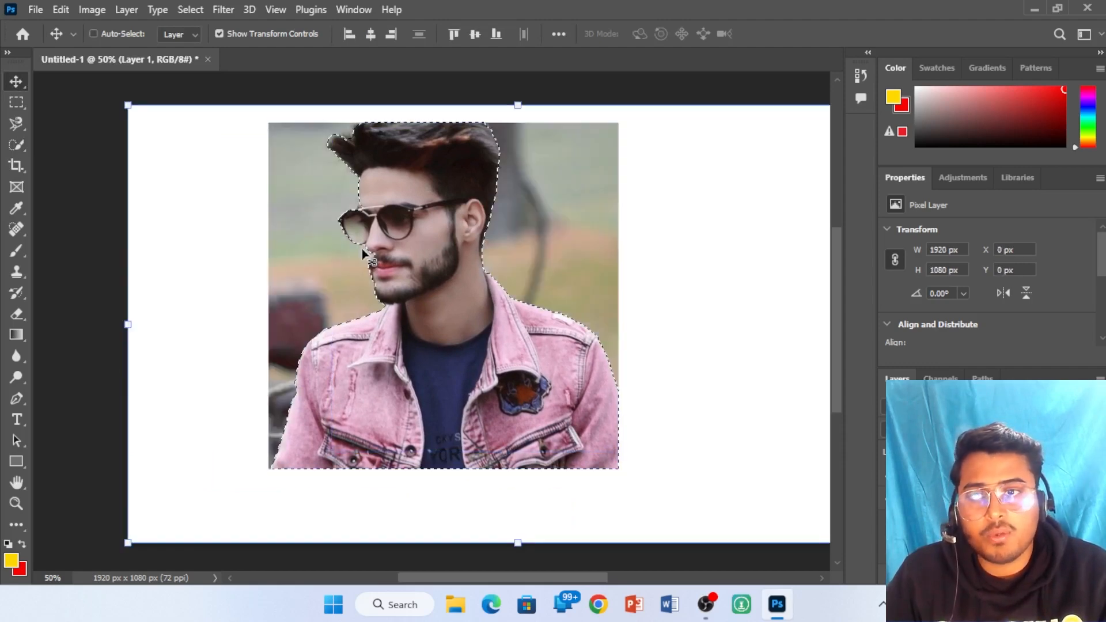
Step: Switch to the Magic Wand tool and reposition the floating Layers panel farther over the canvas with Layer 1 selected
left_click(15, 147)
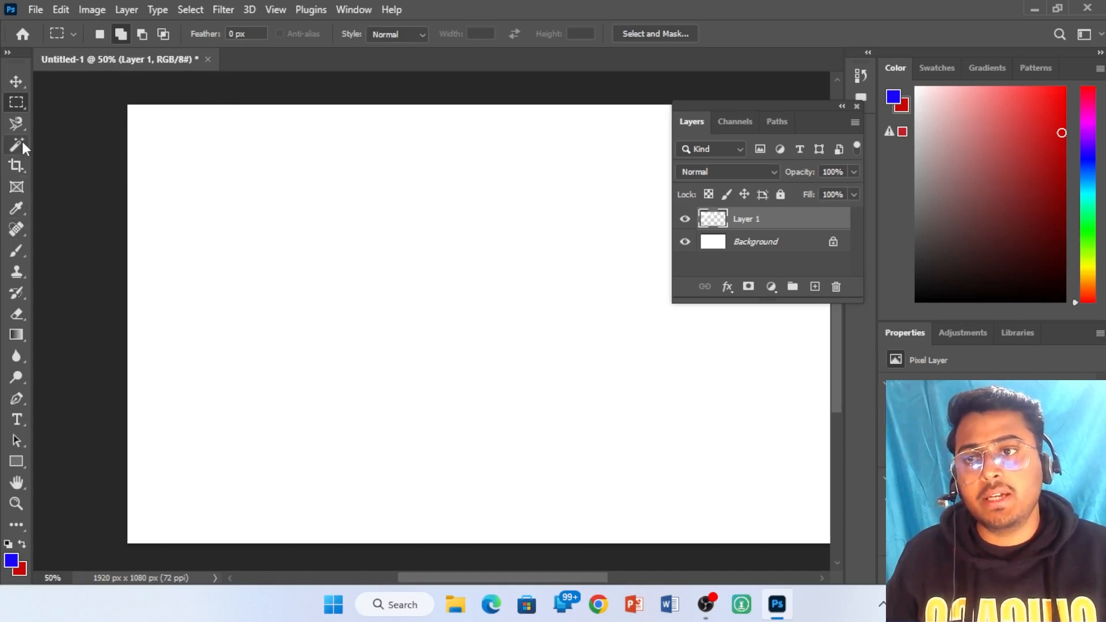
left_click(22, 143)
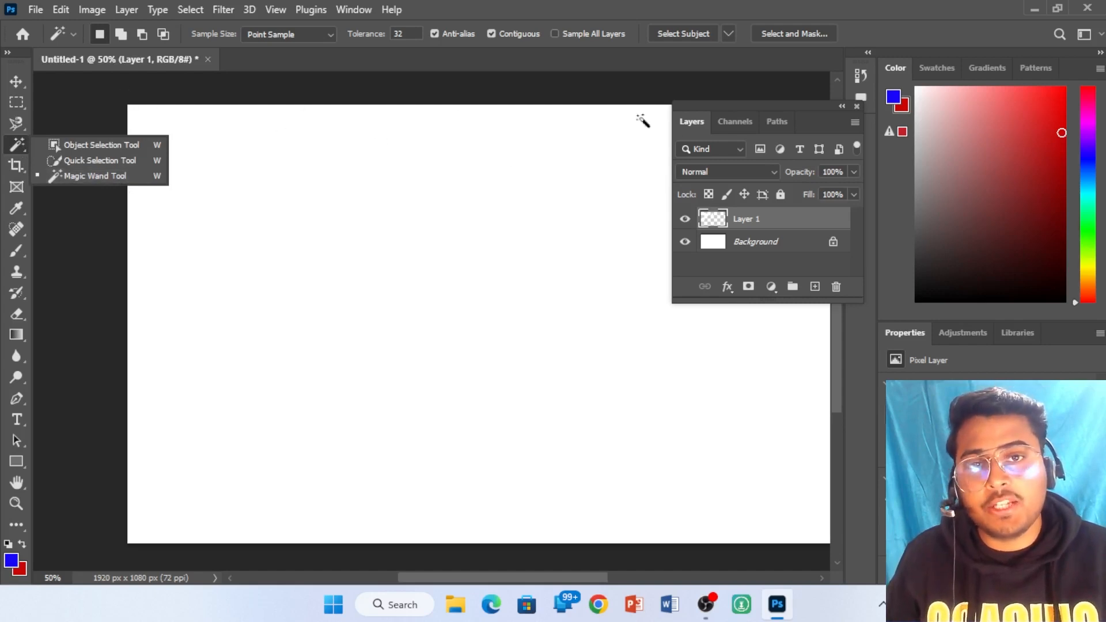
left_click(742, 223)
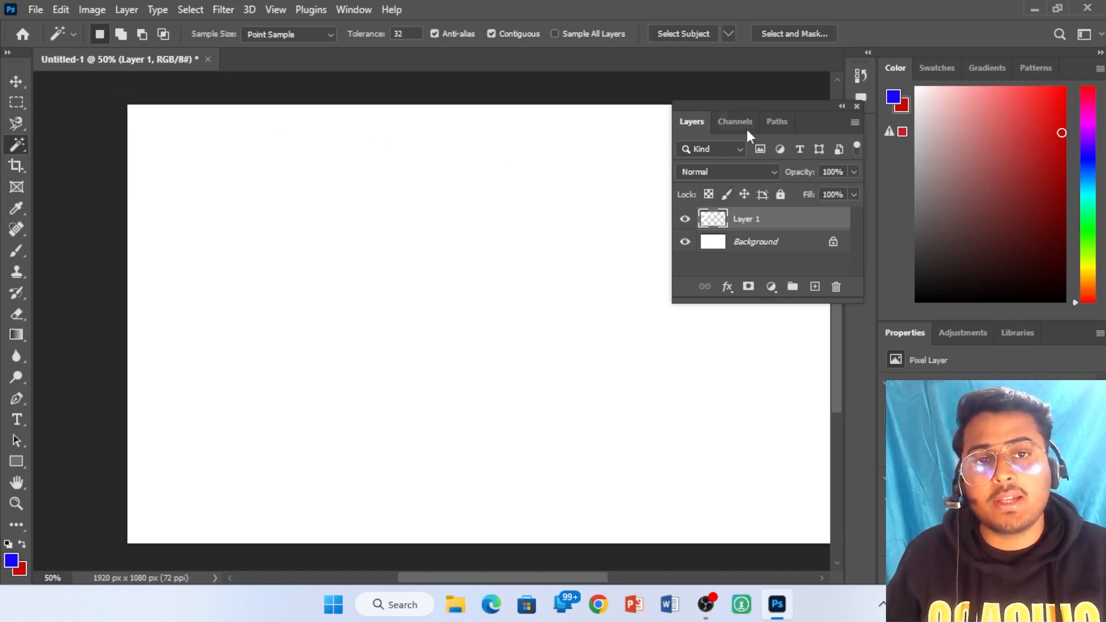
left_click_drag(790, 108, 731, 81)
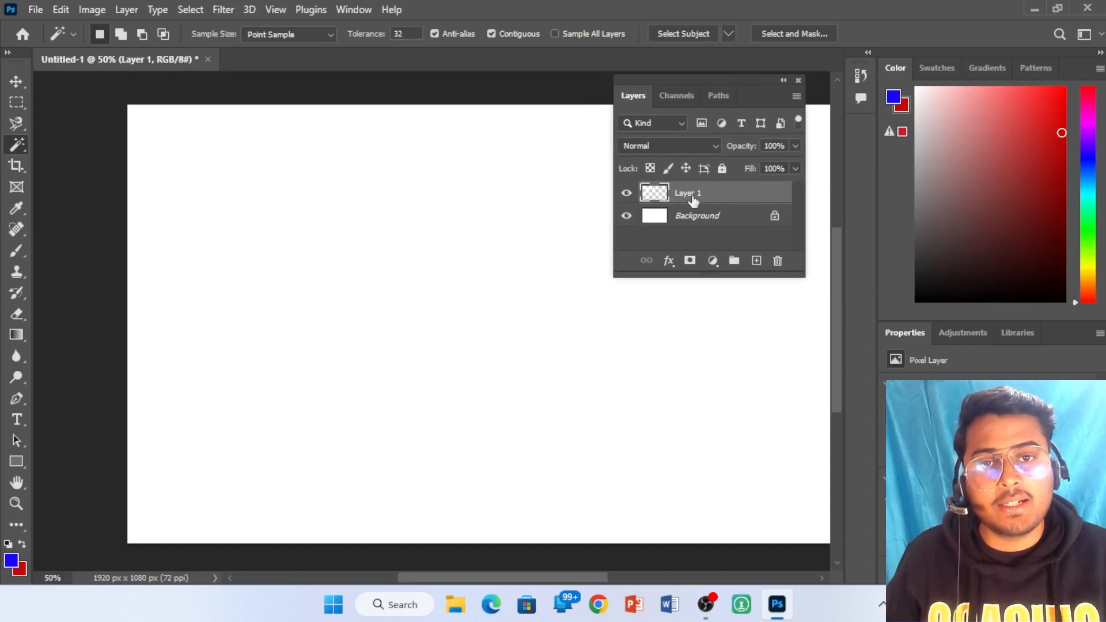
Step: Add a new empty layer above Layer 1 and delete it again
left_click(757, 262)
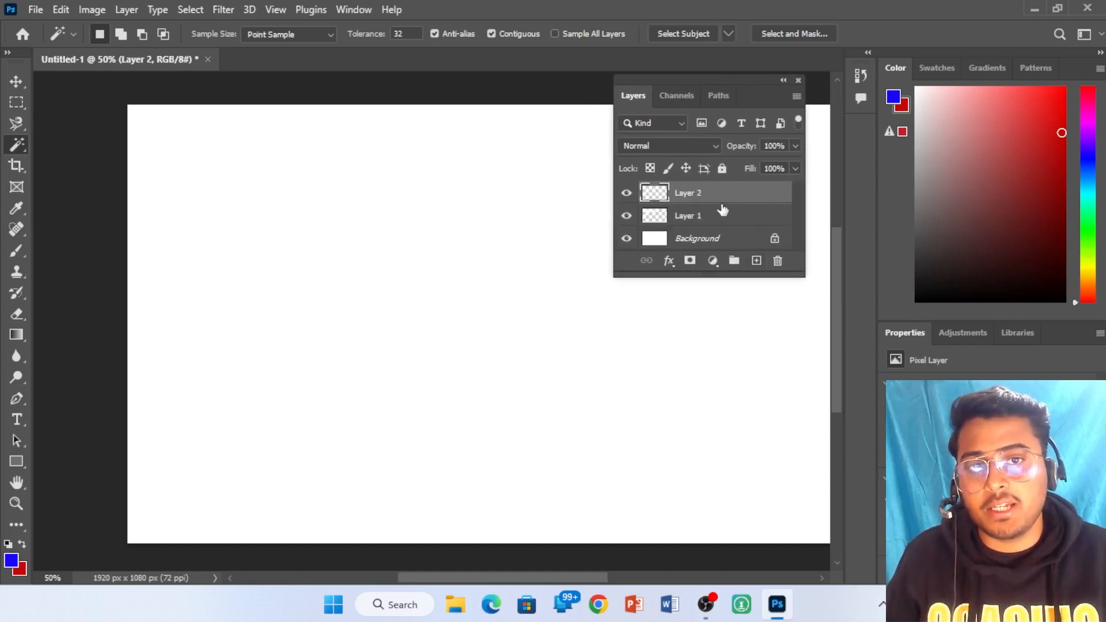
left_click(778, 262)
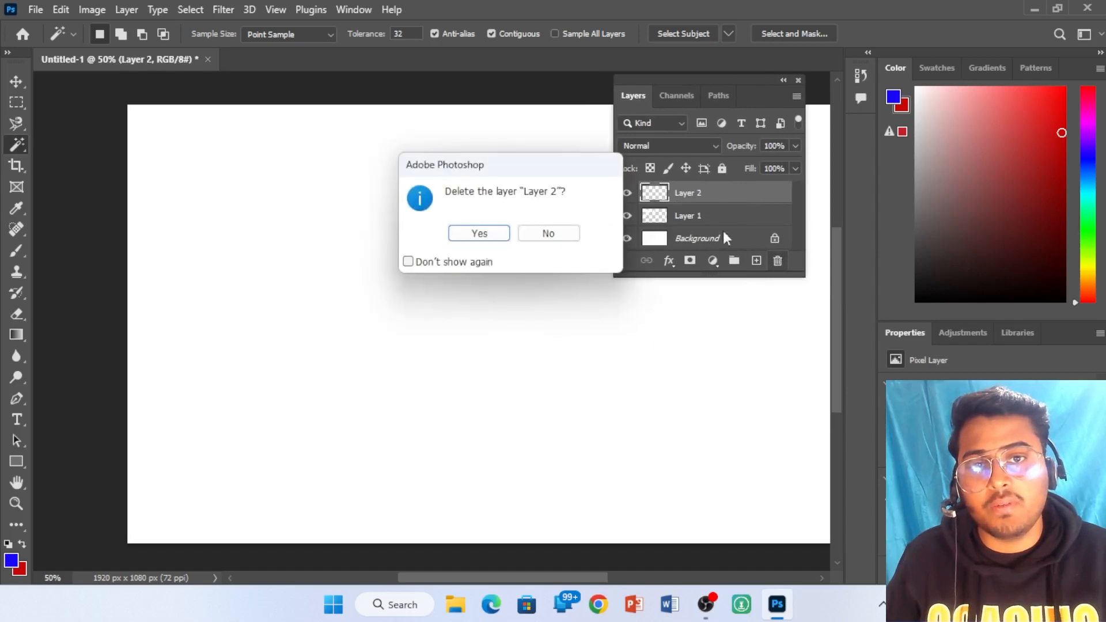
left_click(499, 235)
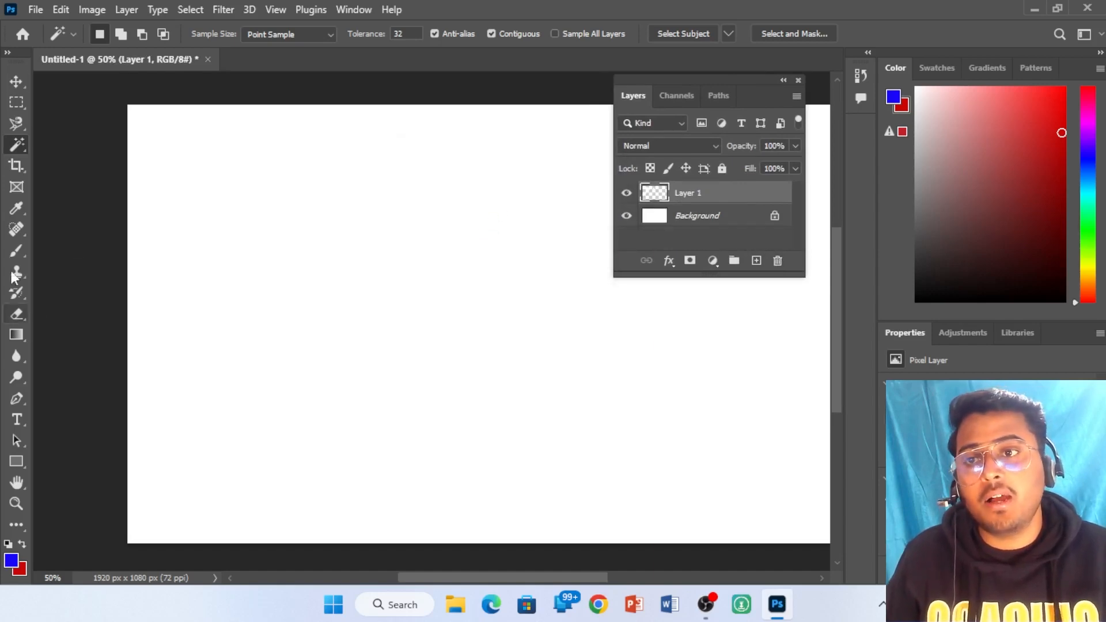
Step: Make four separate rectangular marquee selections in a two-by-two arrangement on Layer 1 and fill them with the blue foreground colour
left_click(16, 104)
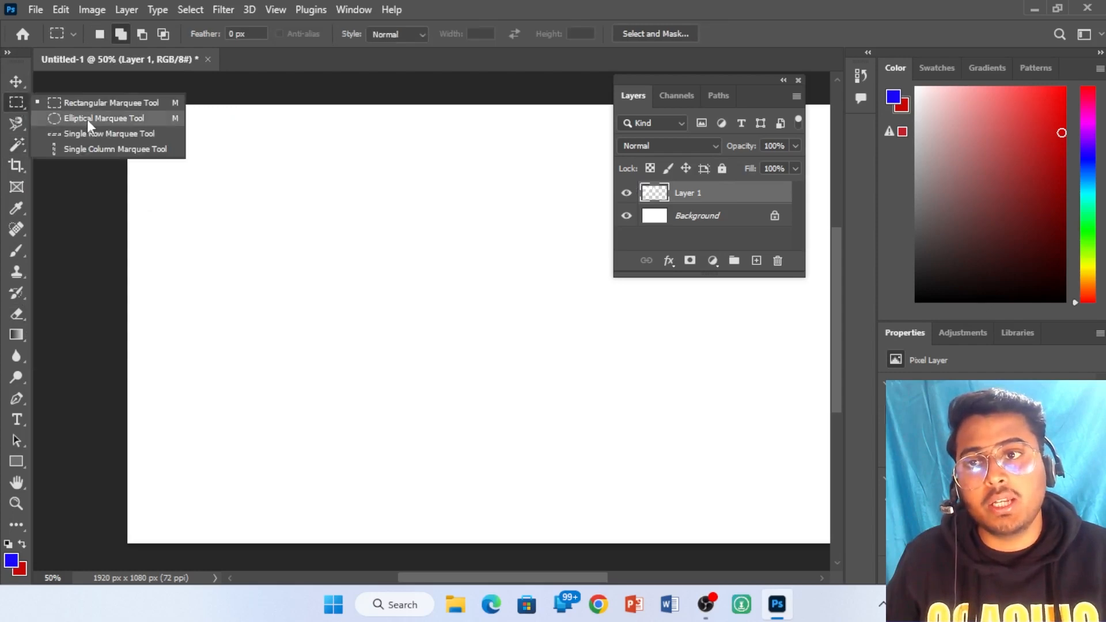
left_click(79, 102)
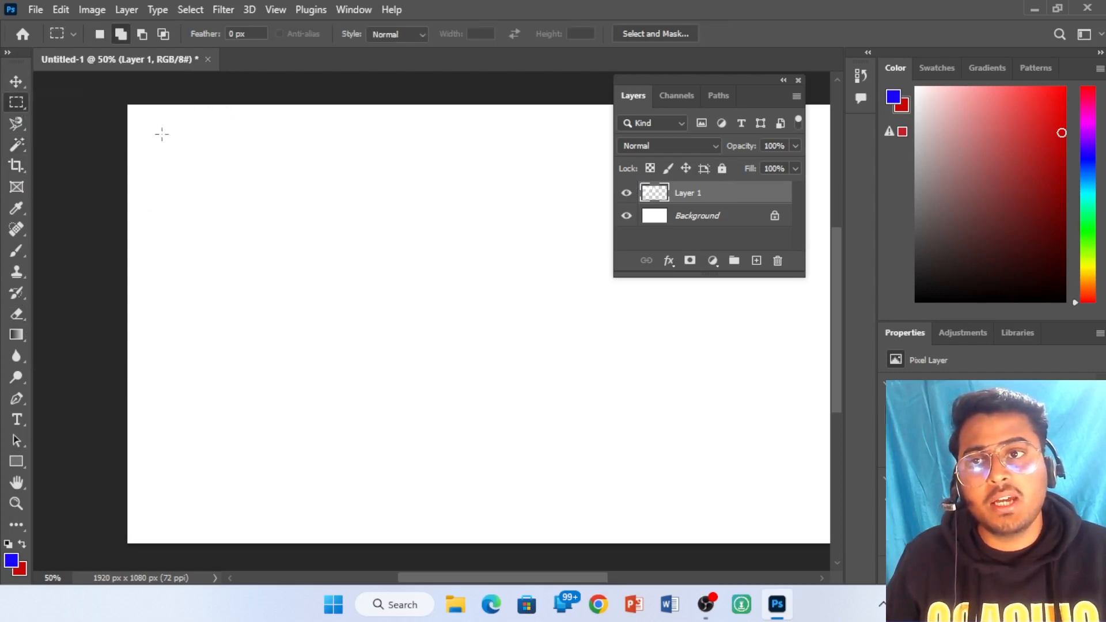
left_click_drag(156, 132, 259, 215)
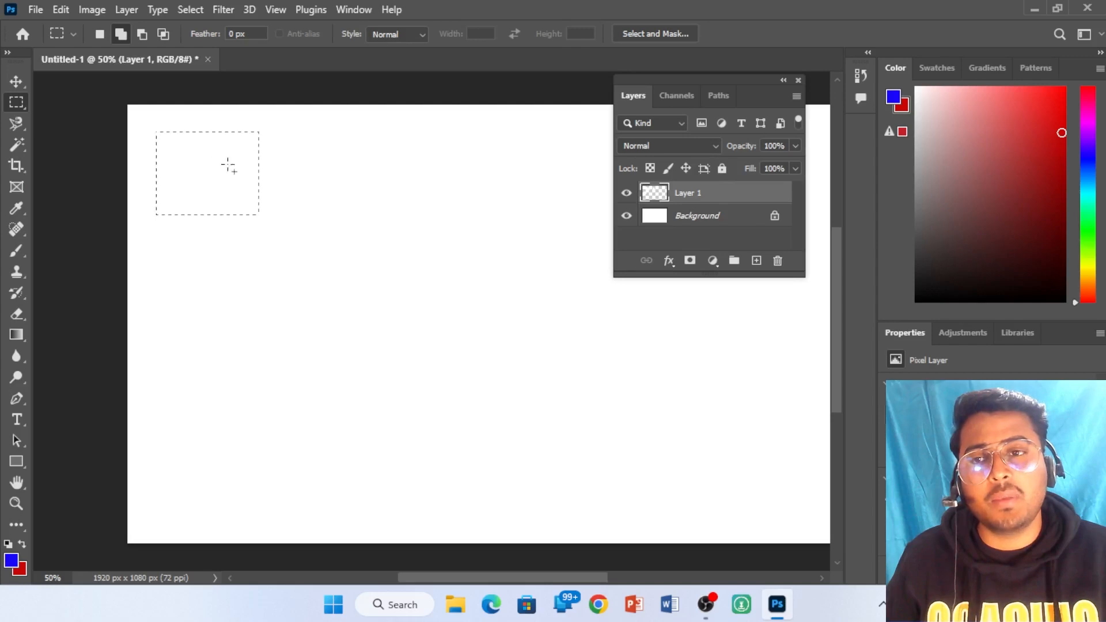
left_click(120, 35)
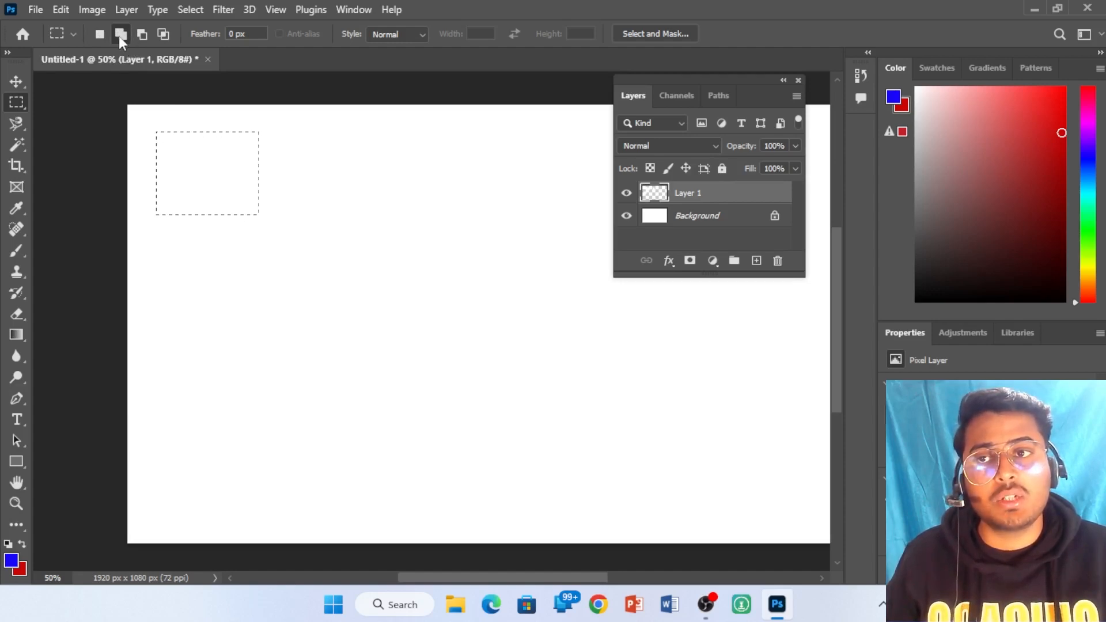
left_click_drag(331, 134, 426, 209)
left_click_drag(155, 251, 276, 351)
left_click_drag(328, 252, 467, 346)
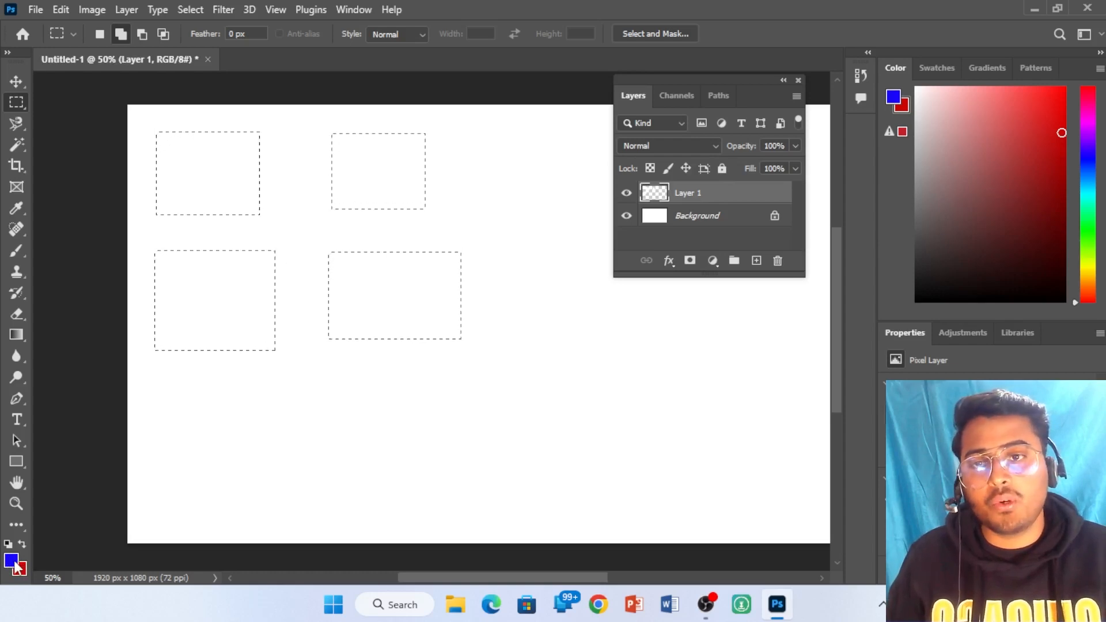
key("alt+BackSpace")
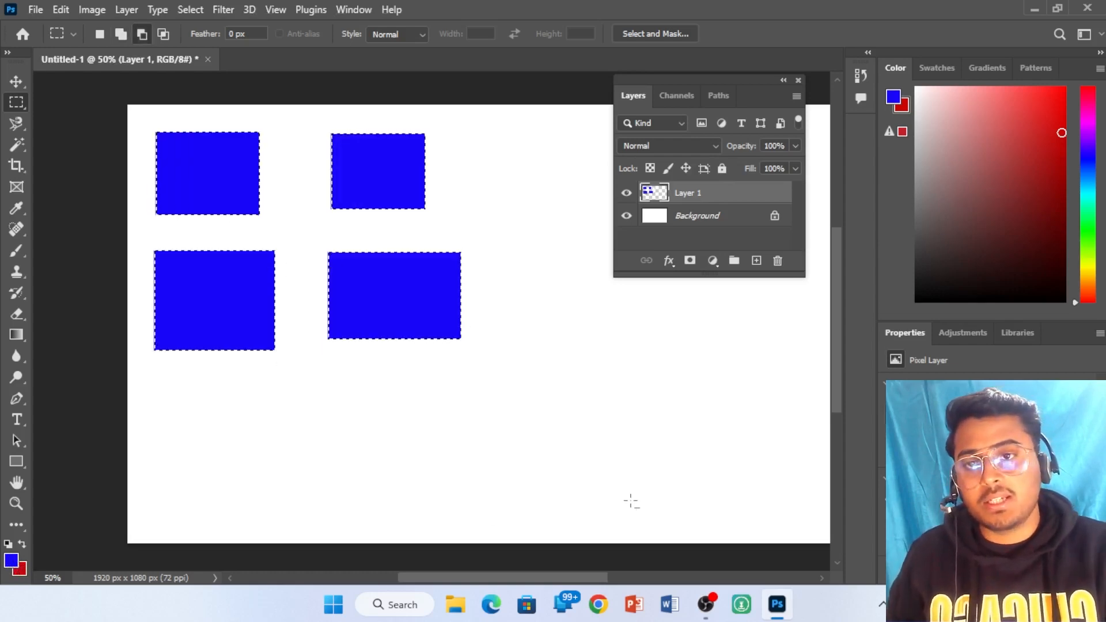
Step: Make four roughly circular selections around the blue rectangles with the Elliptical Marquee tool in add-to-selection mode
right_click(17, 102)
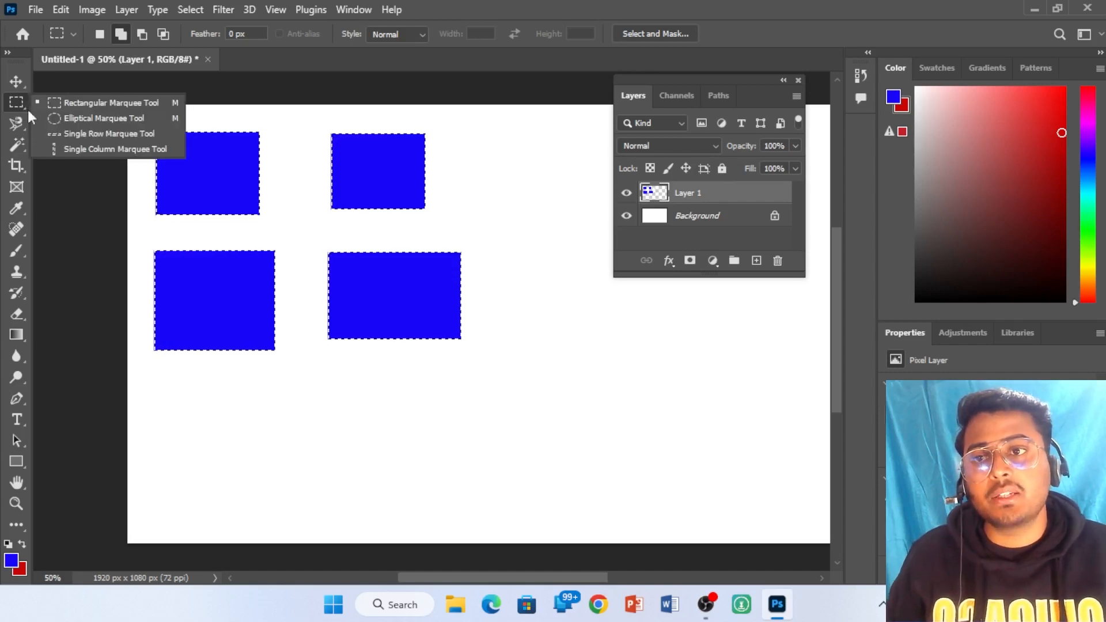
left_click(81, 118)
left_click_drag(221, 398, 313, 488)
left_click_drag(448, 387, 560, 490)
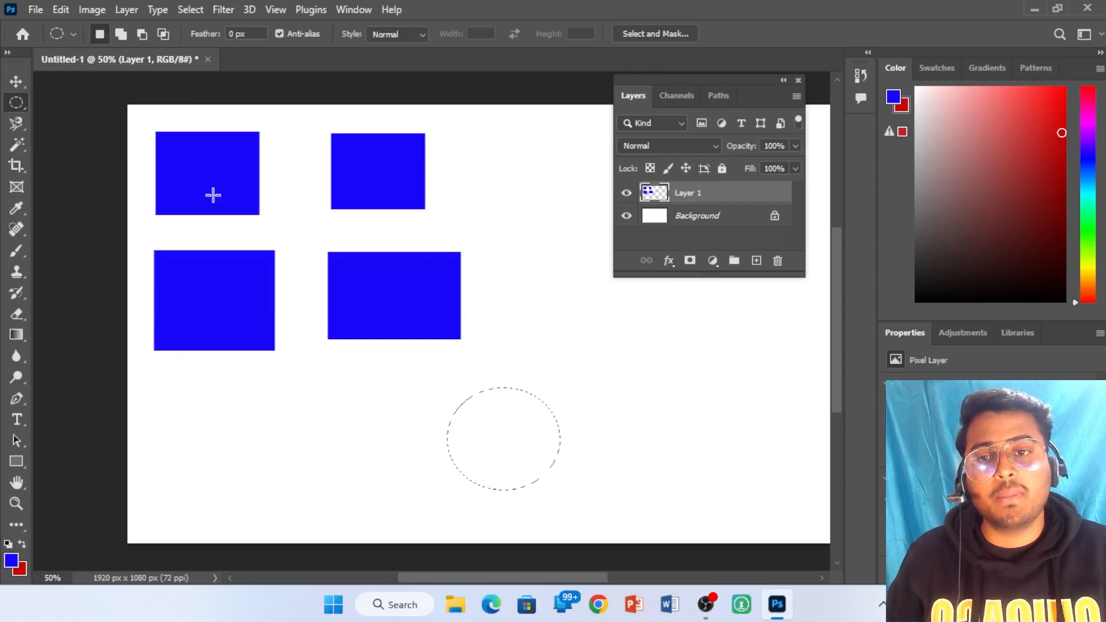
left_click(120, 34)
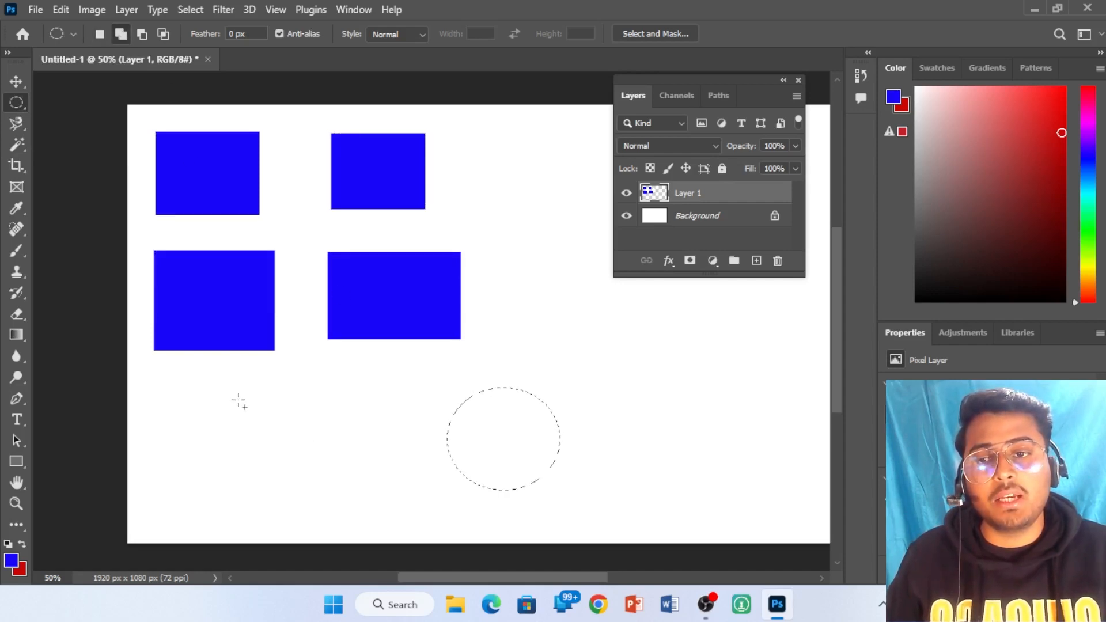
left_click_drag(226, 395, 321, 488)
left_click_drag(677, 358, 787, 467)
left_click_drag(506, 186, 593, 280)
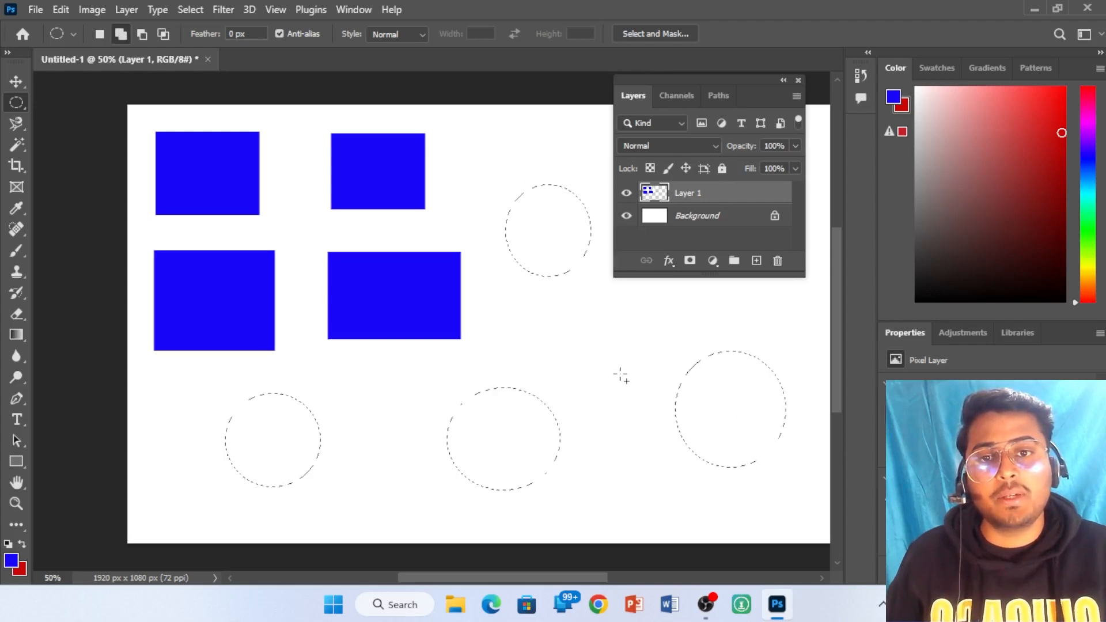
Step: Set the foreground colour to red #fa0707 and fill the four circular selections with it
left_click(11, 560)
left_click_drag(563, 161, 570, 111)
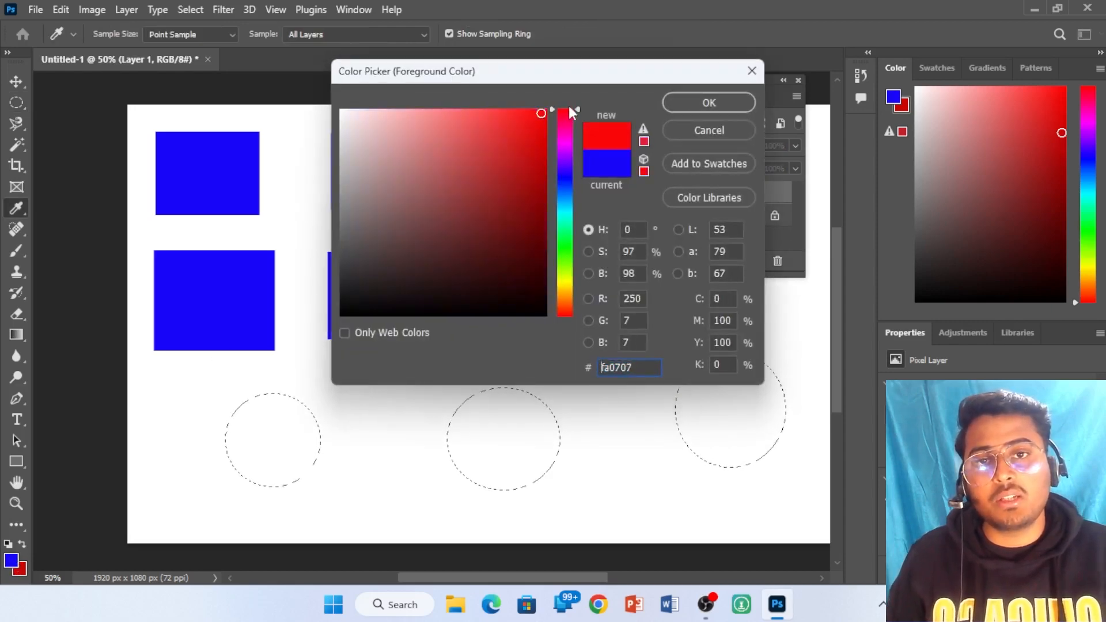
left_click(719, 104)
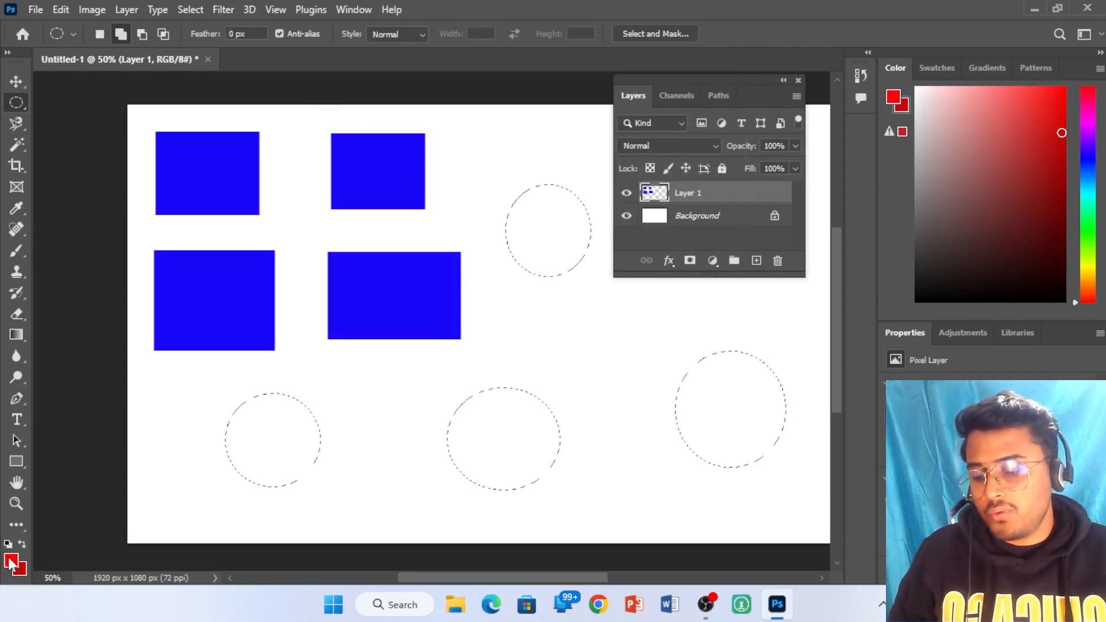
key("alt+BackSpace")
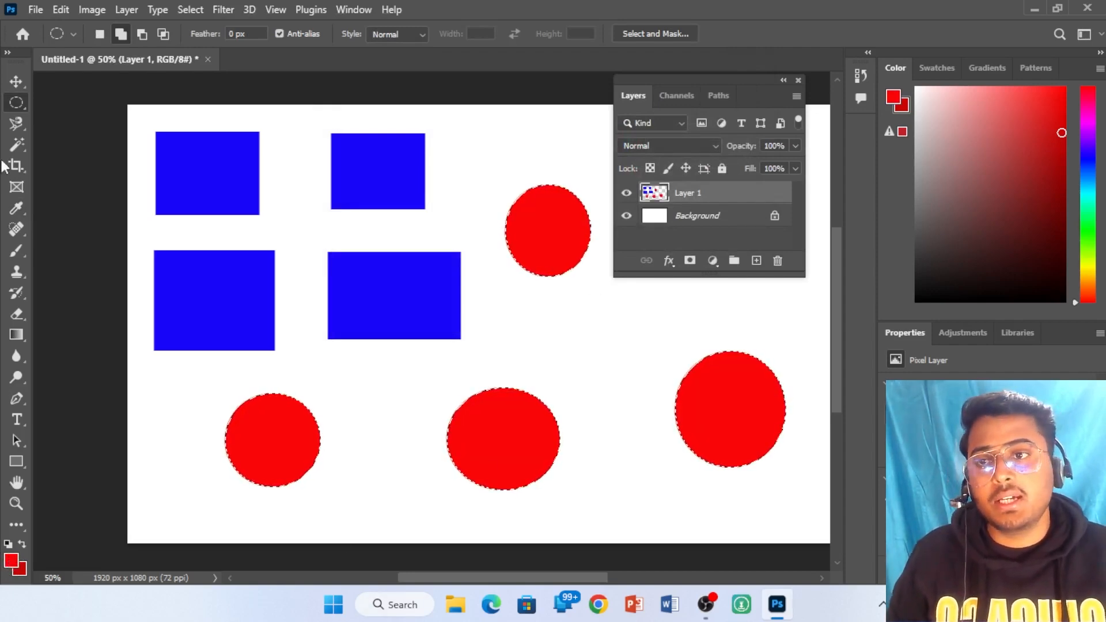
Step: Add three rectangular marquee areas to the circle selection in the empty spaces, the lower-middle one about 218 by 138 px
right_click(17, 103)
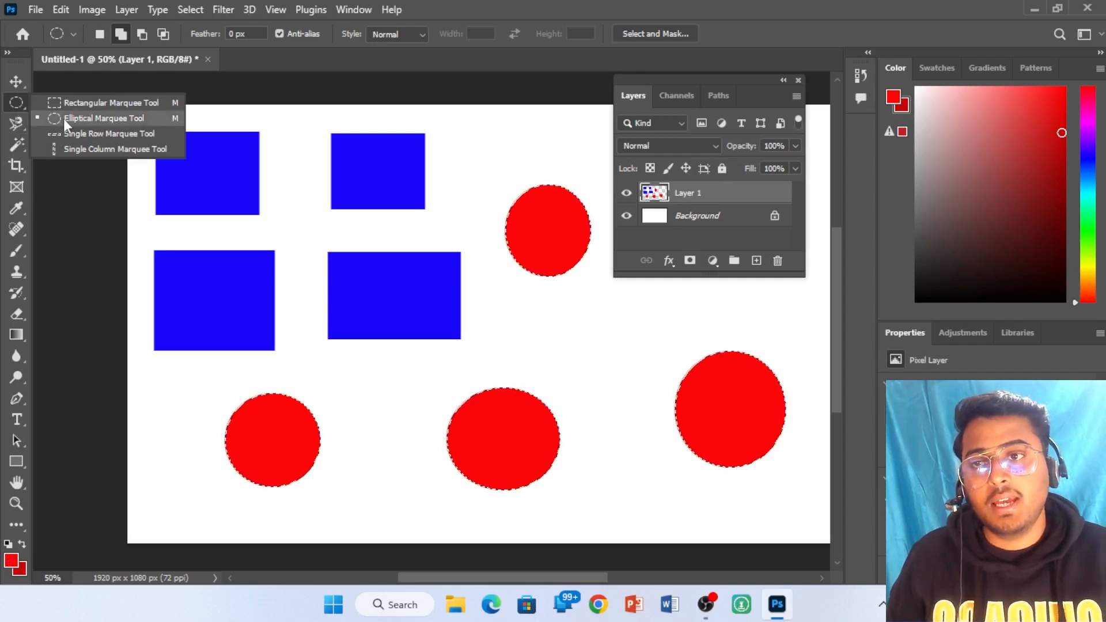
left_click(89, 102)
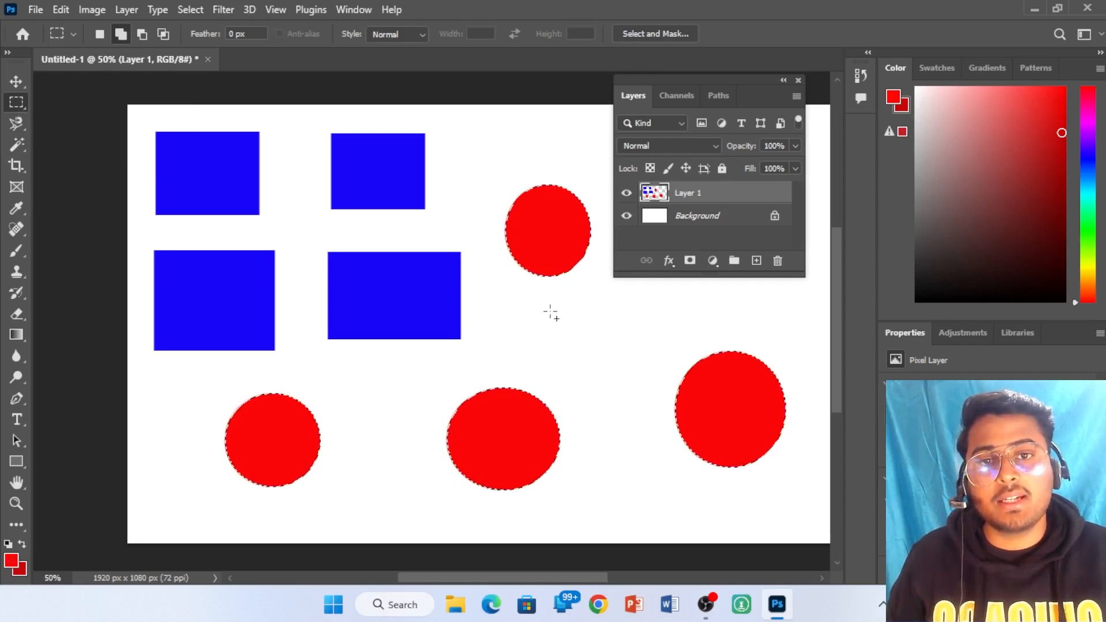
left_click_drag(548, 304, 643, 365)
left_click_drag(344, 471, 412, 525)
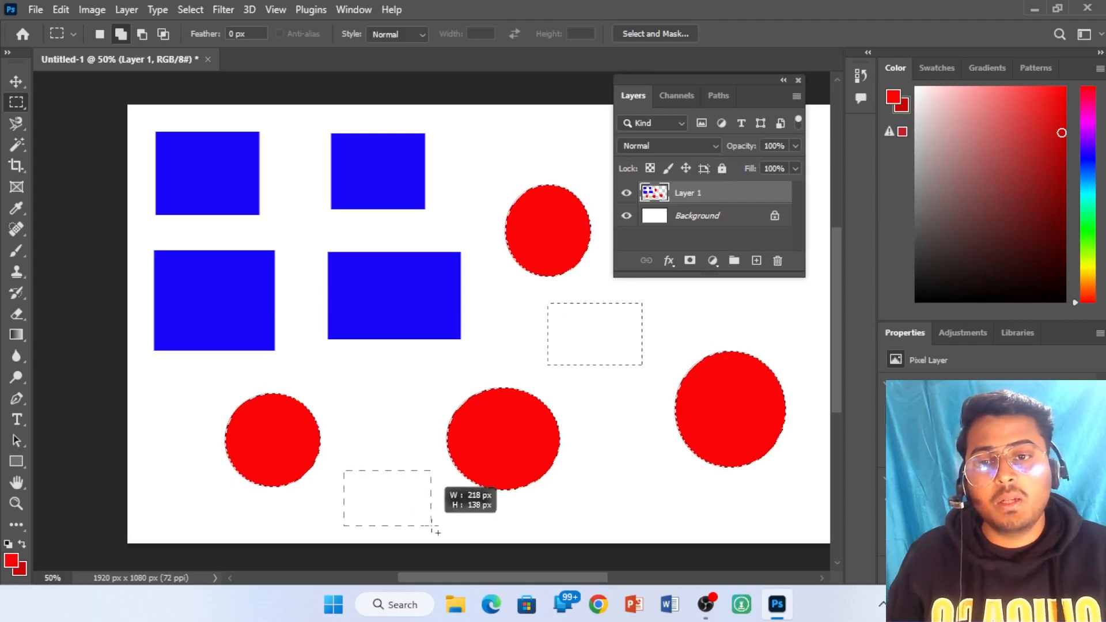
left_click_drag(139, 383, 195, 432)
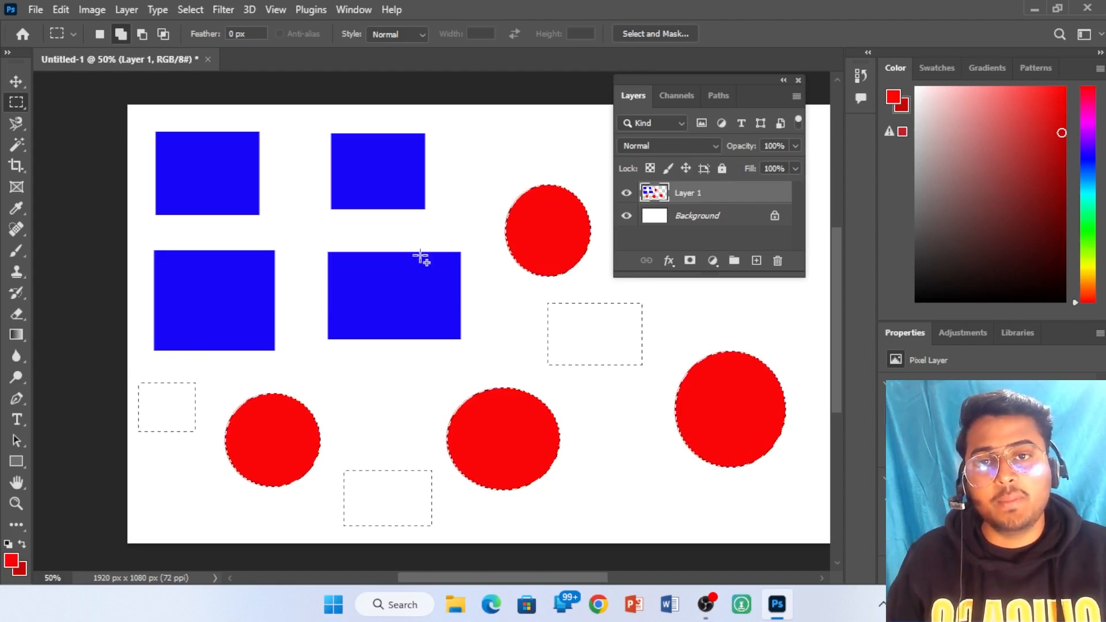
Step: Set the foreground colour to bright green #46fa07
left_click(12, 562)
left_click_drag(565, 247, 563, 256)
left_click(710, 98)
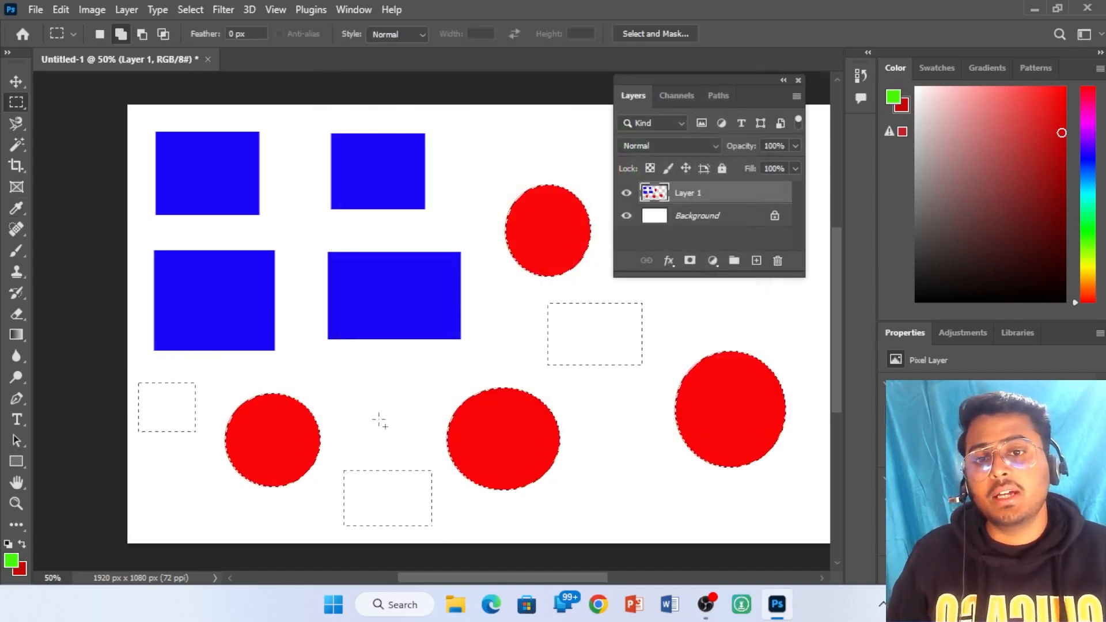
Step: Try filling the combined circle and rectangle selection with green, and undo the fill and the three added rectangles
key("alt+BackSpace")
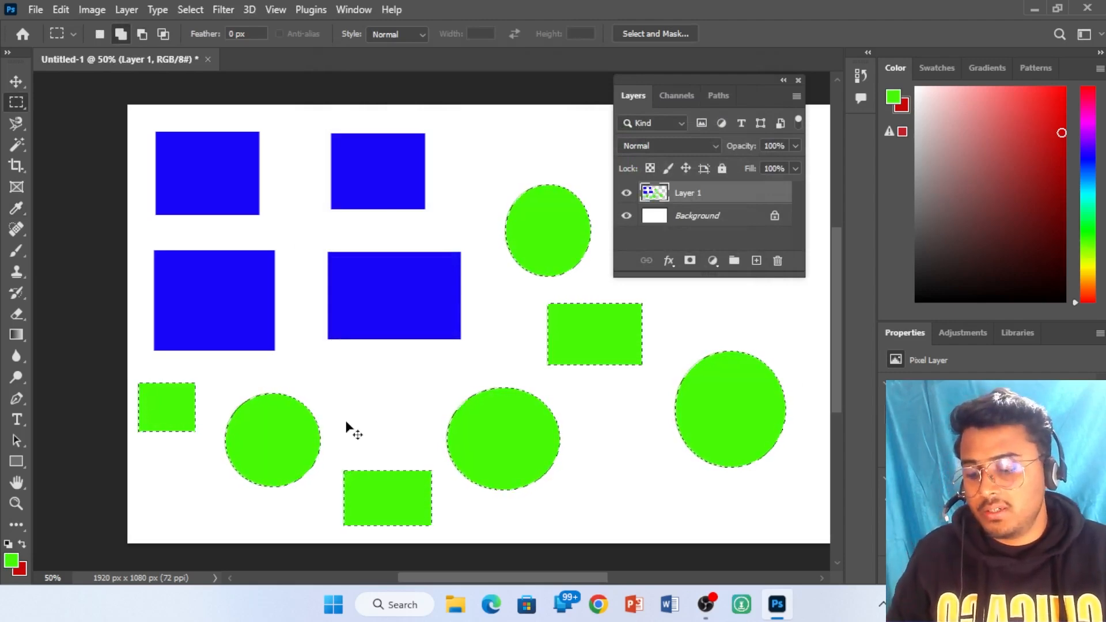
key("ctrl+z")
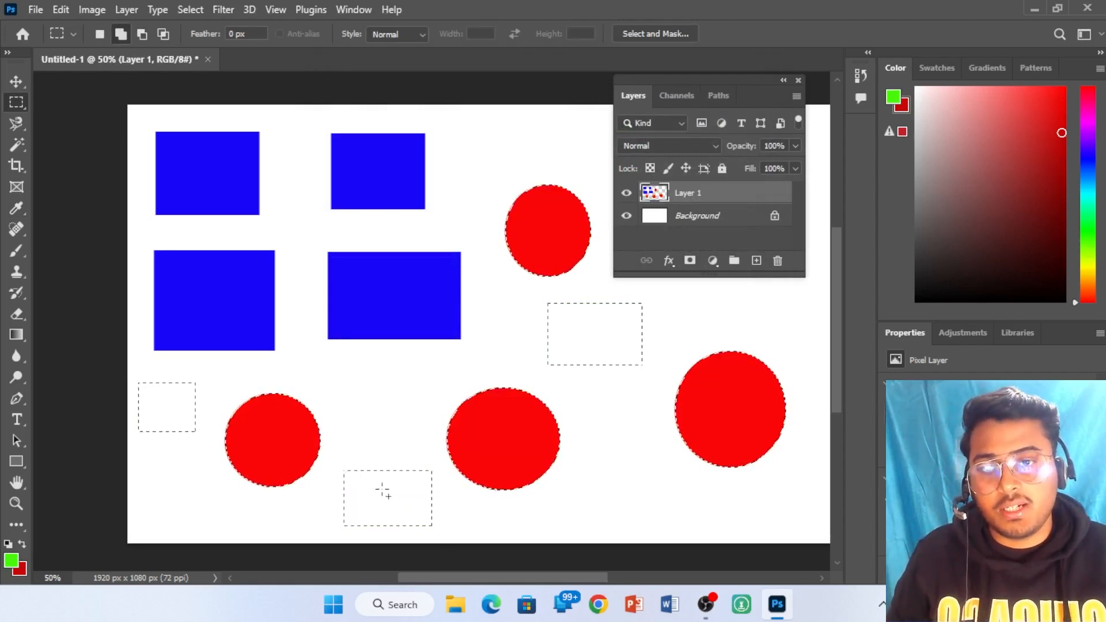
key("ctrl+z")
key("ctrl+z")
key("ctrl+z")
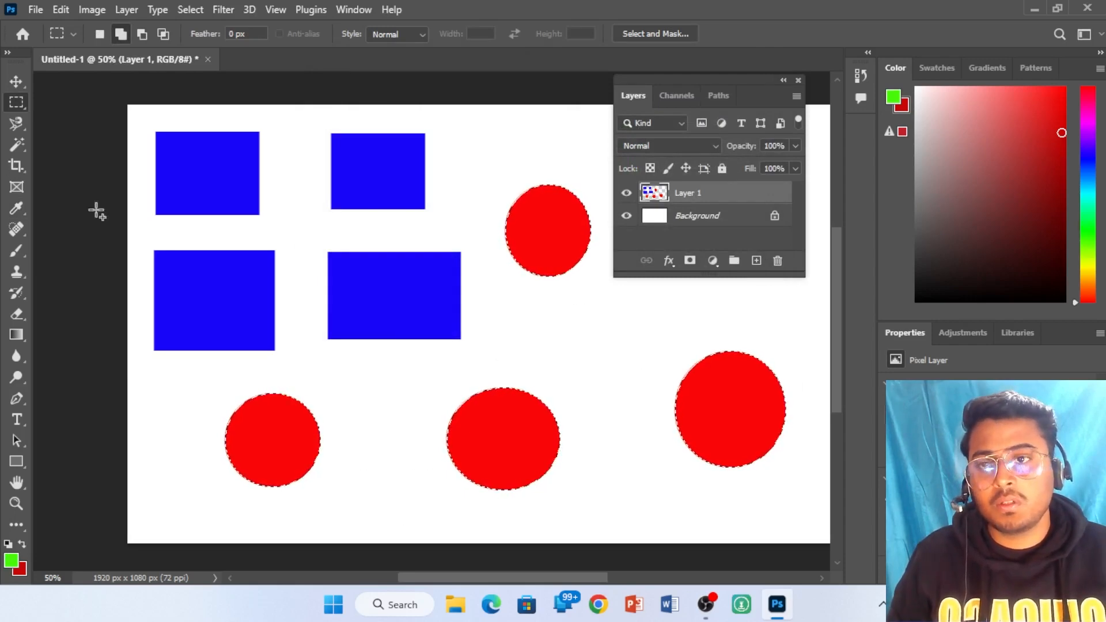
Step: Switch to the Move tool and clear the selection around the four red circles
key("v")
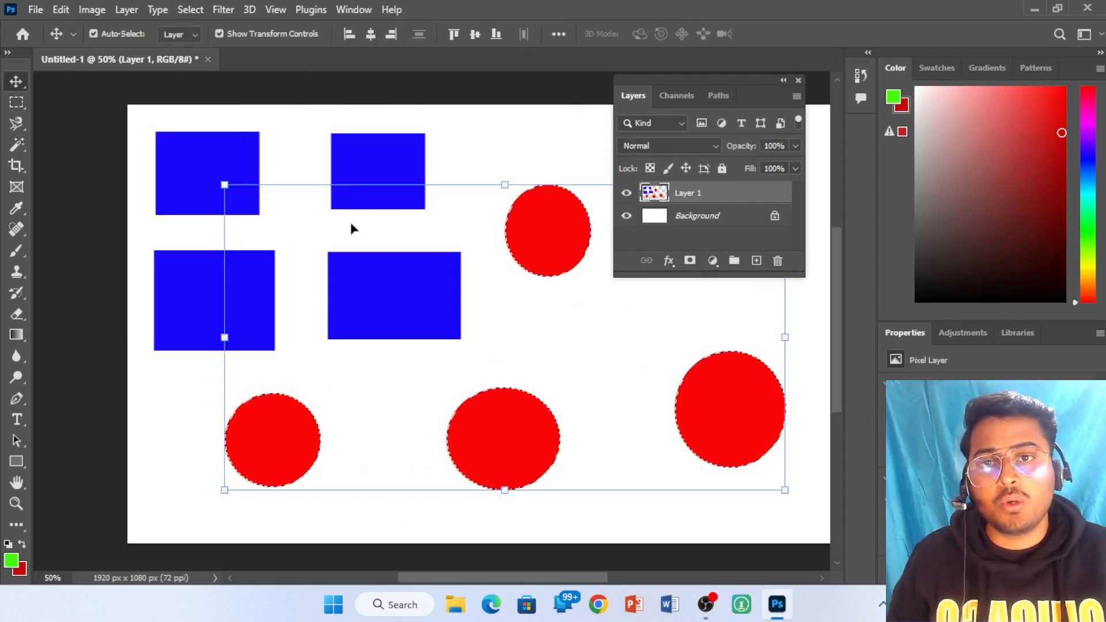
left_click(598, 333)
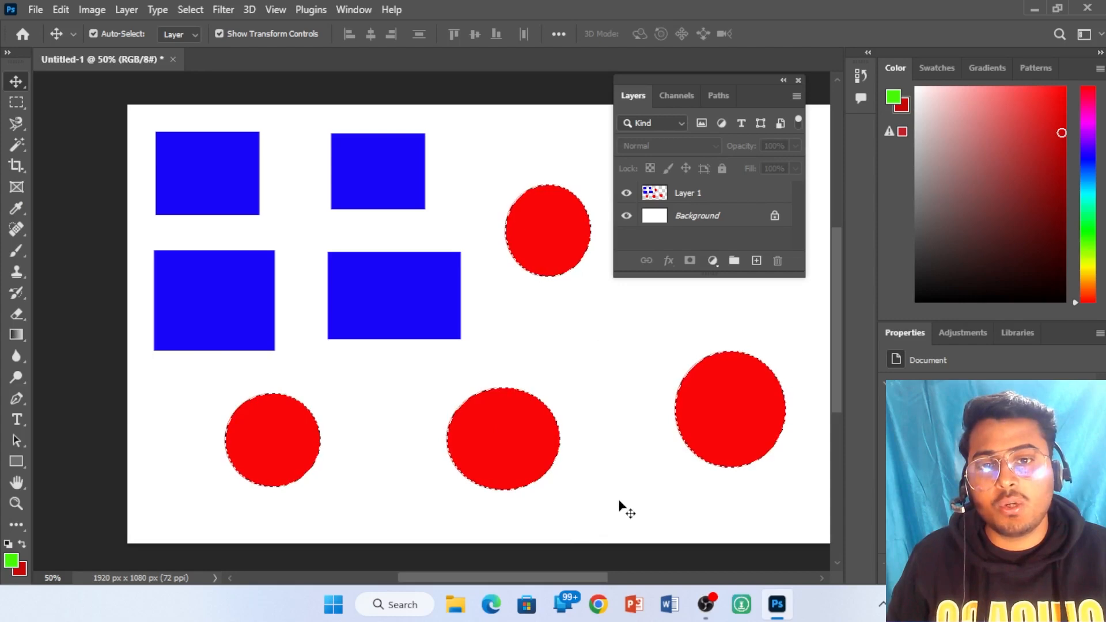
key("ctrl+d")
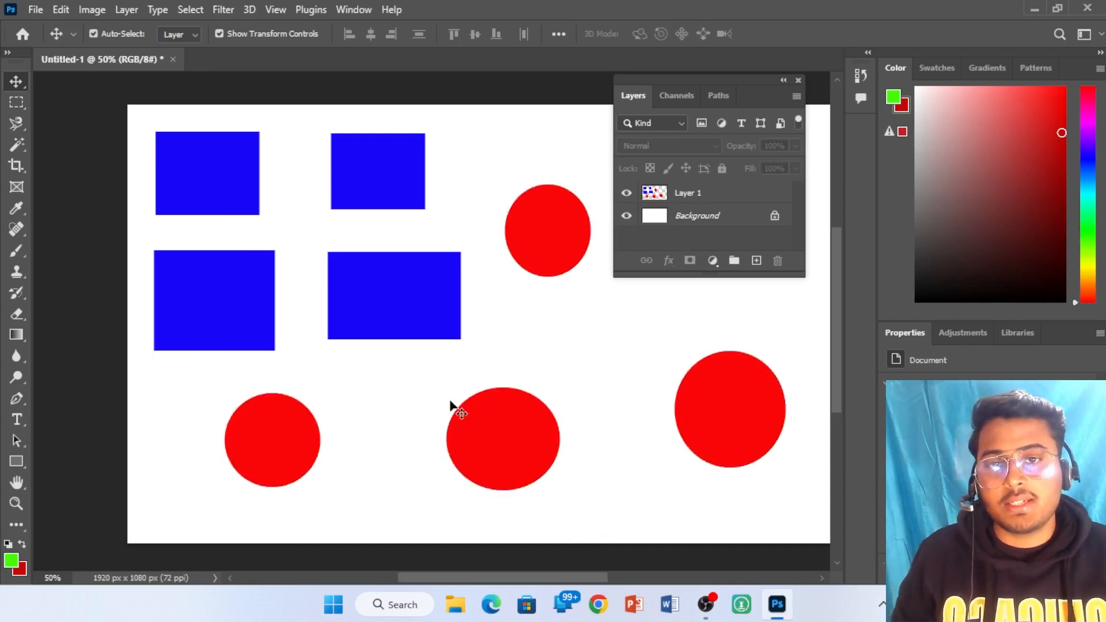
Step: Make three small rectangular marquee selections in the empty spaces beside and between the red circles
left_click(15, 103)
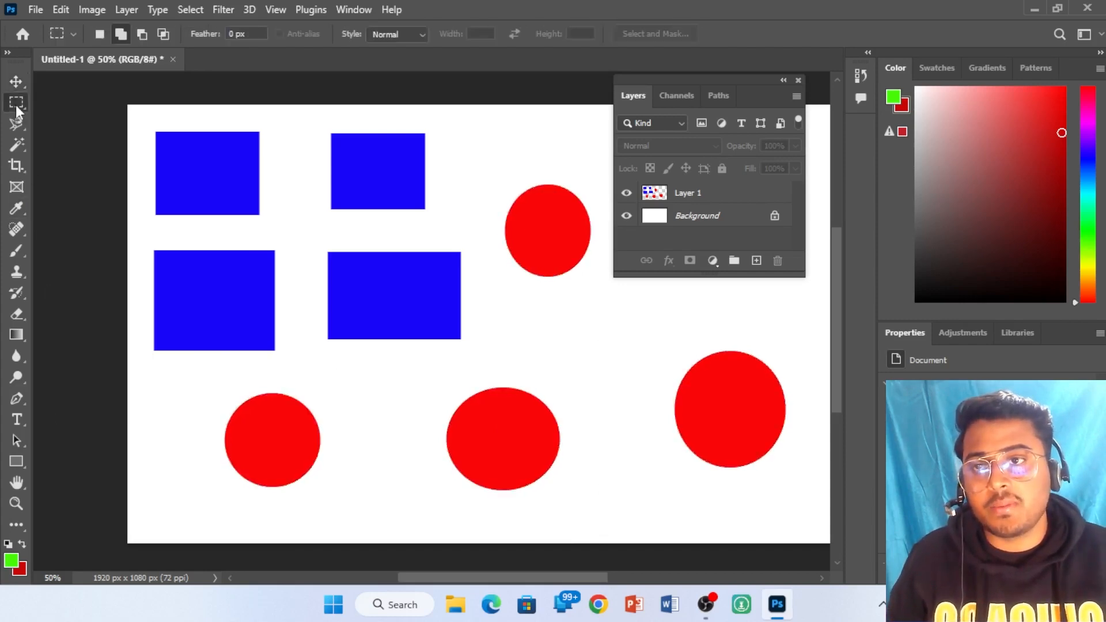
right_click(15, 104)
left_click(86, 103)
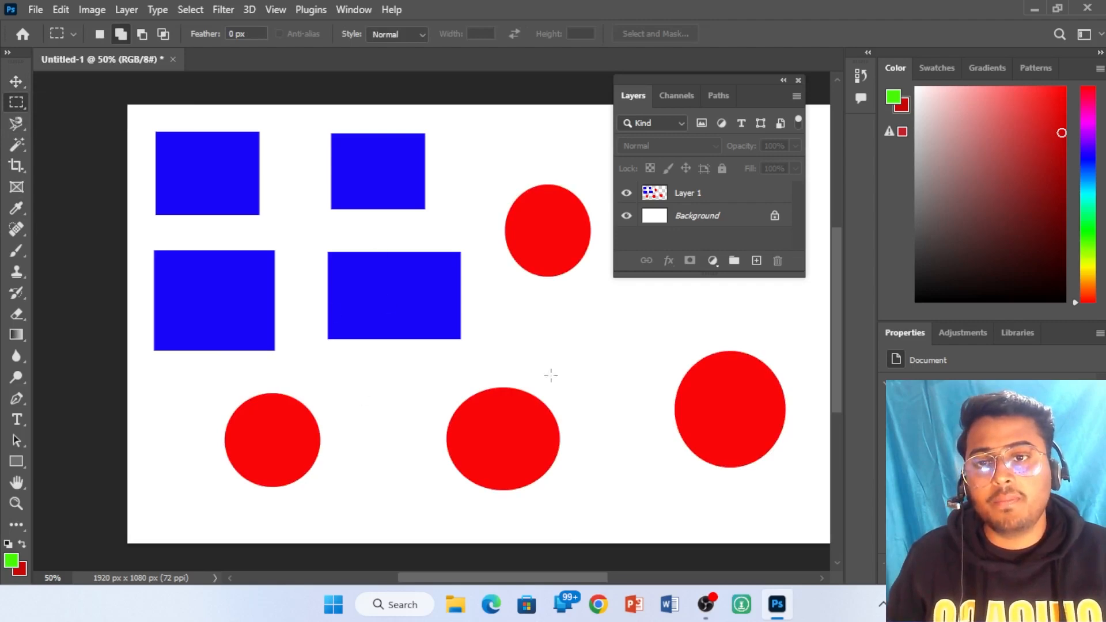
left_click_drag(545, 316, 624, 368)
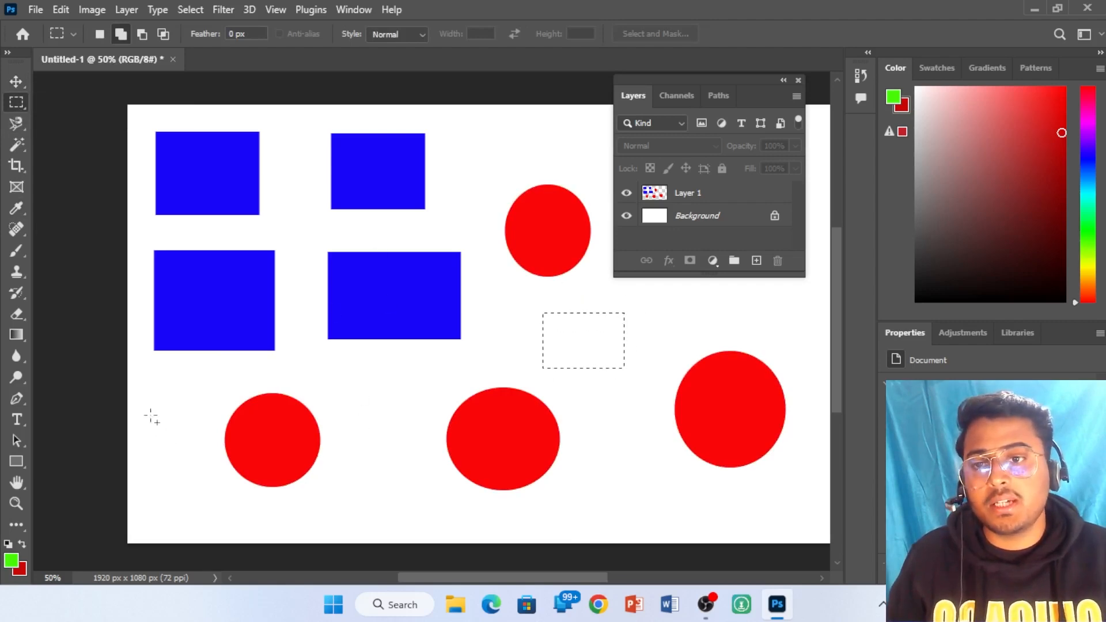
left_click_drag(144, 394, 211, 442)
left_click_drag(379, 481, 457, 530)
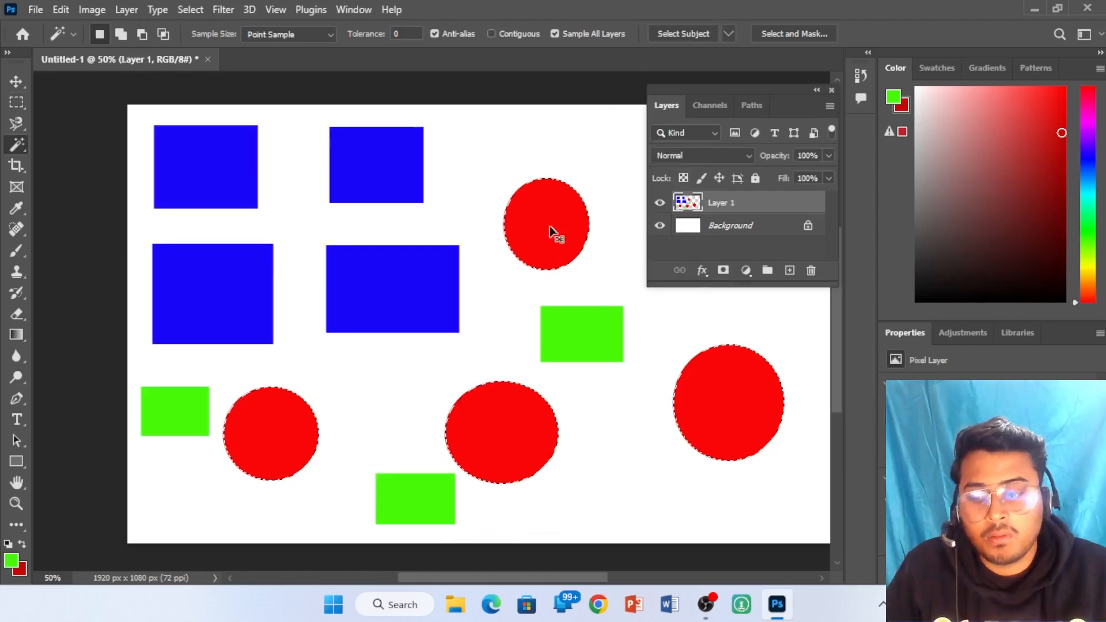
Step: Deselect the red circles and select all four blue rectangles with the Magic Wand tool
key("ctrl+d")
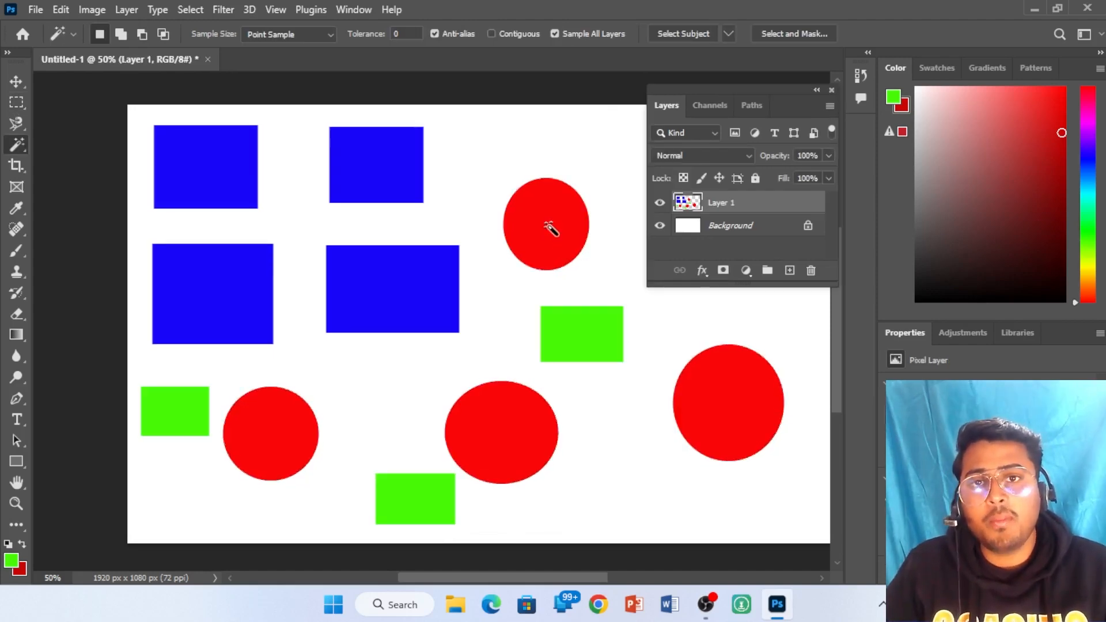
right_click(9, 144)
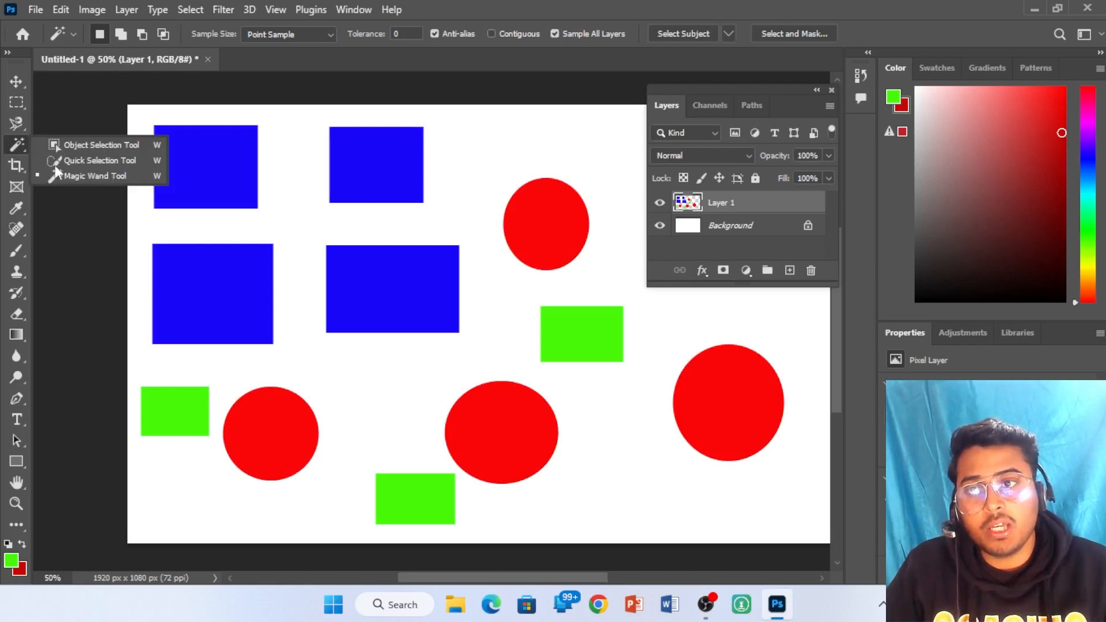
left_click(91, 176)
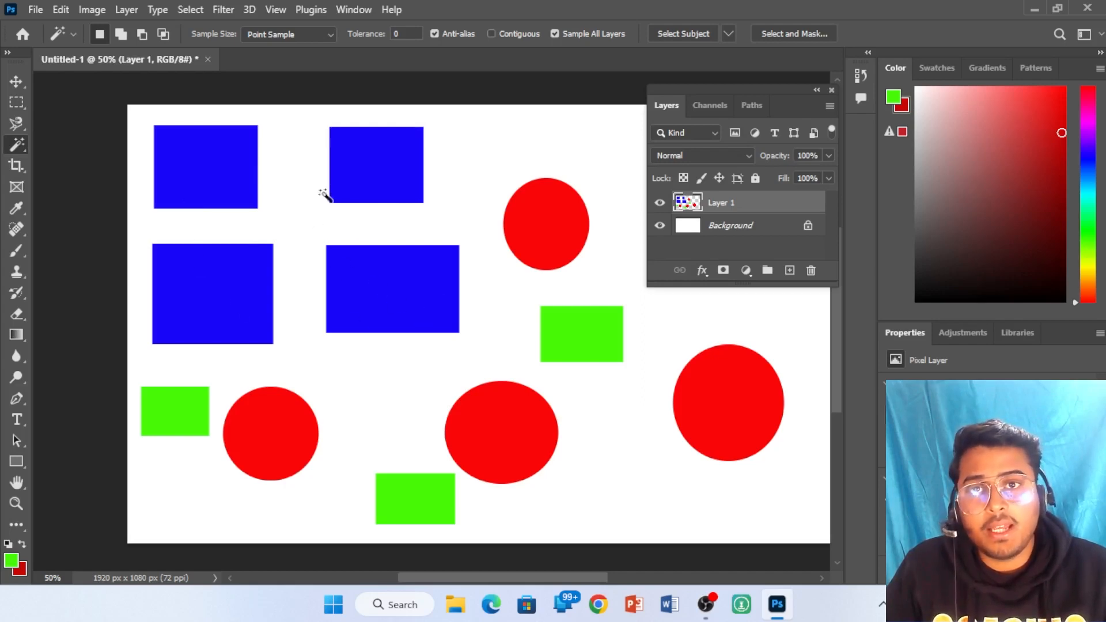
left_click(186, 164)
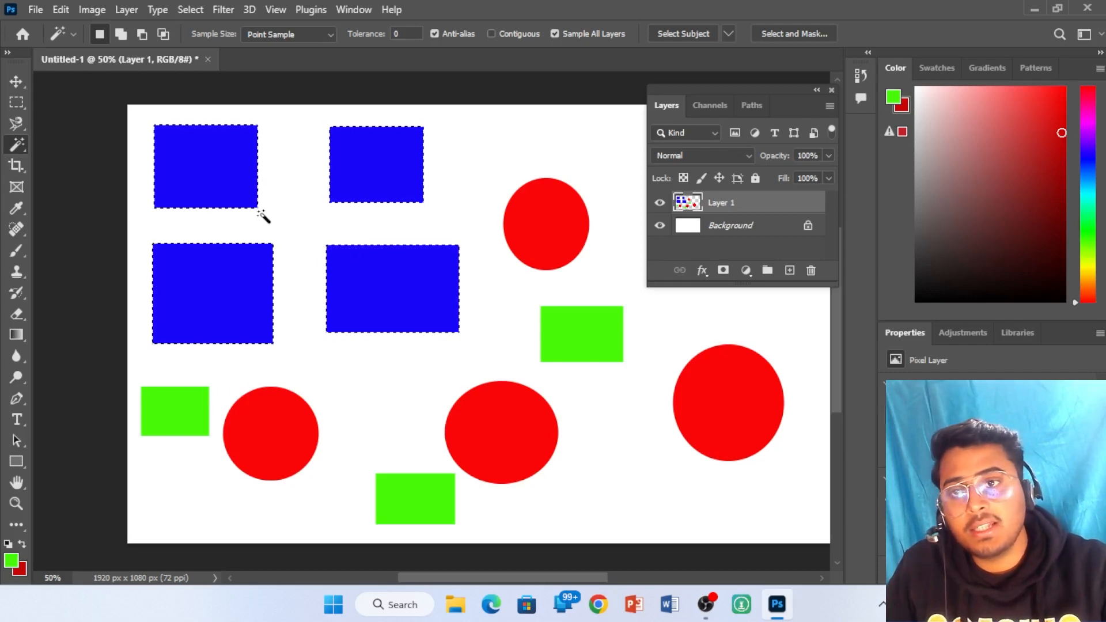
Step: Set the foreground colour to magenta and fill the four selected blue rectangles with it
left_click(10, 560)
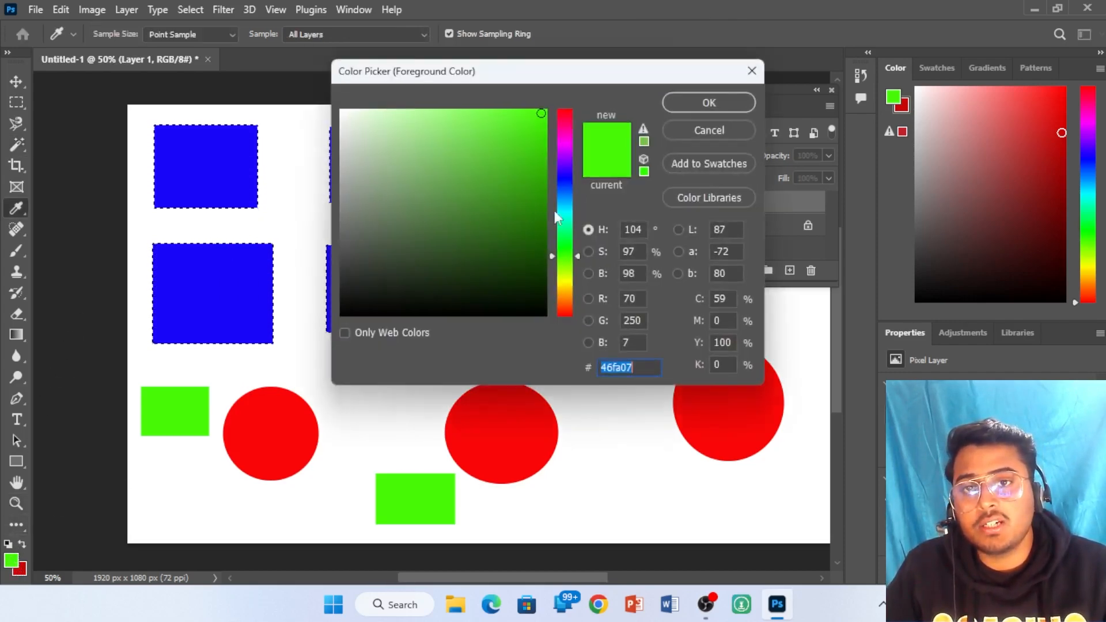
mouse_move(565, 173)
left_mouse_down()
mouse_move(565, 138)
mouse_move(548, 109)
left_mouse_up()
left_click(722, 103)
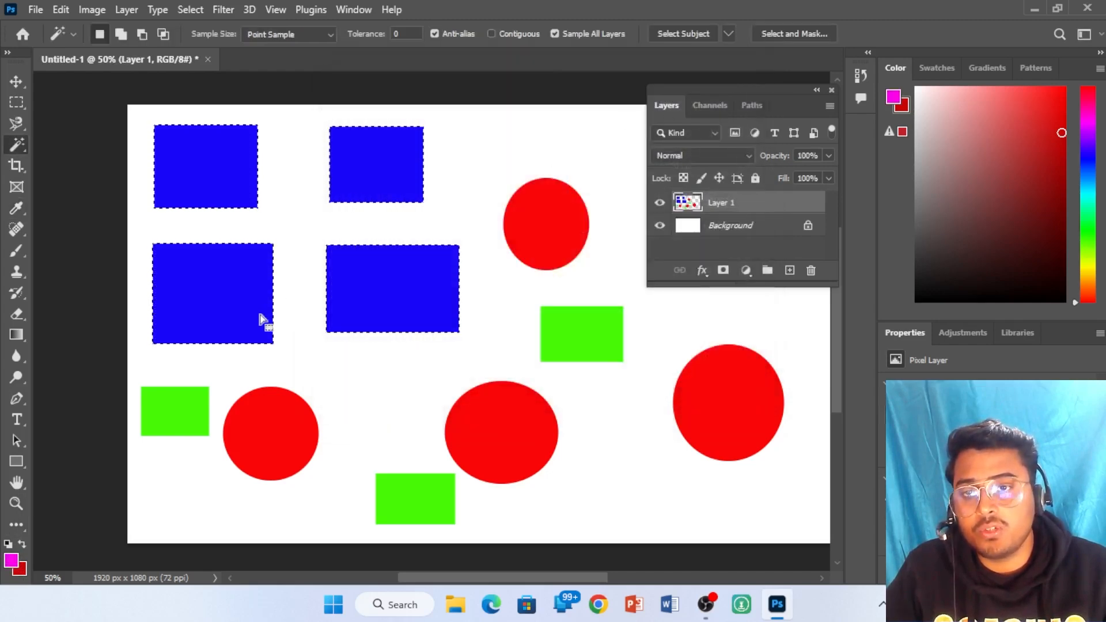
key("alt+BackSpace")
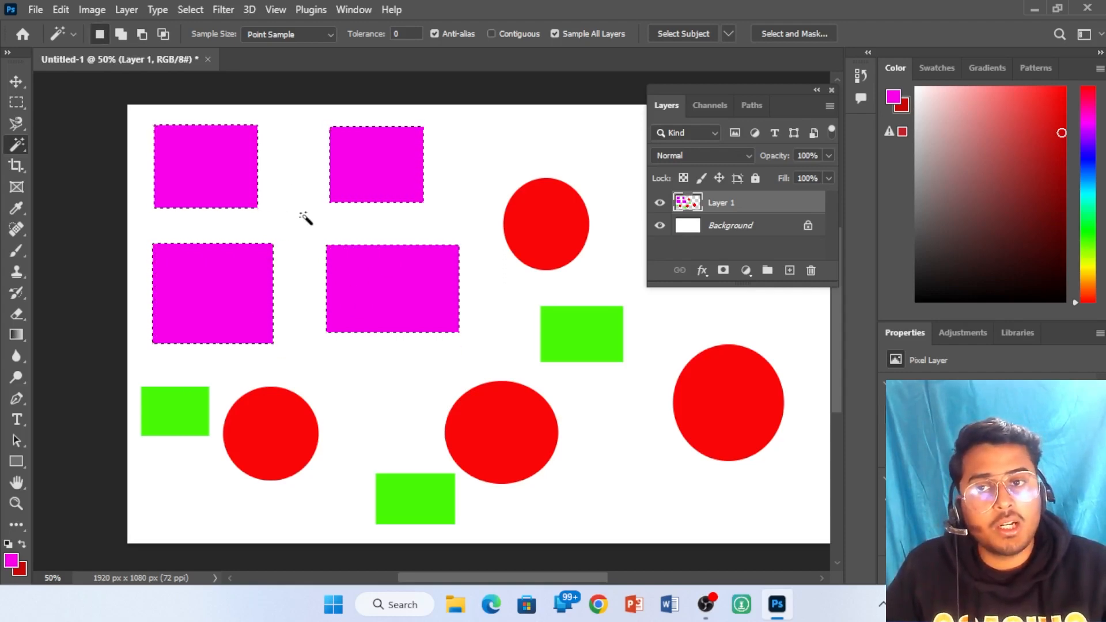
Step: Select all four red circles with the Magic Wand and move them slightly up and to the left together
left_click(559, 233)
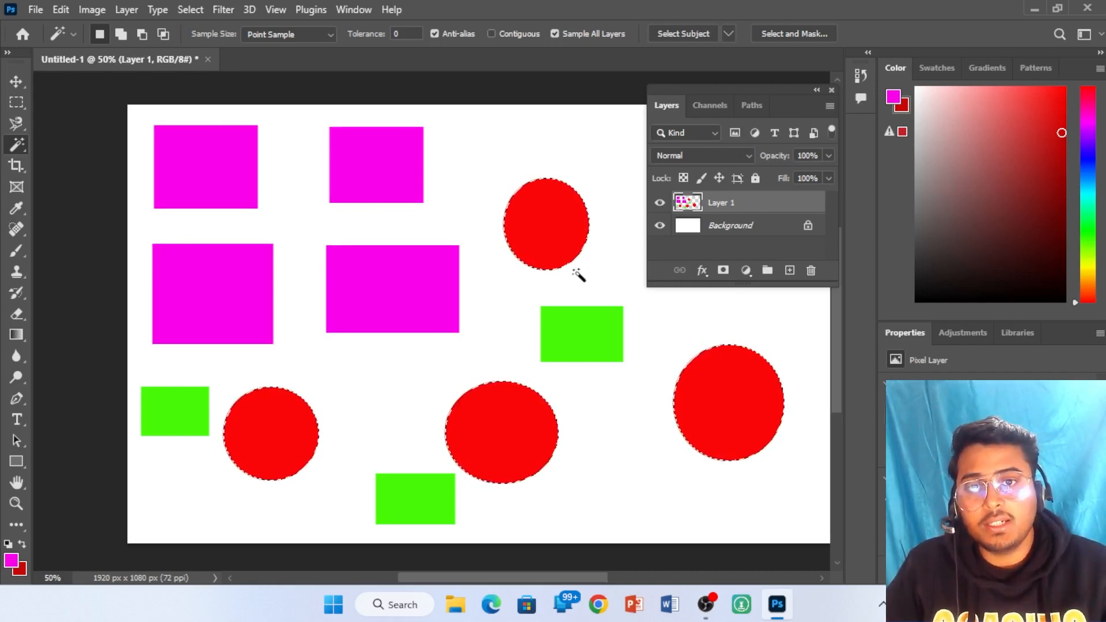
key("v")
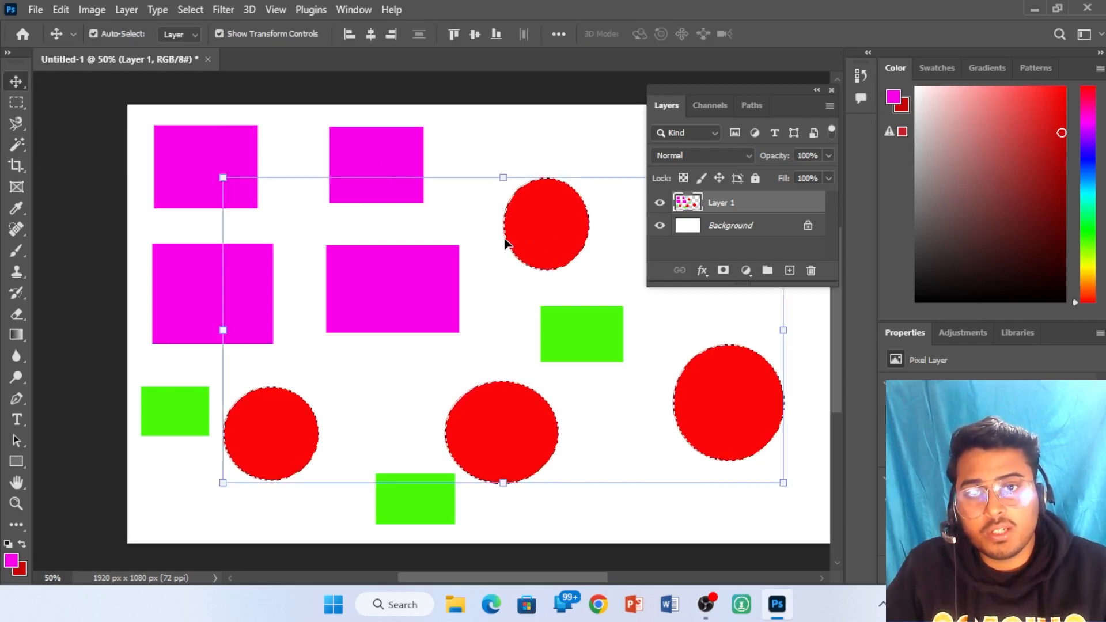
mouse_move(550, 225)
left_mouse_down()
mouse_move(564, 190)
mouse_move(546, 211)
left_mouse_up()
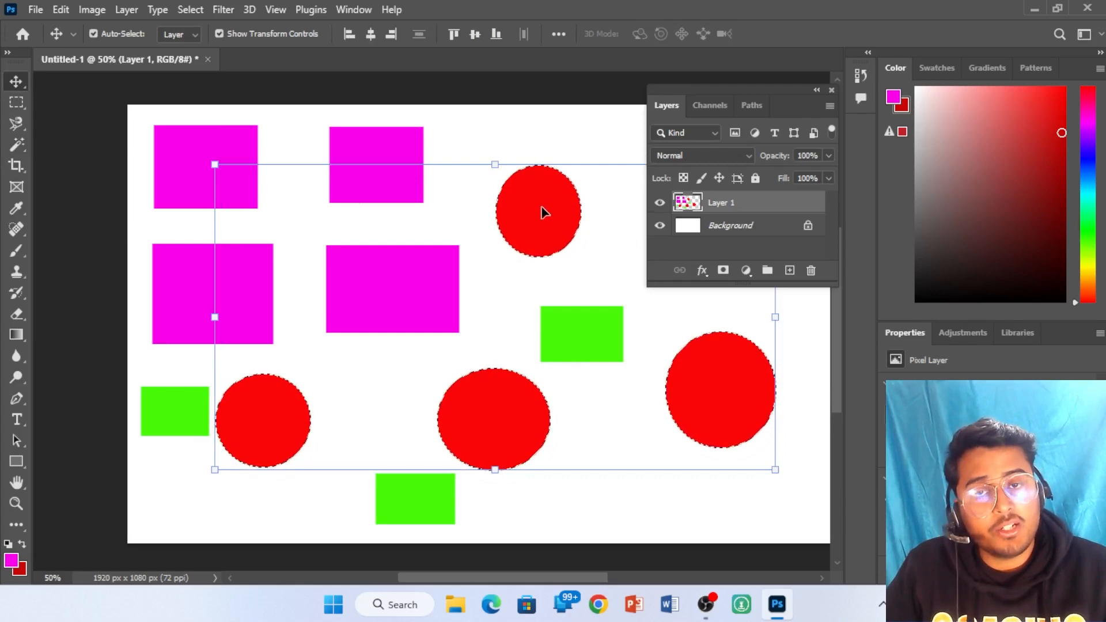
mouse_move(214, 164)
left_mouse_down()
mouse_move(158, 116)
mouse_move(217, 148)
mouse_move(221, 162)
left_mouse_up()
key("ctrl+z")
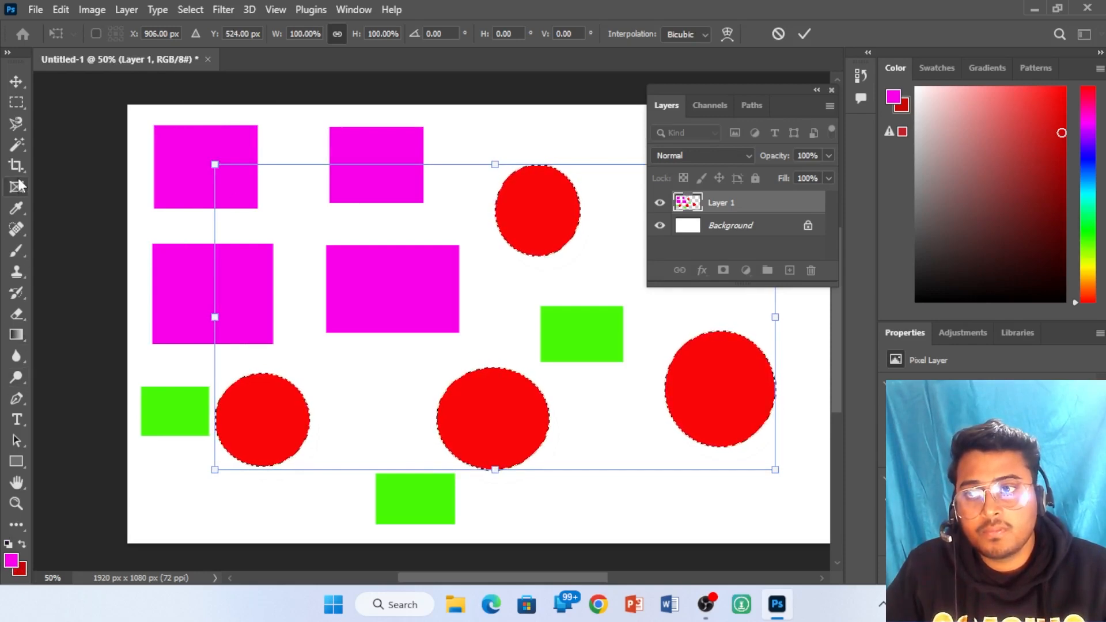
Step: Set the foreground colour to blue (#3500fa) and fill the four selected red circles with it
left_click(16, 144)
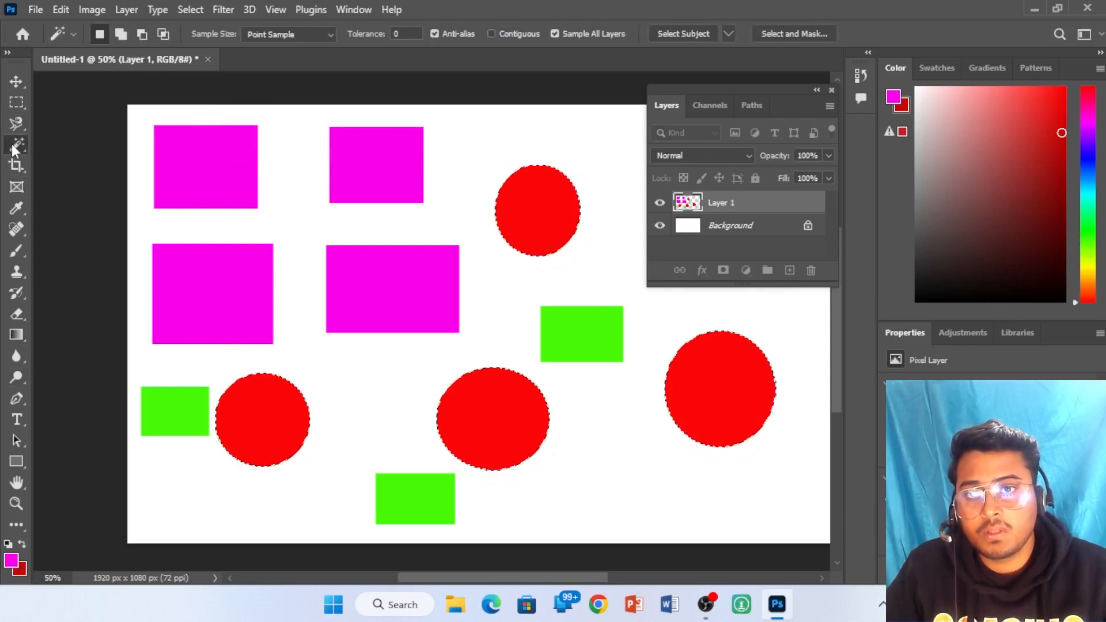
left_click(11, 561)
left_click(568, 170)
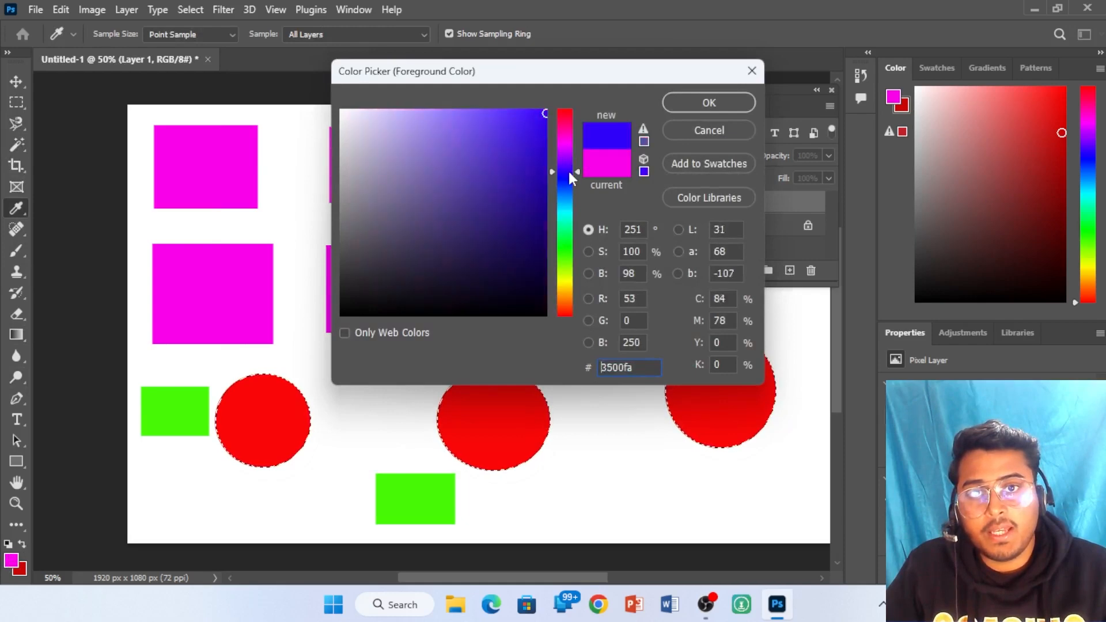
left_click(707, 99)
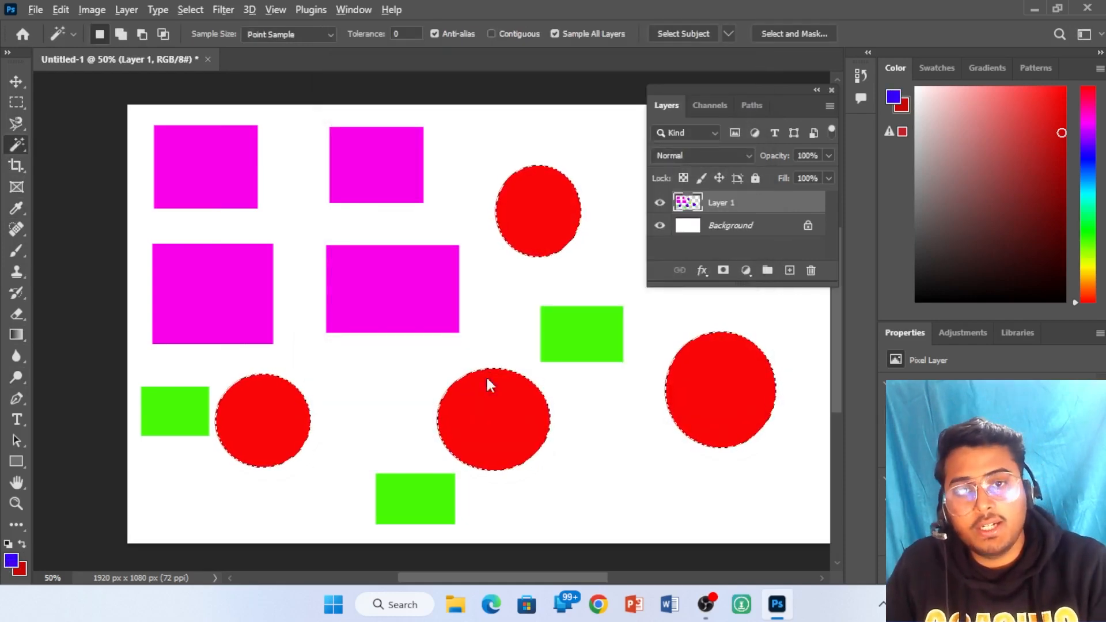
key("alt+BackSpace")
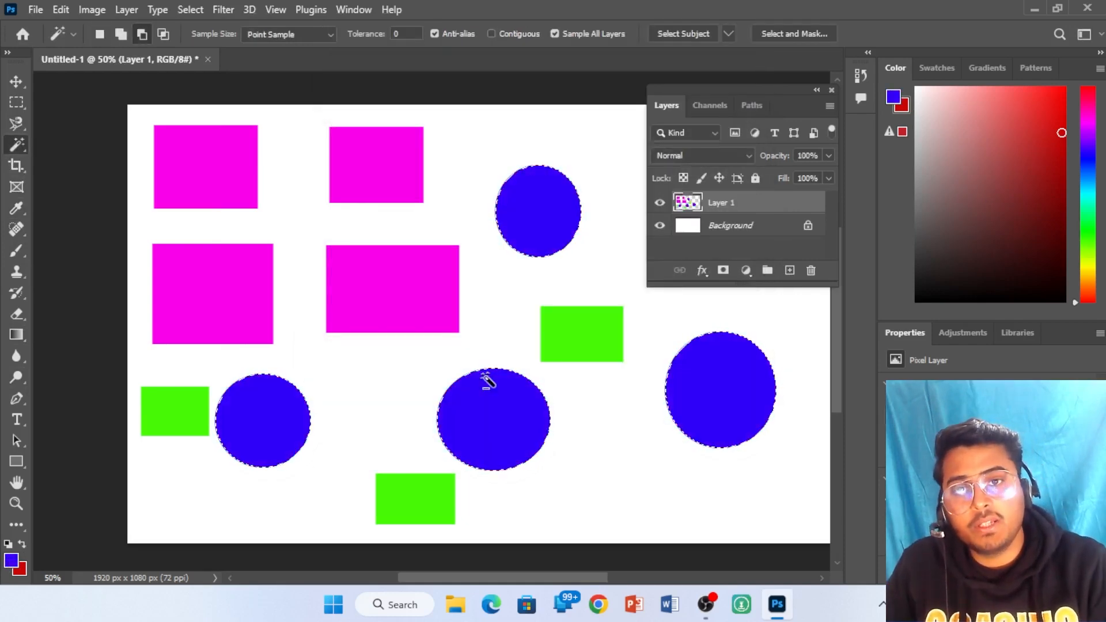
Step: Select the green rectangles with the Magic Wand, and with Contiguous turned on, select the magenta rectangles one at a time
left_click(582, 335)
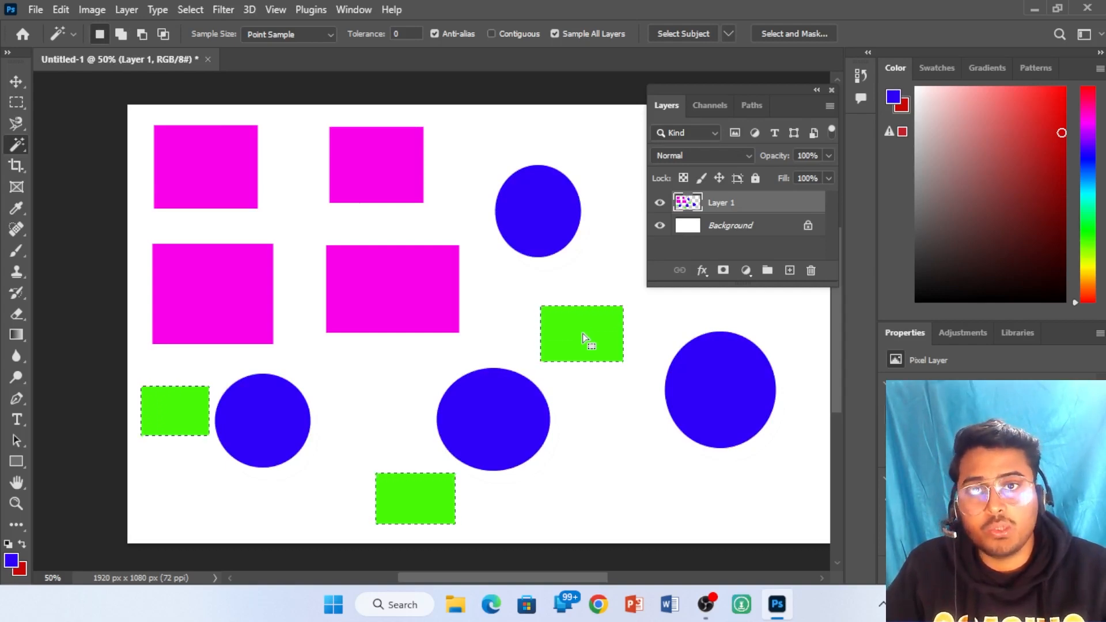
left_click(490, 34)
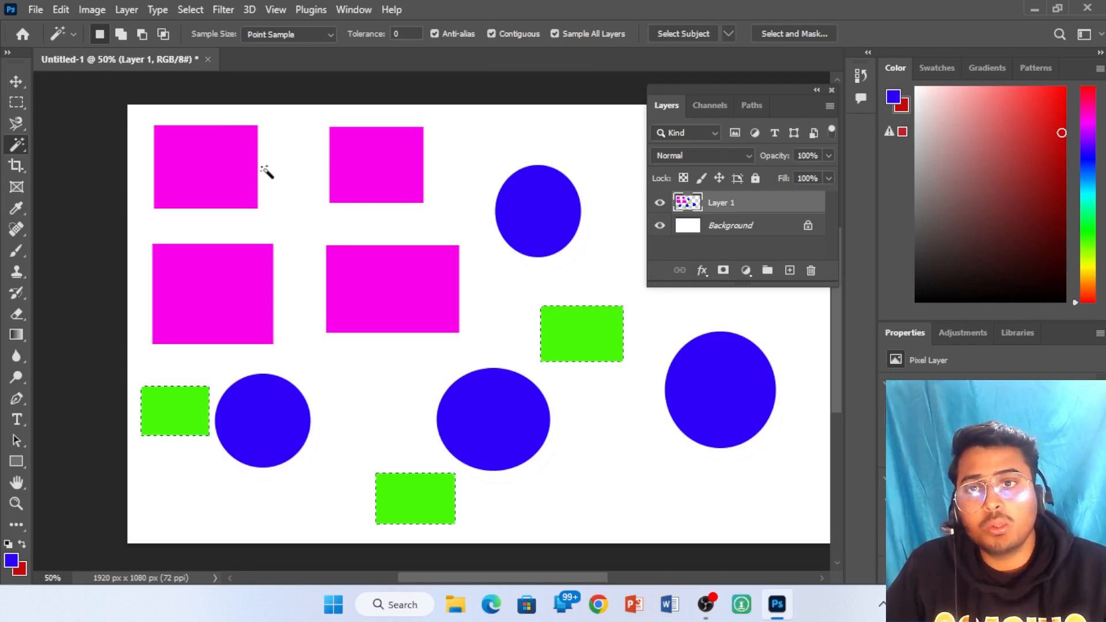
left_click(200, 167)
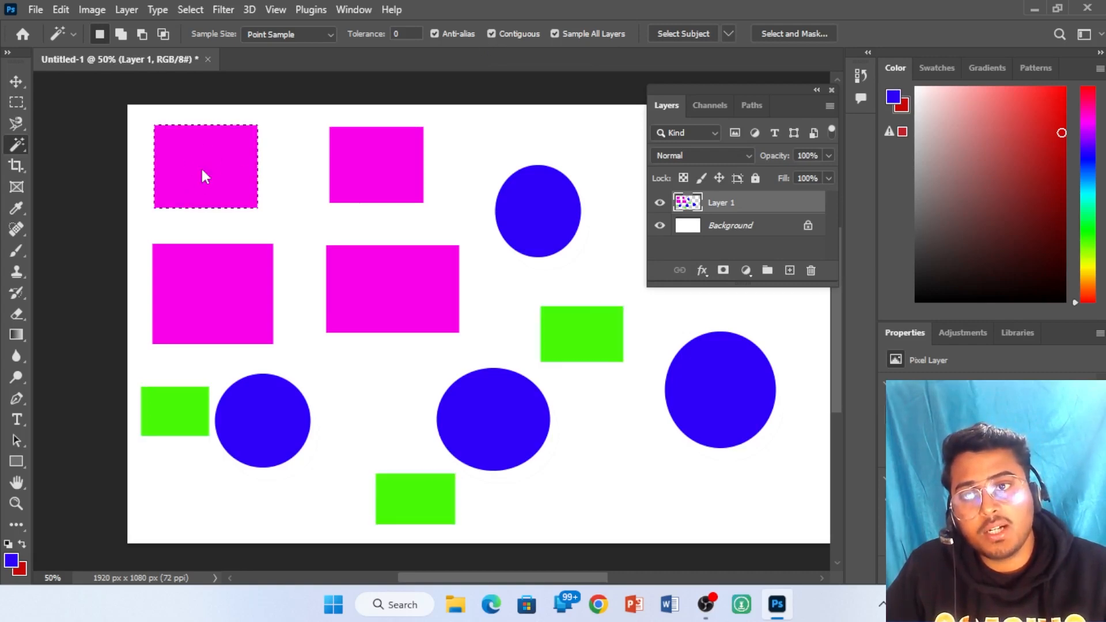
left_click(384, 166)
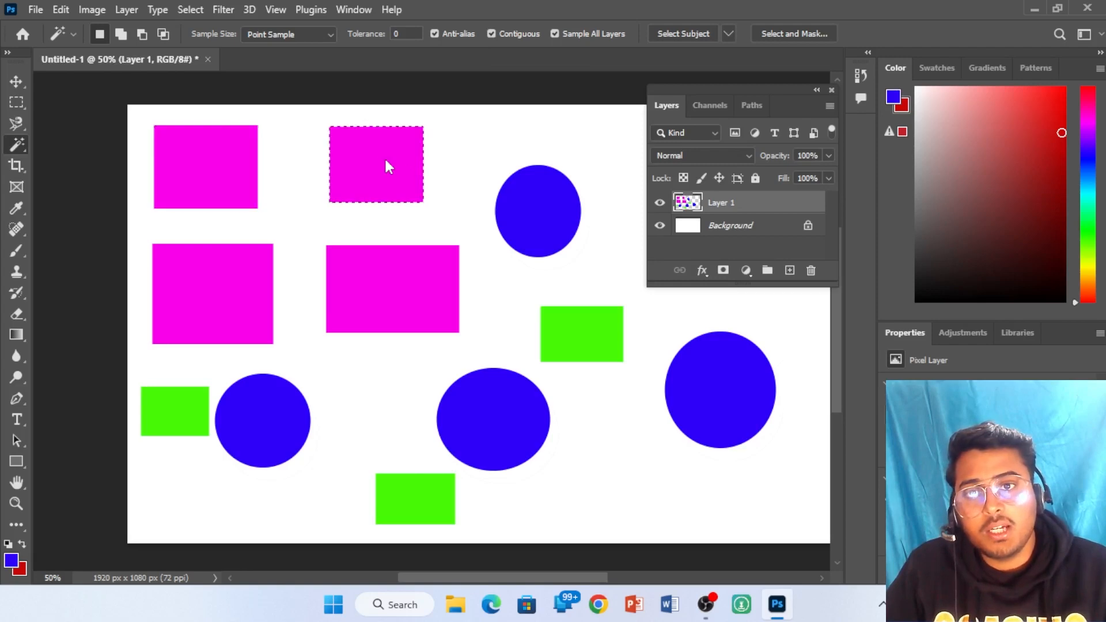
left_click(394, 288)
left_click(248, 294)
left_click(230, 182)
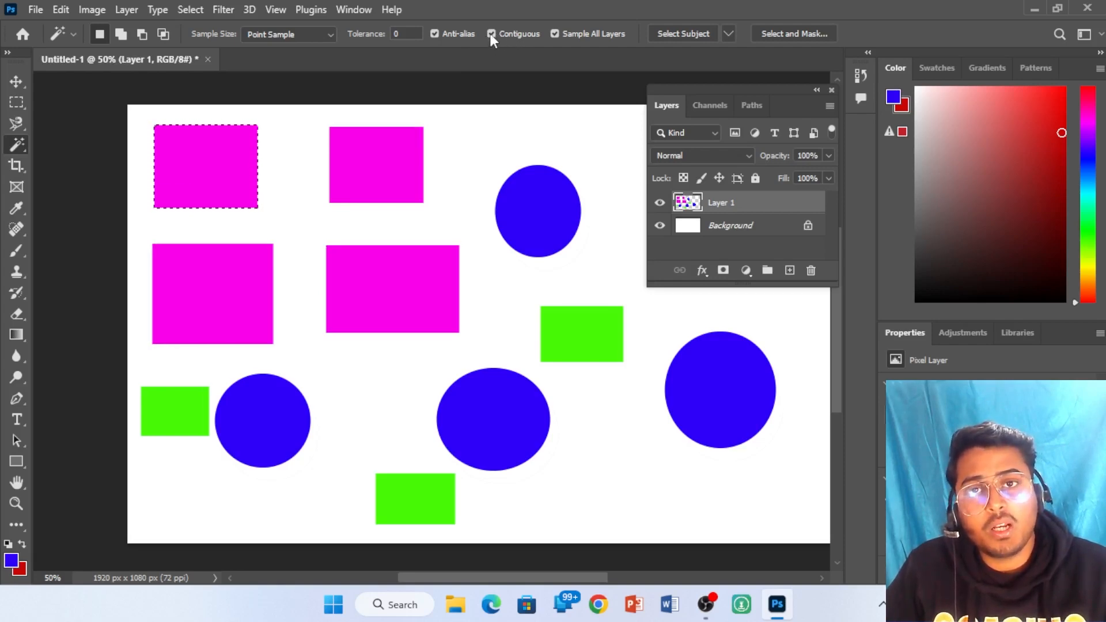
Step: With Contiguous turned off, select all magenta rectangles, all blue circles and all green rectangles in turn with the Magic Wand
left_click(366, 183)
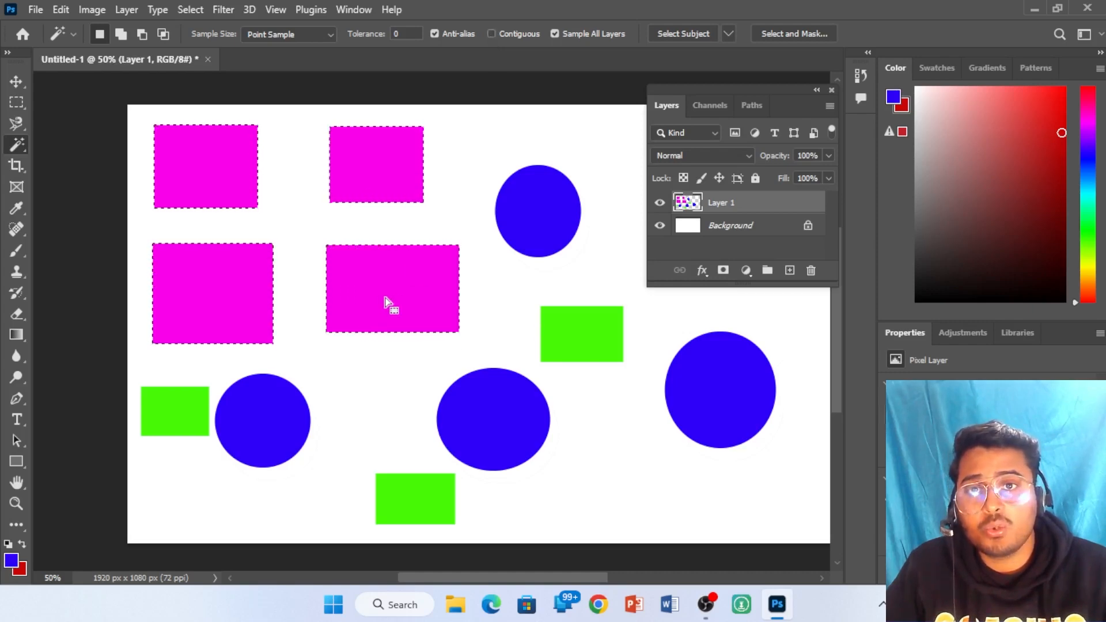
left_click(567, 229)
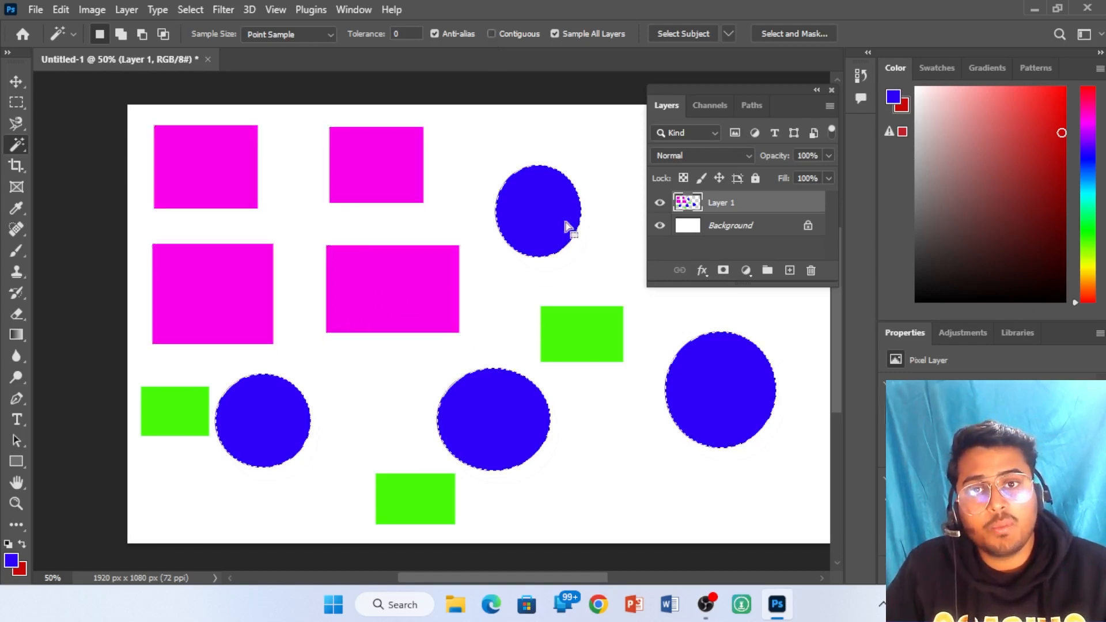
left_click(577, 346)
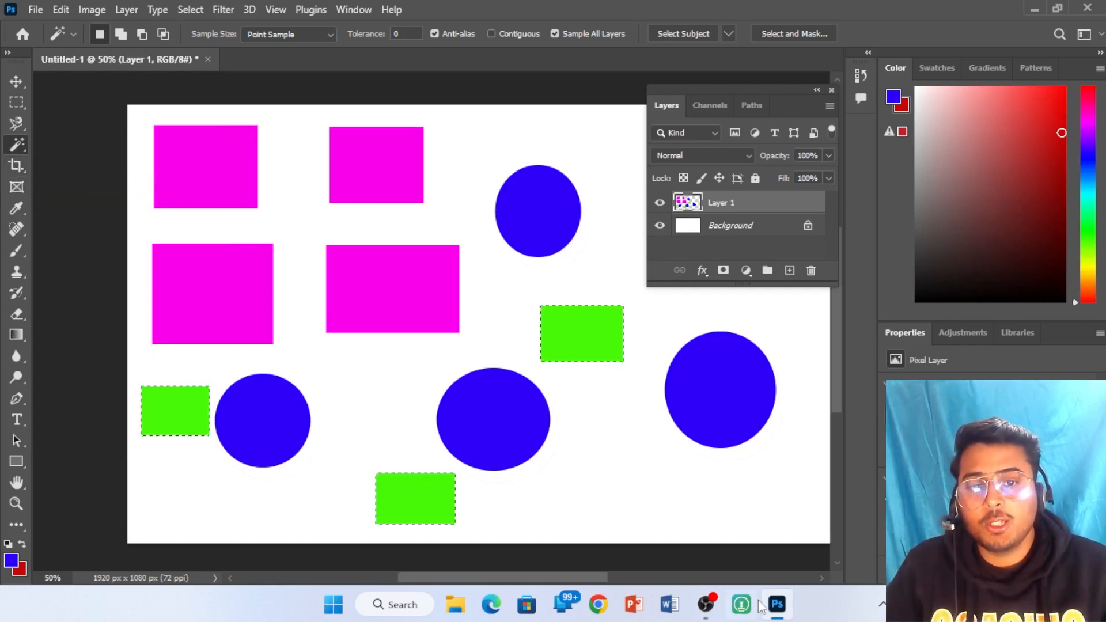
mouse_move(710, 614)
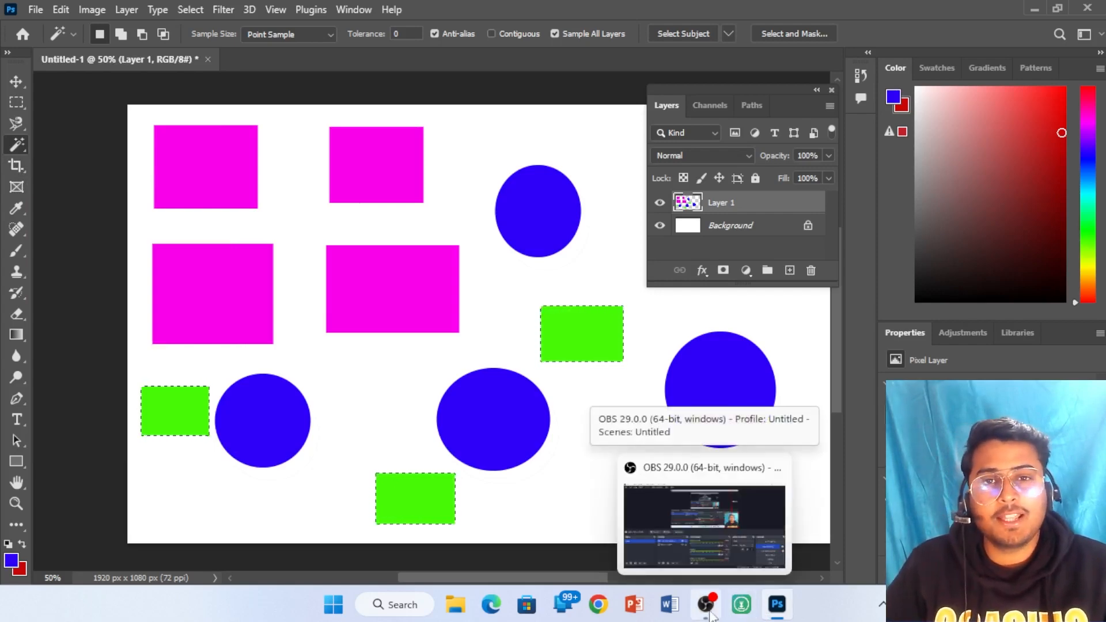